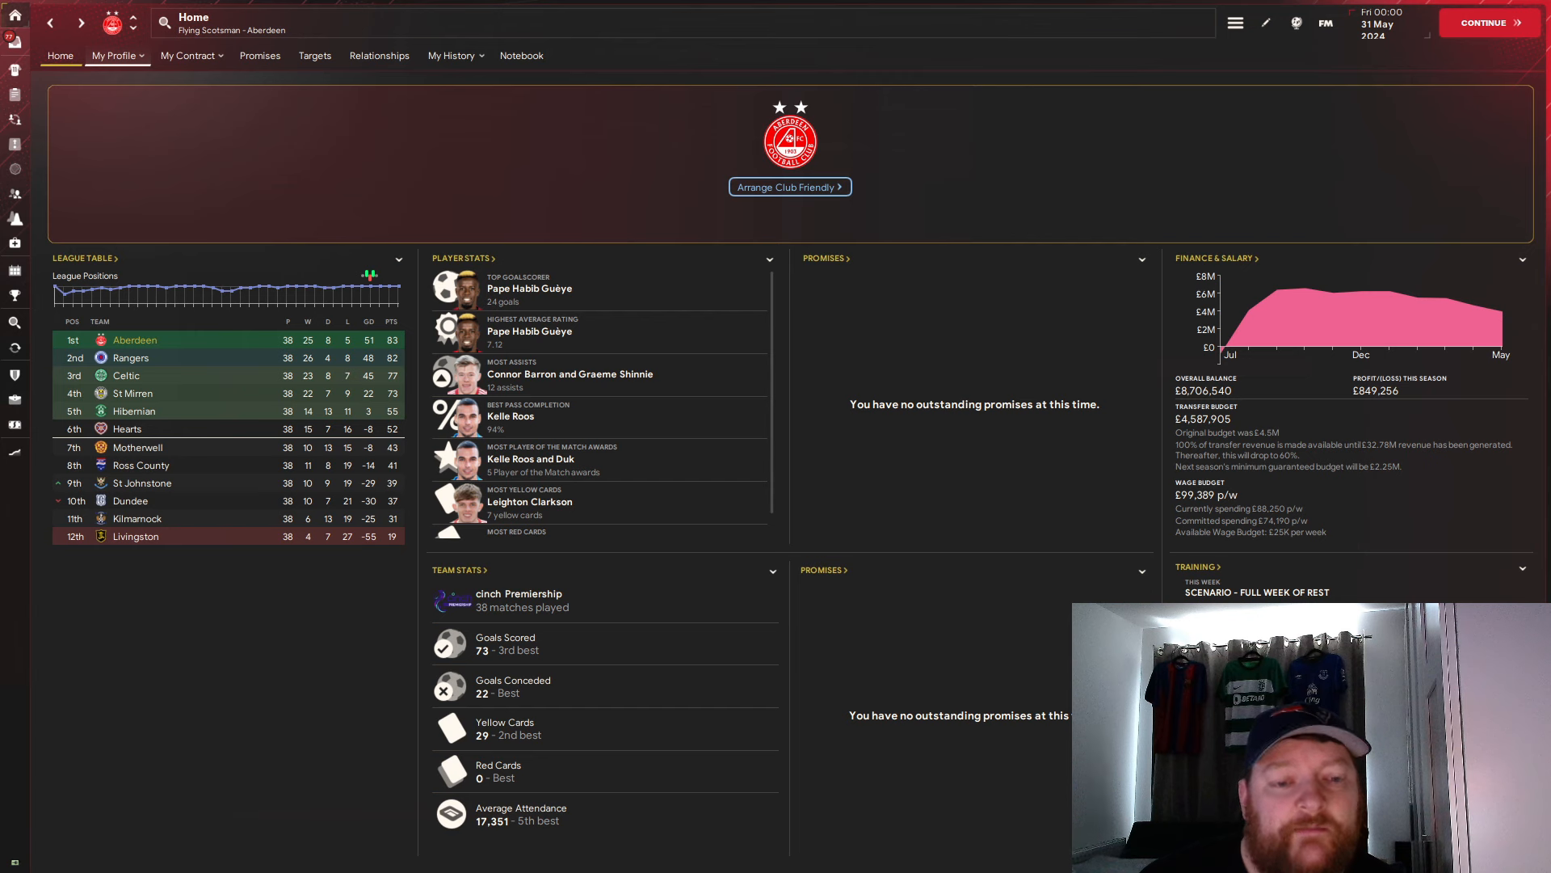
{"action": "scroll", "coordinate": [607, 400], "scroll_direction": "down", "scroll_amount": 2}
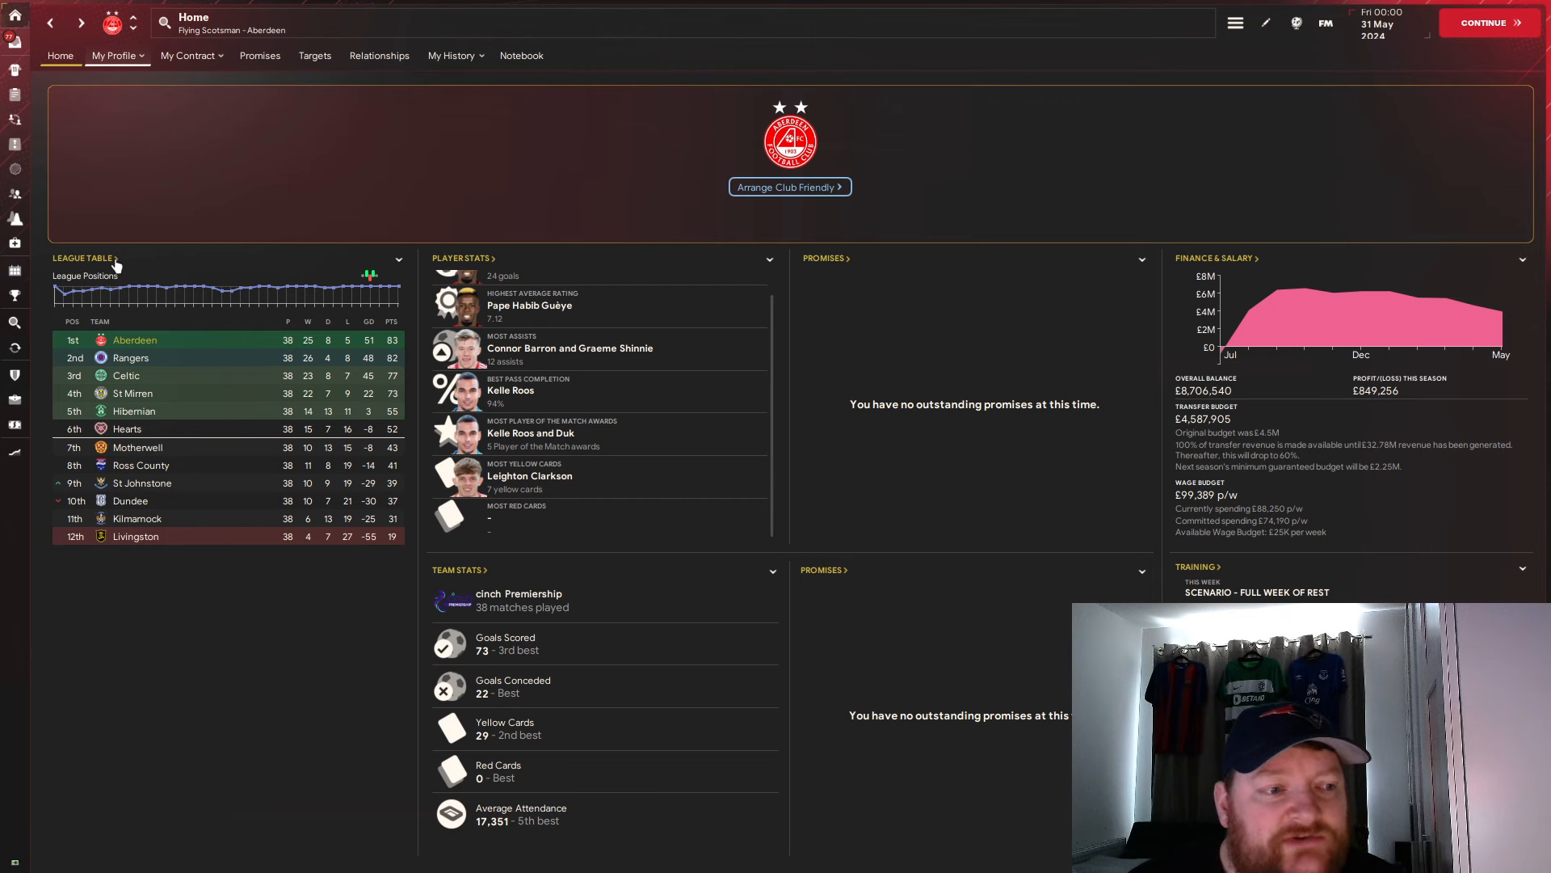
Step: Open the cinch Premiership competition page from the Home screen
{"action": "left_click", "coordinate": [85, 257]}
Step: Switch to the league table stage, then view the most shots for and fewest shots against rankings
{"action": "left_click", "coordinate": [162, 96]}
{"action": "left_click", "coordinate": [158, 127]}
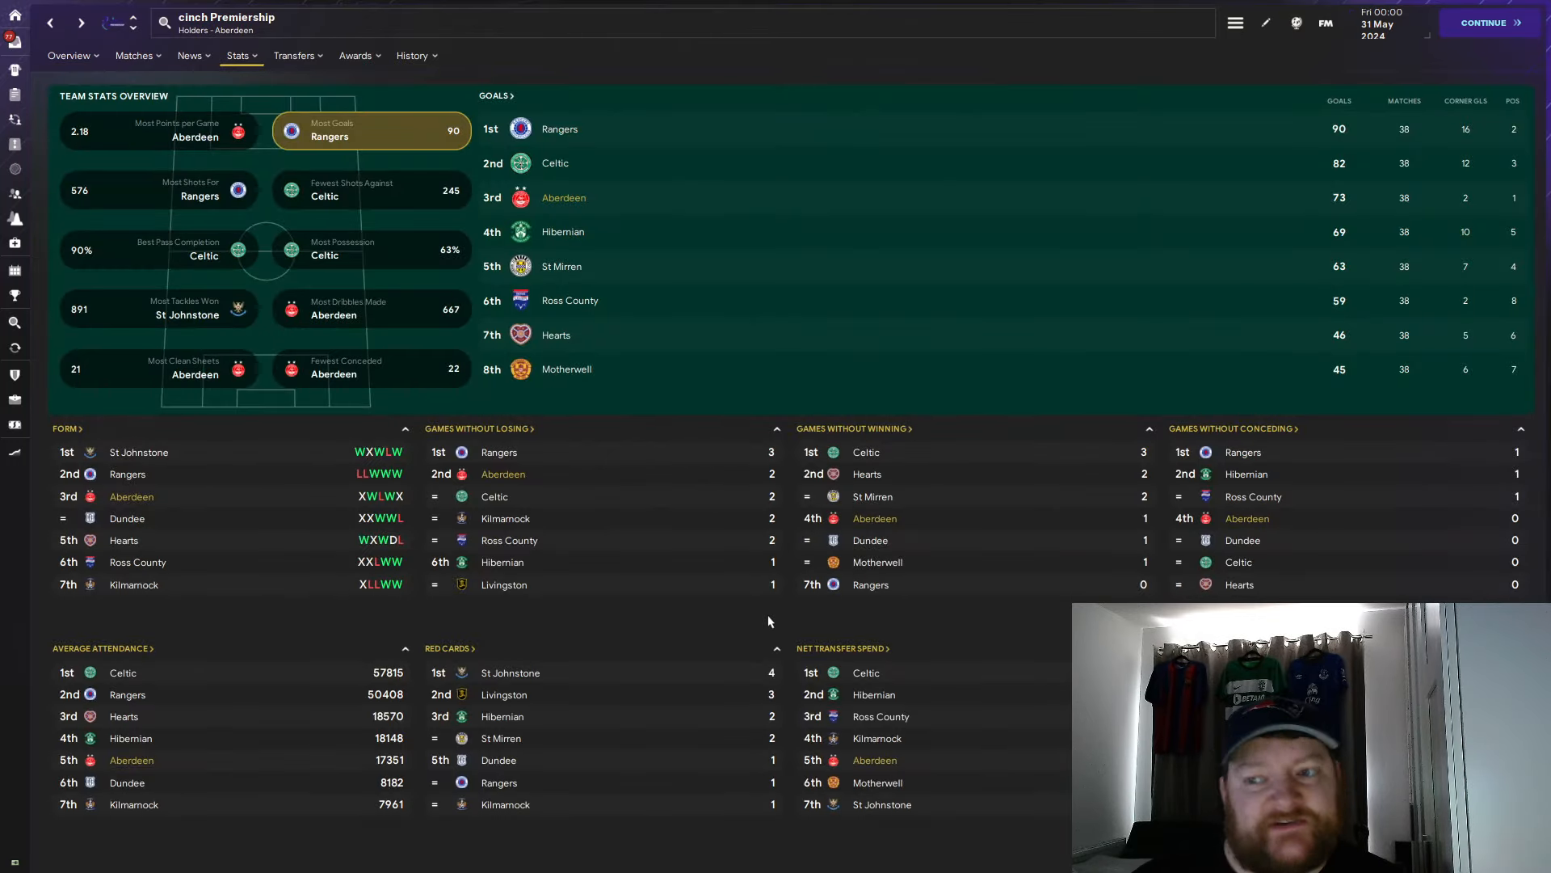
{"action": "left_click", "coordinate": [182, 191]}
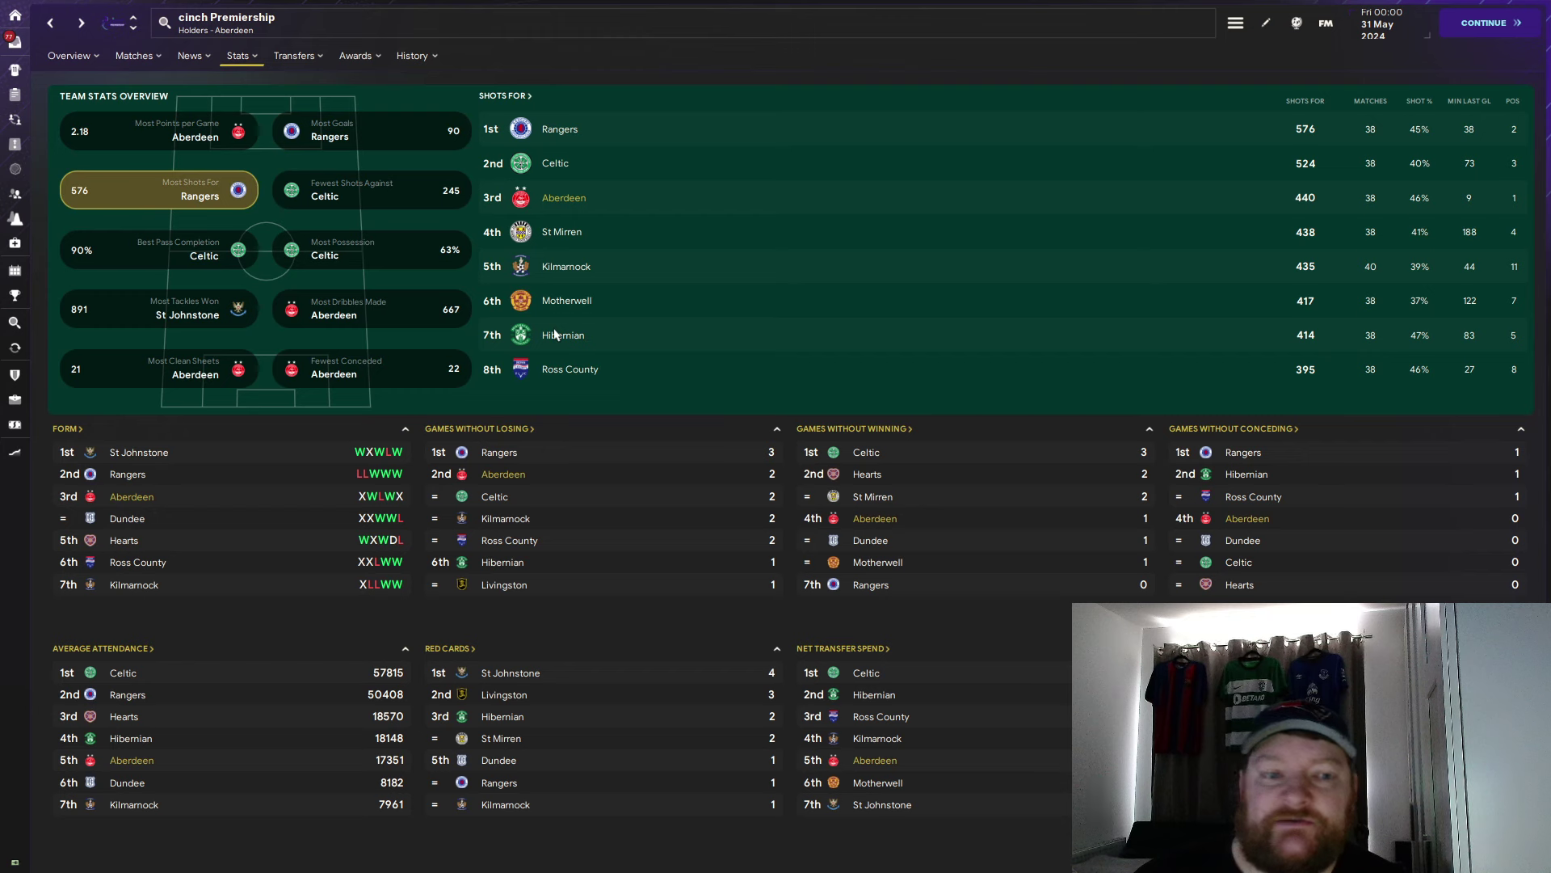
{"action": "left_click", "coordinate": [434, 206]}
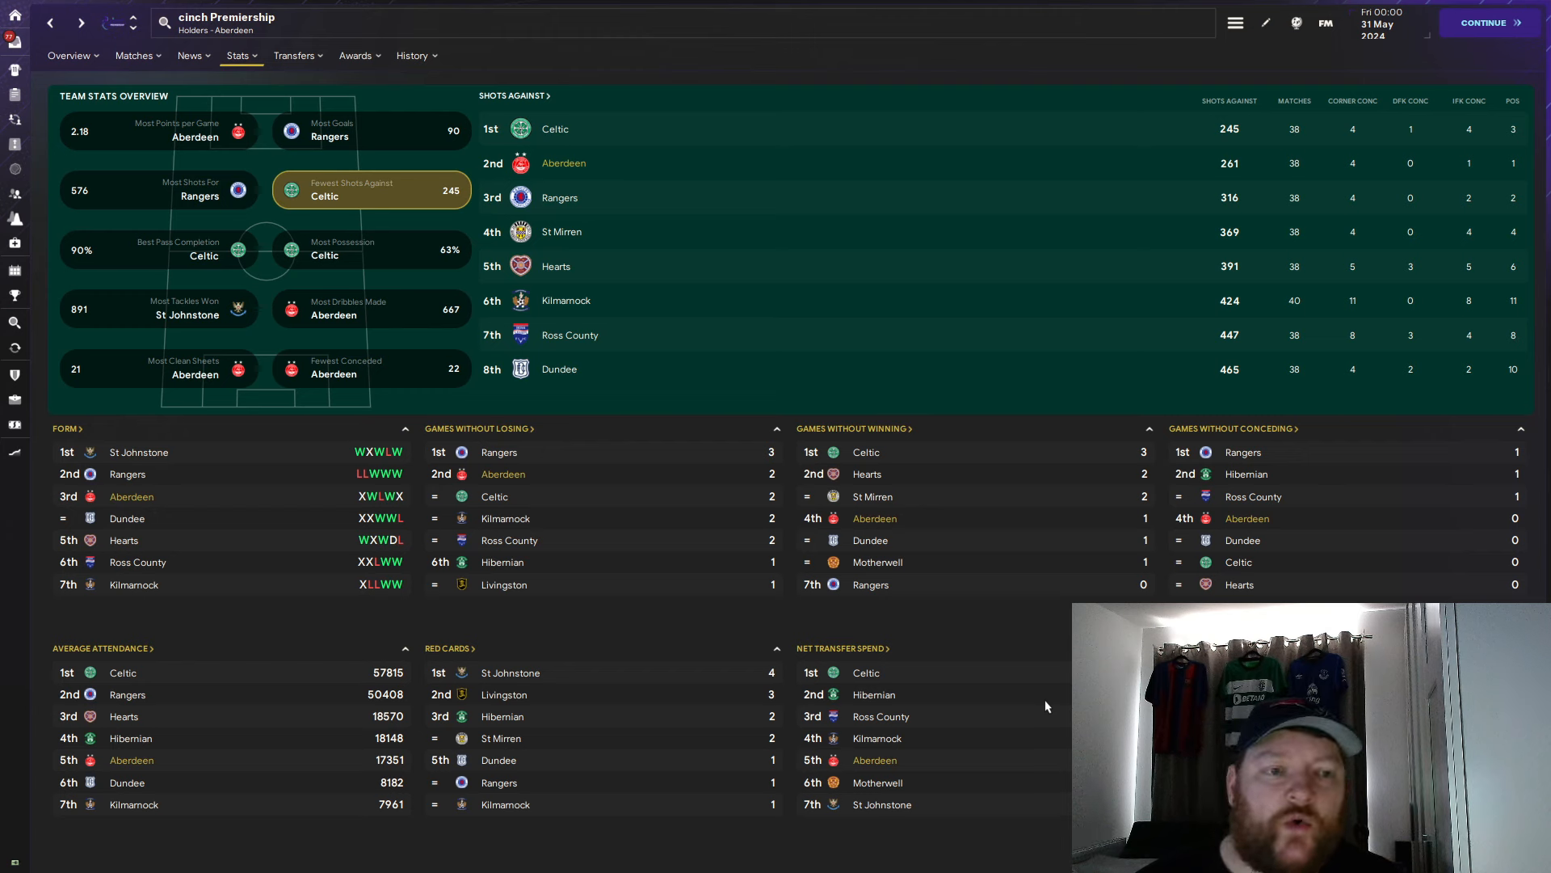
Step: View the pass completion, average possession, fewest conceded and clean sheets team rankings
{"action": "left_click", "coordinate": [154, 255]}
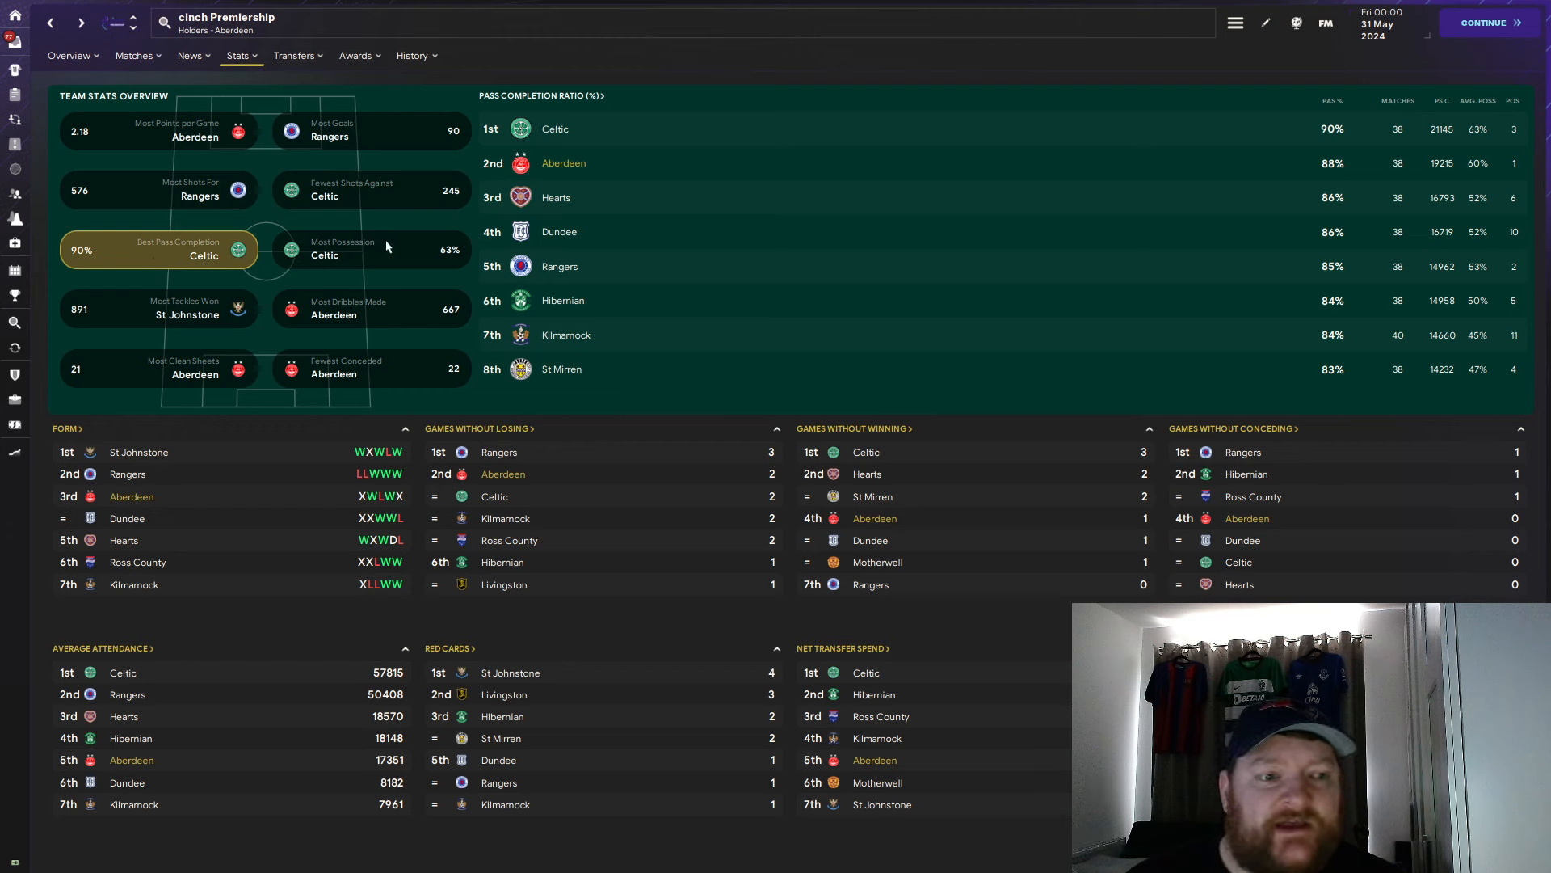
{"action": "left_click", "coordinate": [410, 250]}
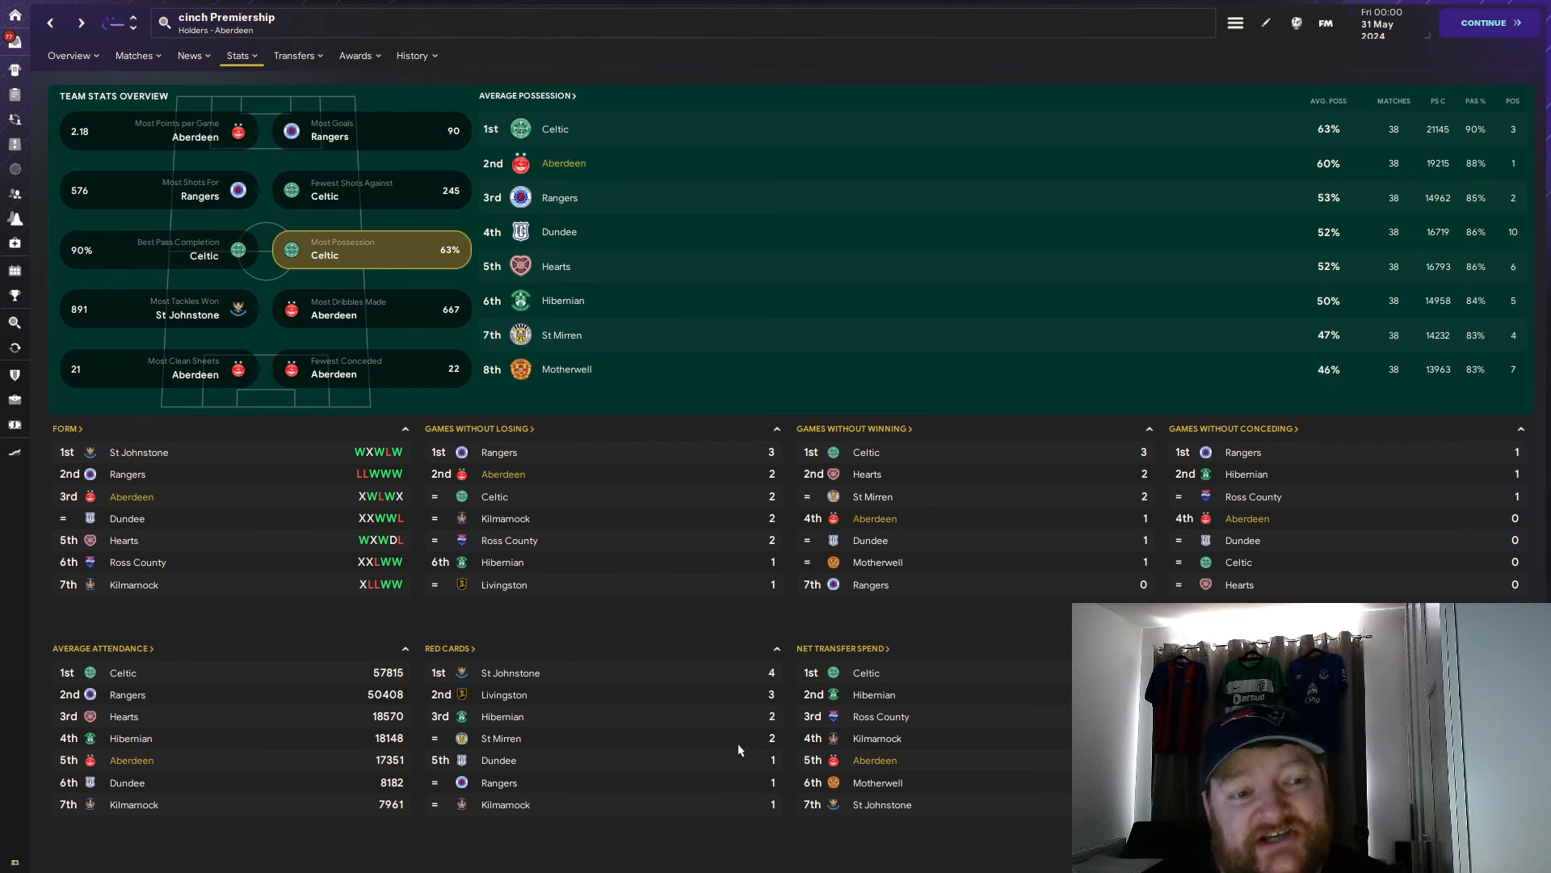
{"action": "left_click", "coordinate": [409, 373]}
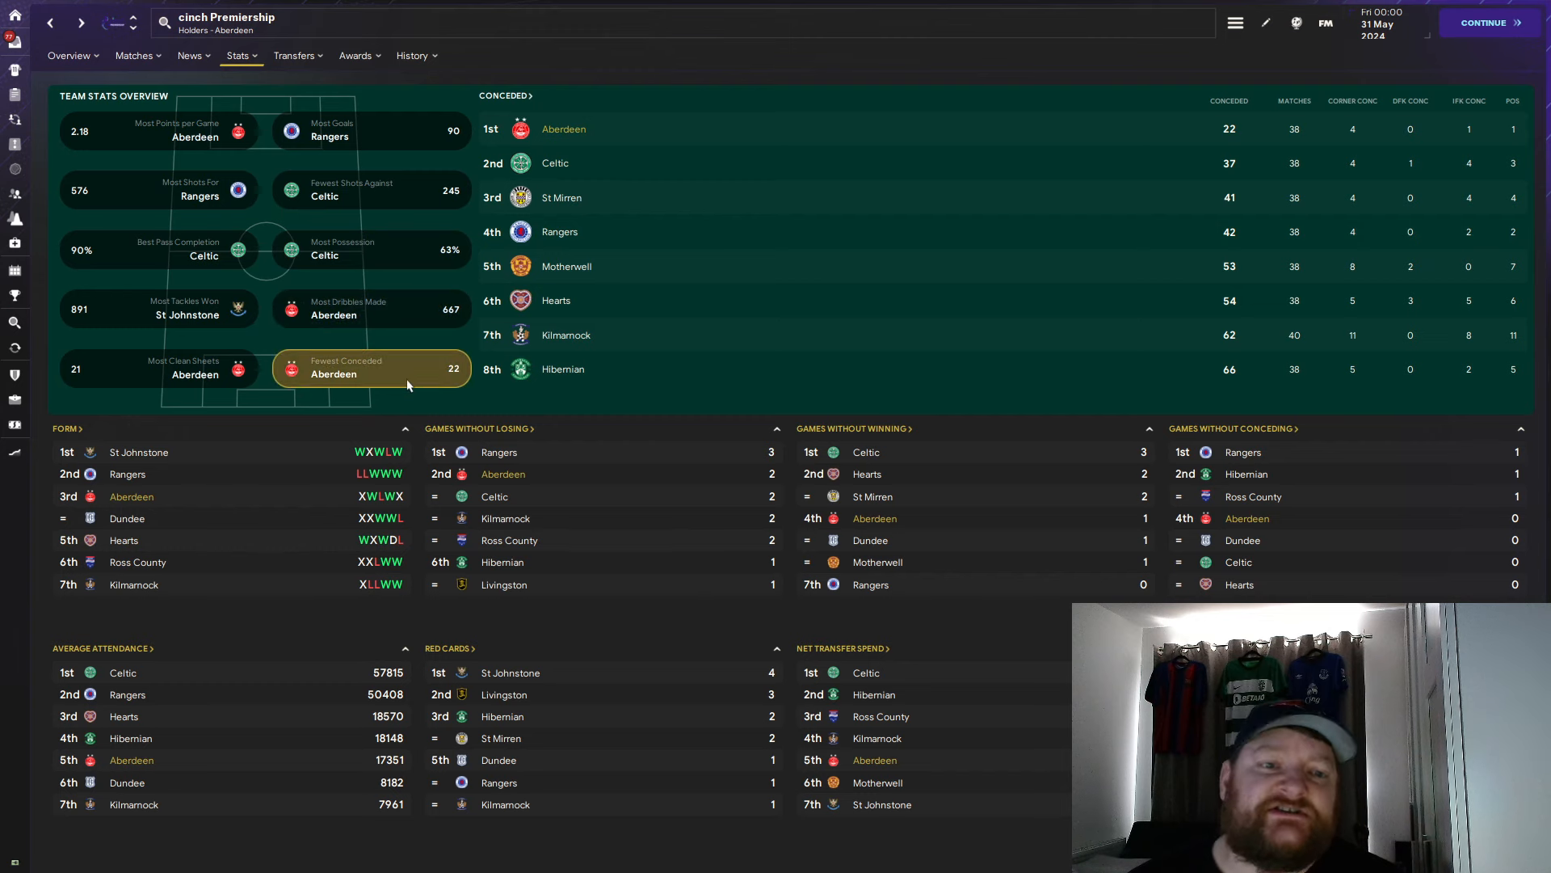
{"action": "left_click", "coordinate": [178, 370]}
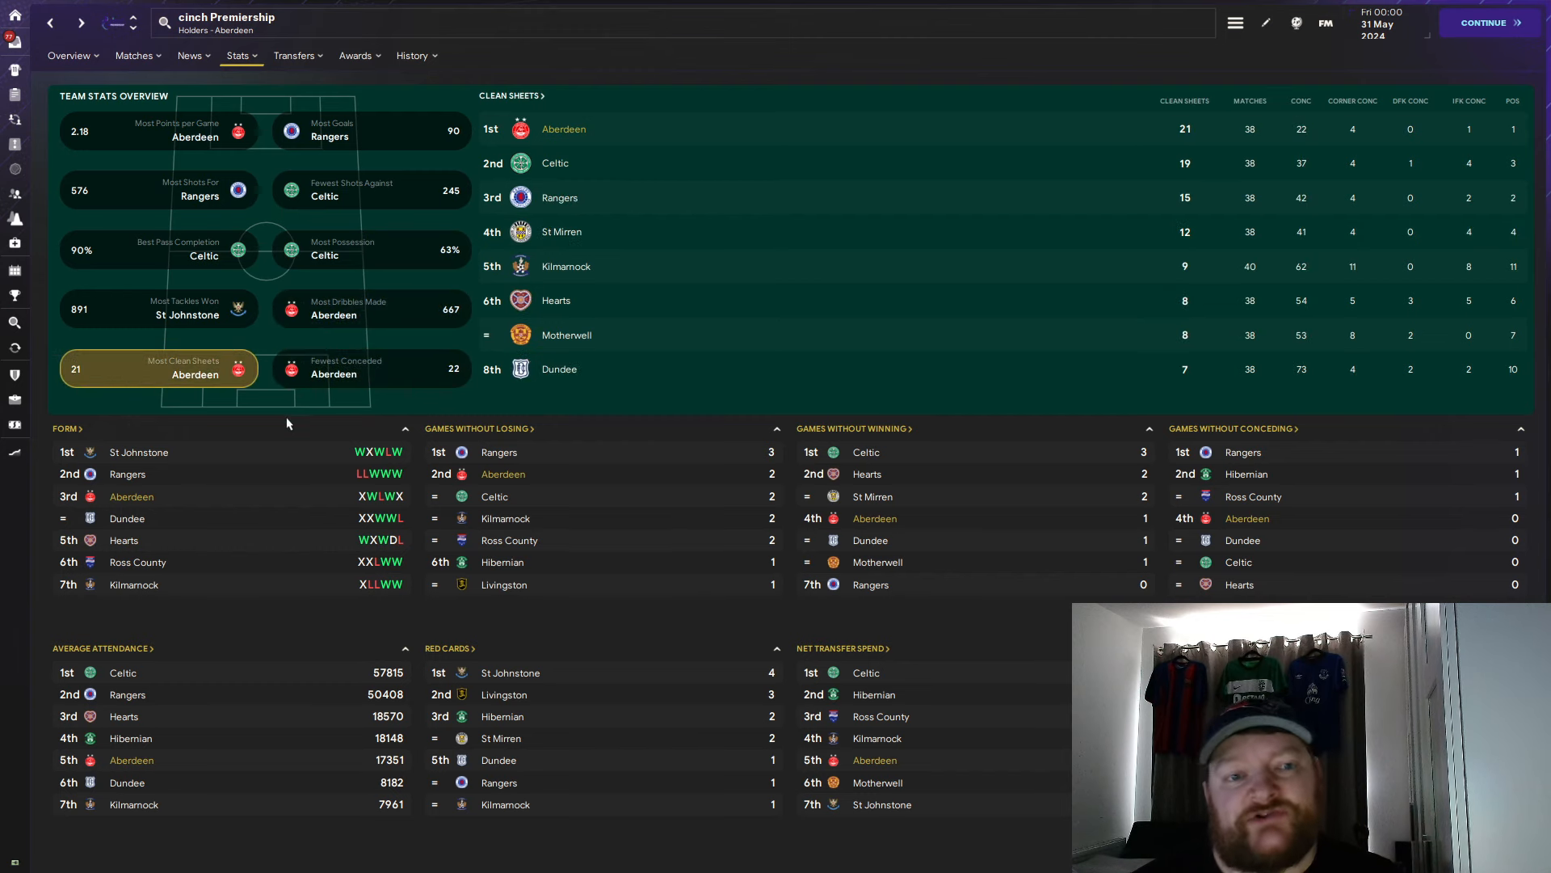
Step: Switch to player statistics and view the assists, most shots and player of the match leaderboards
{"action": "left_click", "coordinate": [367, 430]}
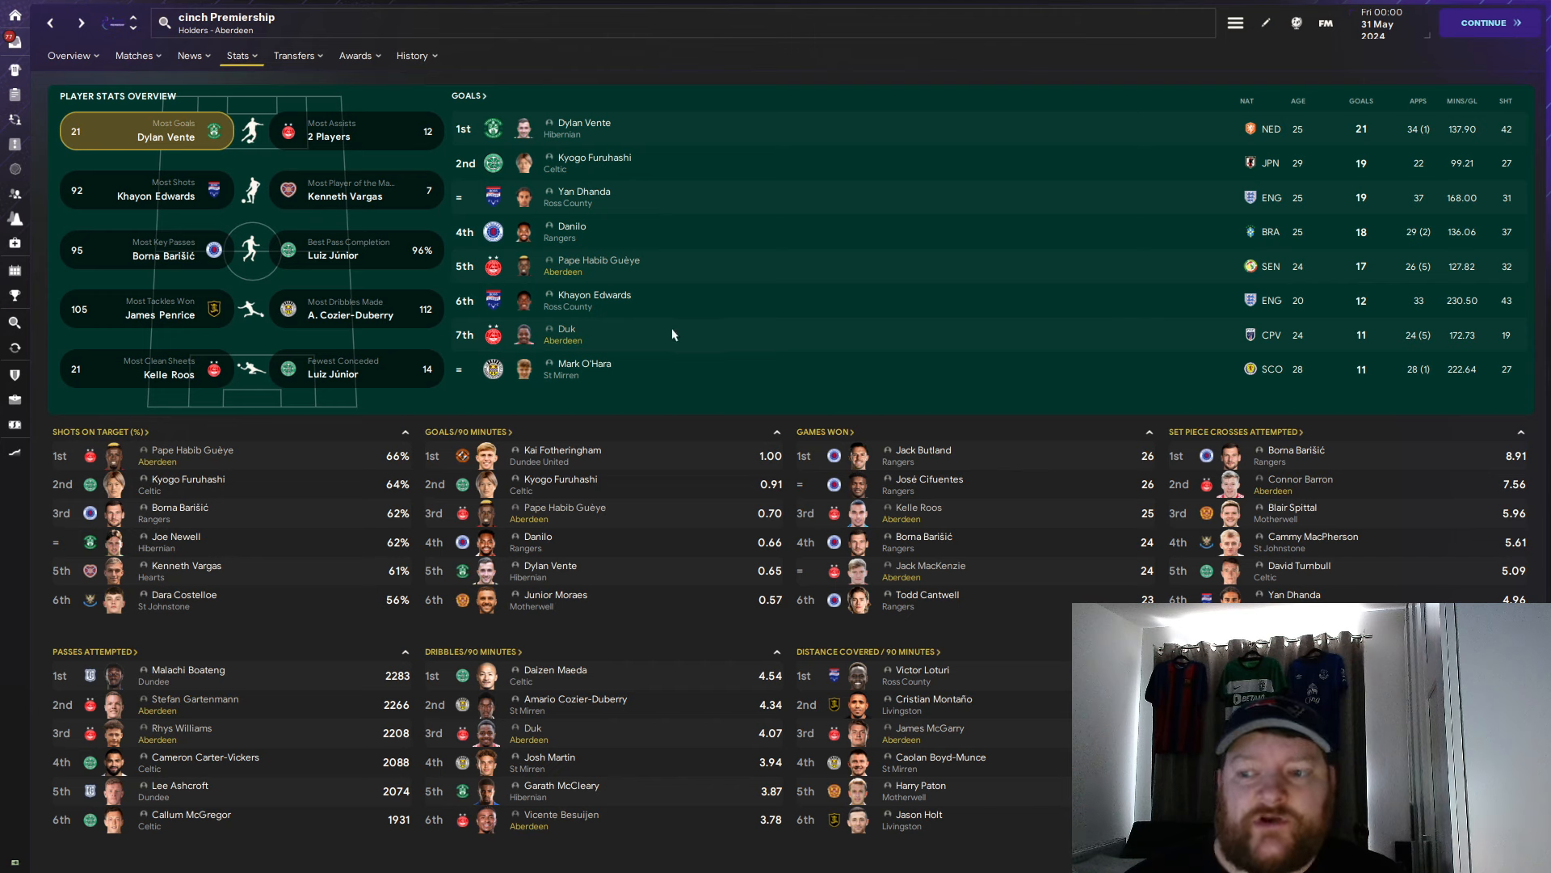
{"action": "left_click", "coordinate": [357, 132]}
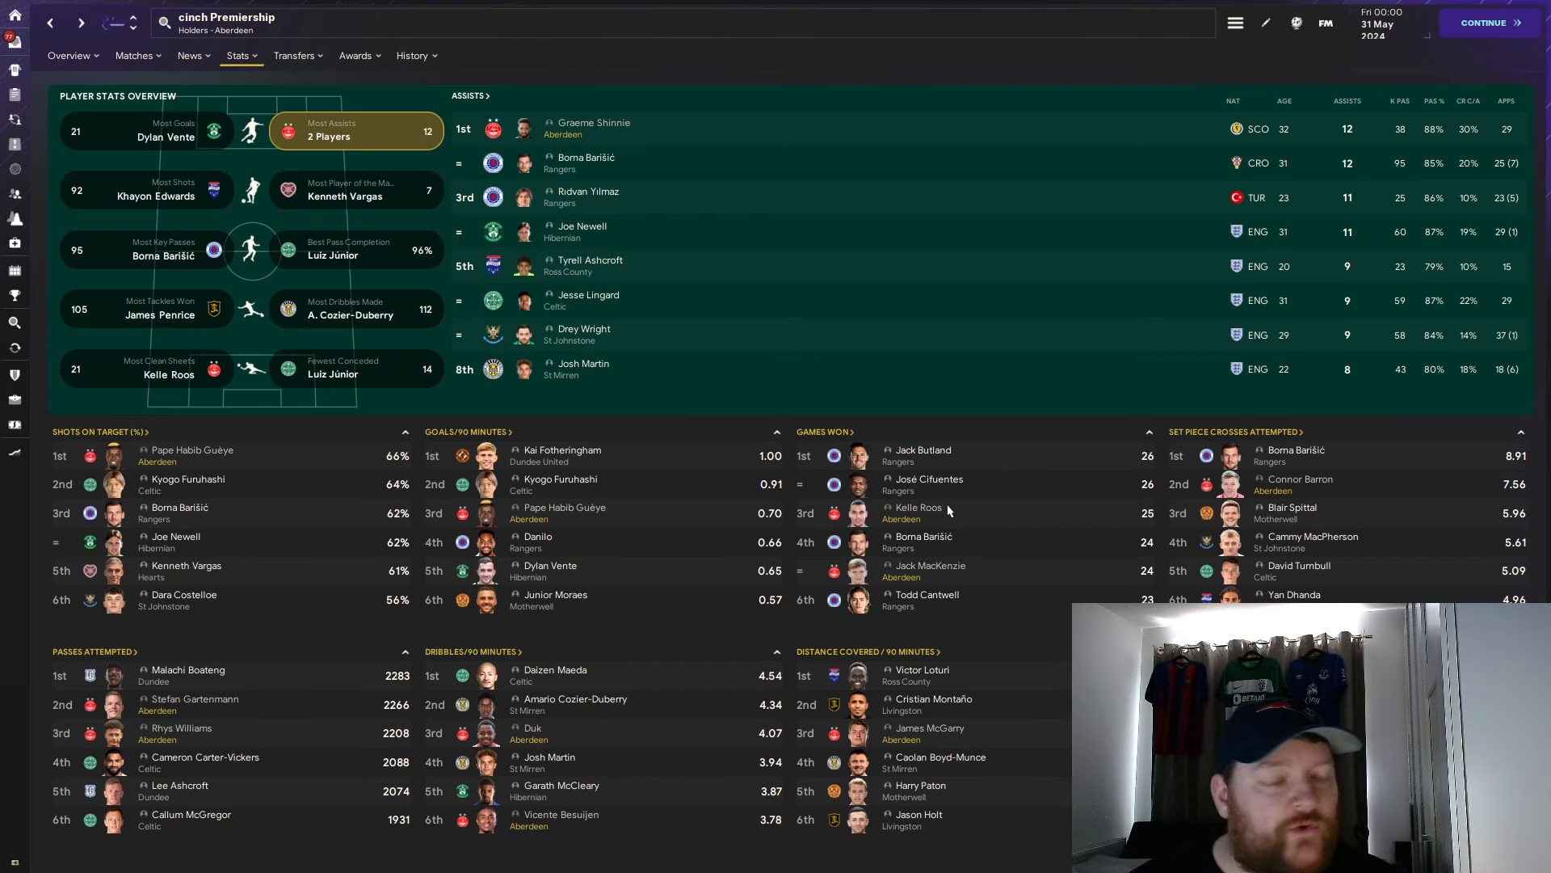
{"action": "left_click", "coordinate": [155, 194]}
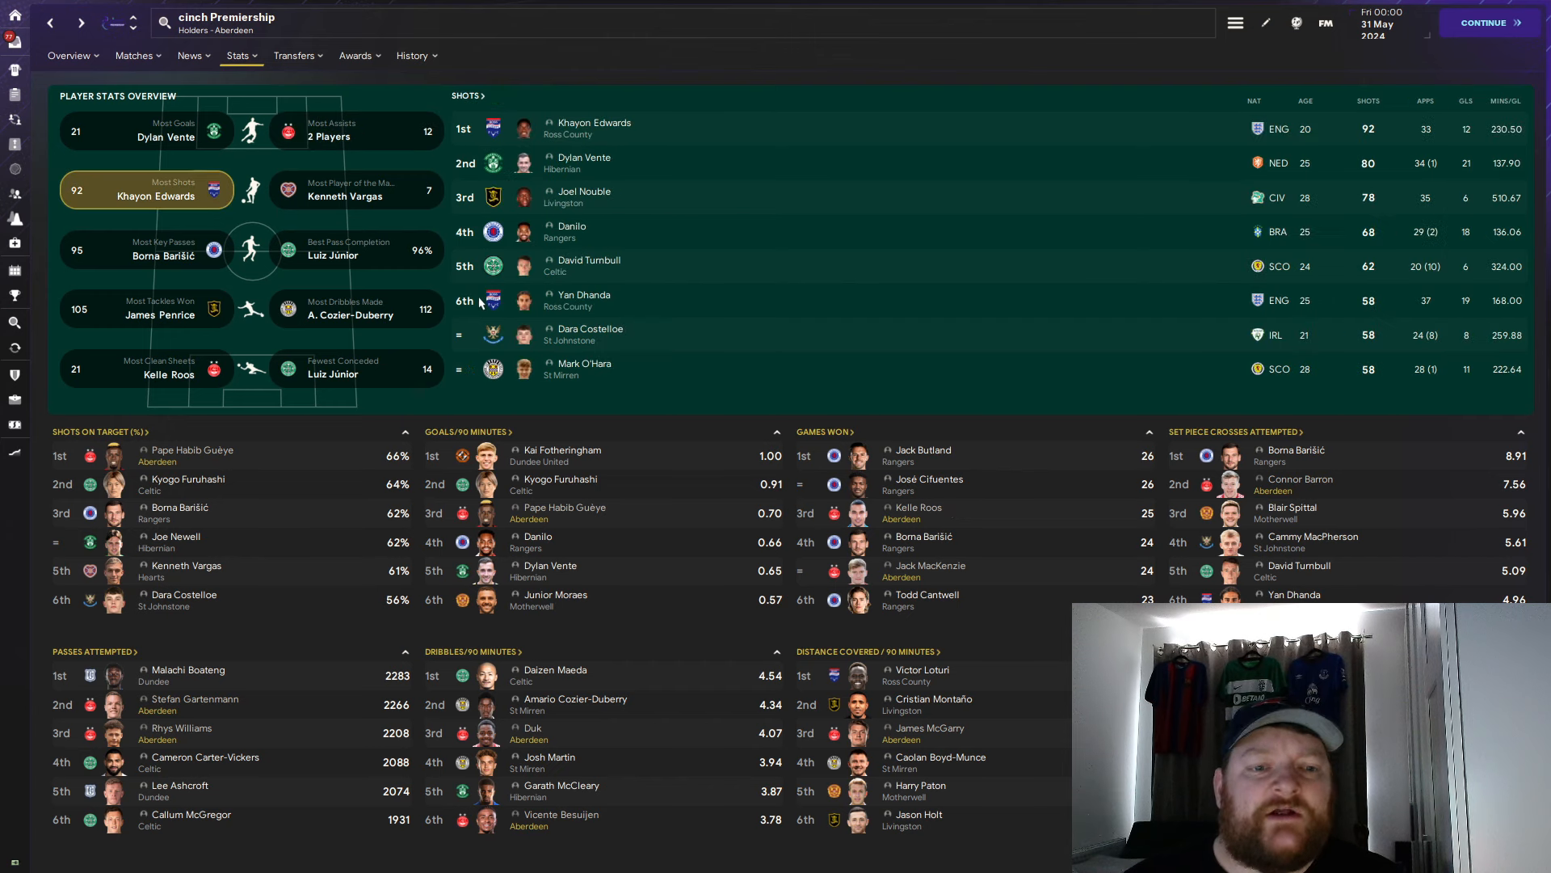
{"action": "left_click", "coordinate": [364, 194]}
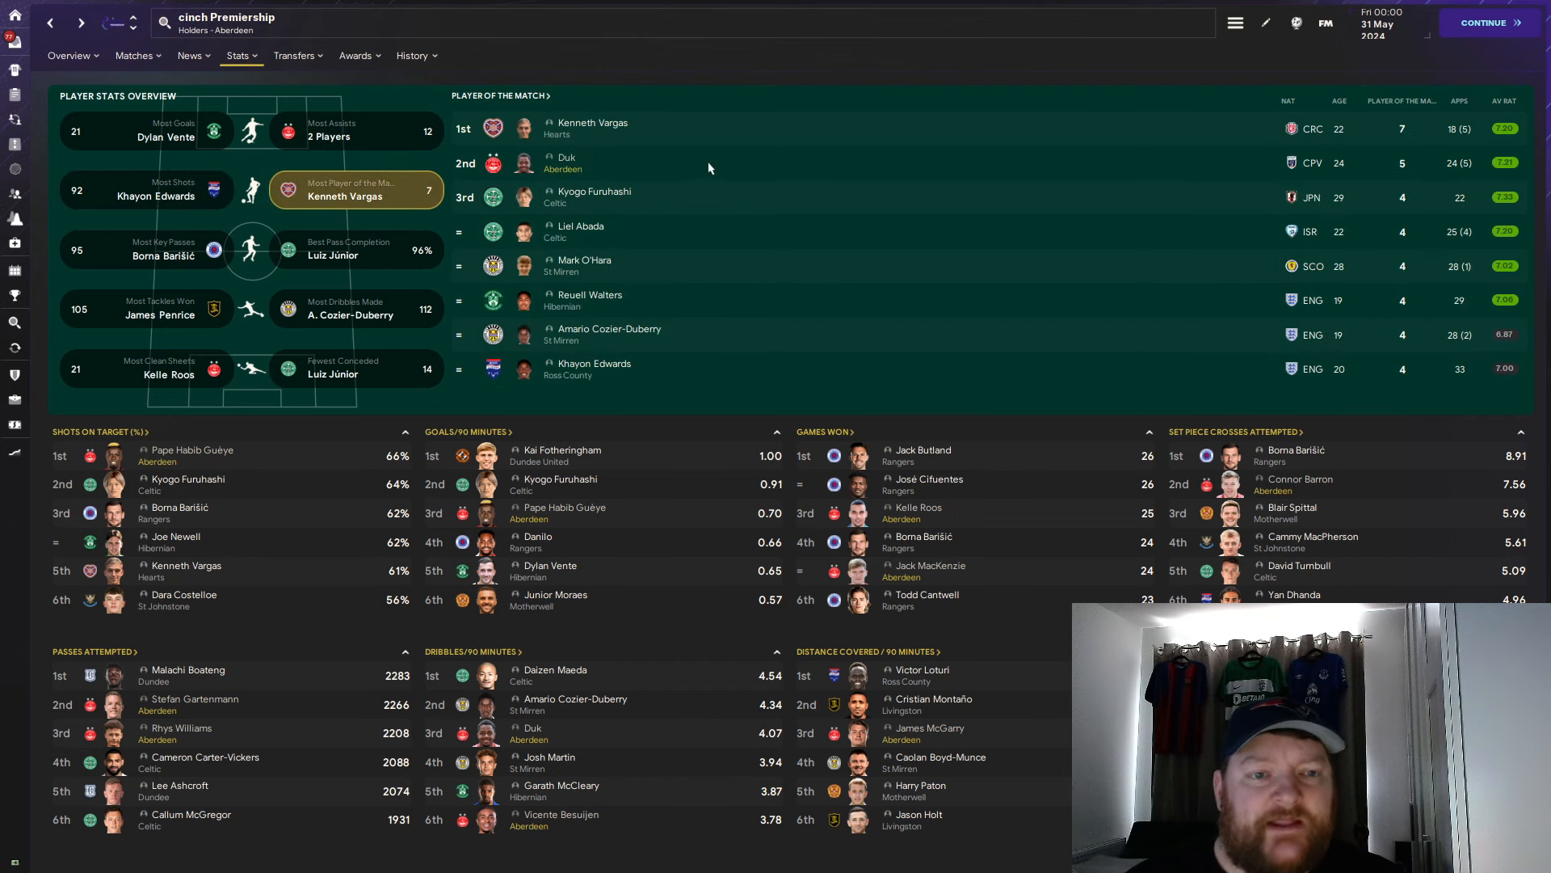
Step: View the fewest conceded and clean sheets leaderboards, then go to Aberdeen's competitions overview
{"action": "left_click", "coordinate": [363, 370]}
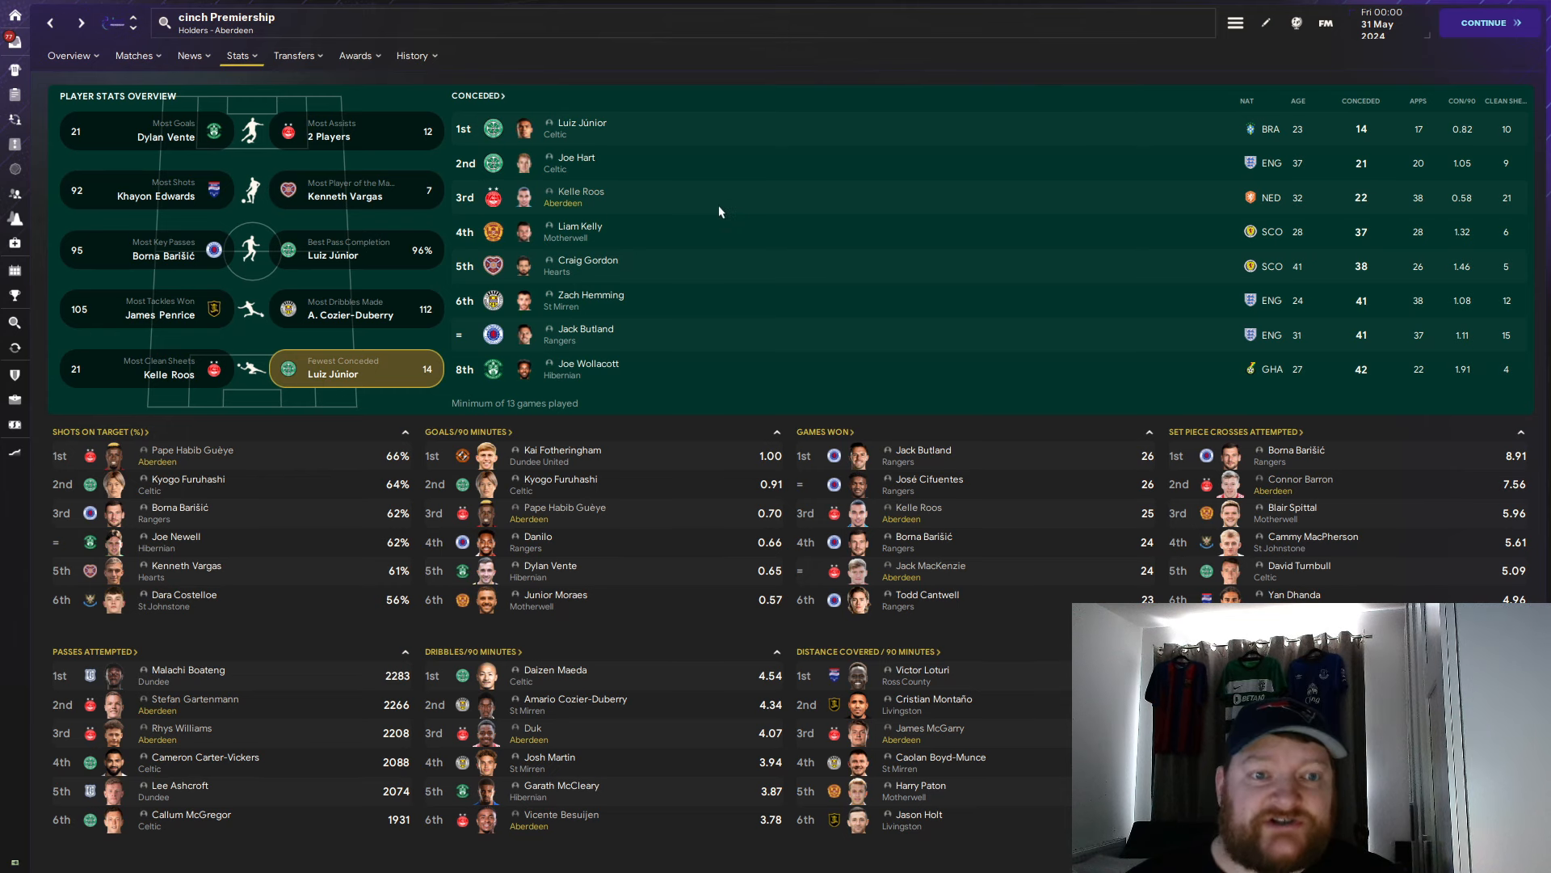
{"action": "left_click", "coordinate": [88, 377]}
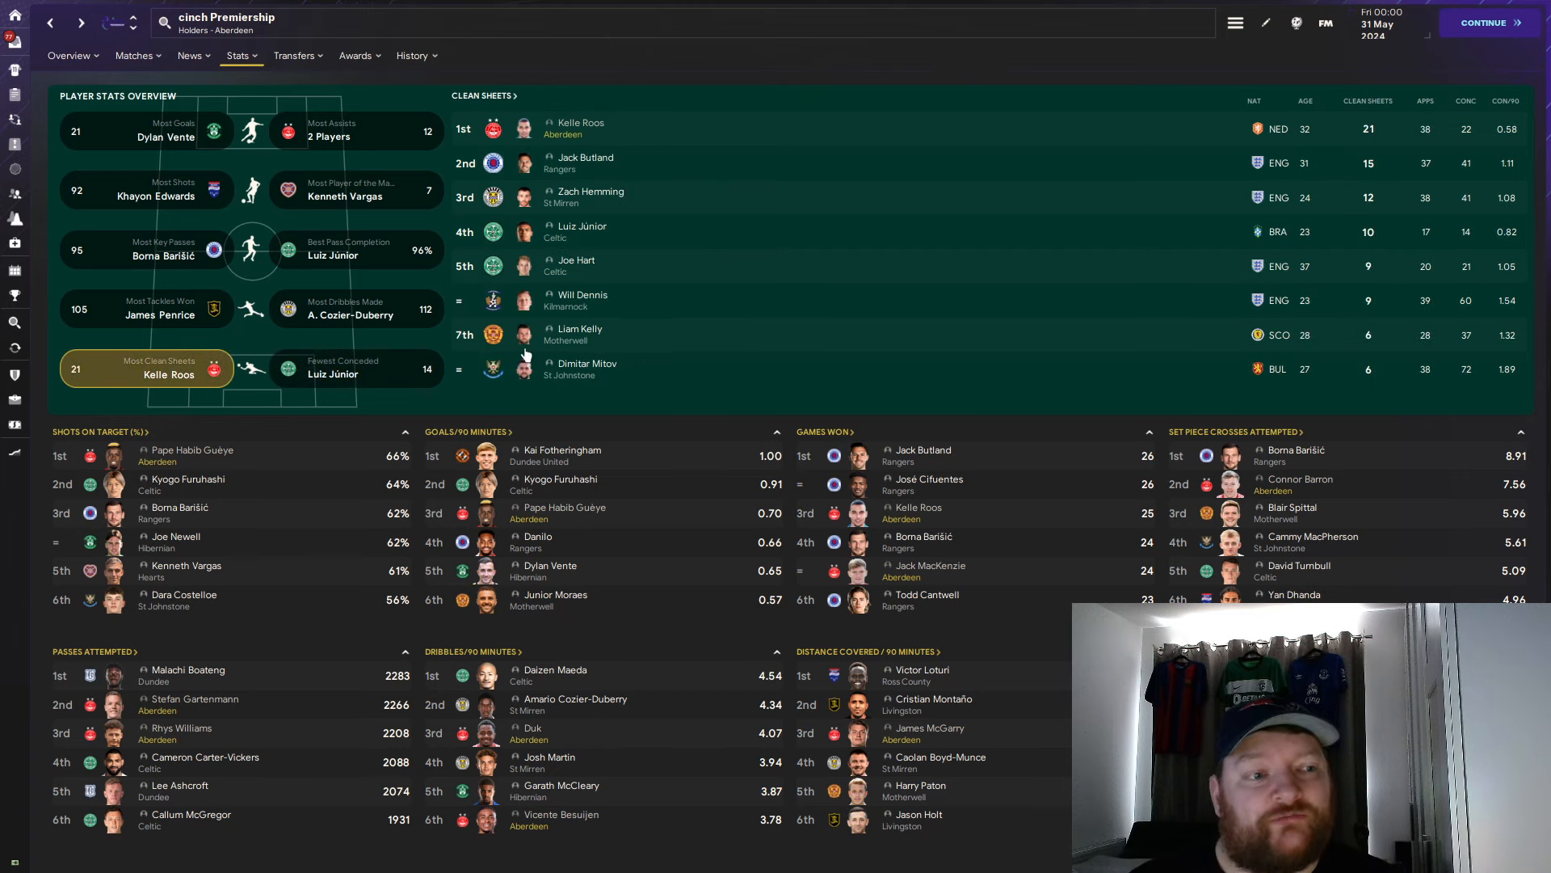
{"action": "key", "text": "BackSpace"}
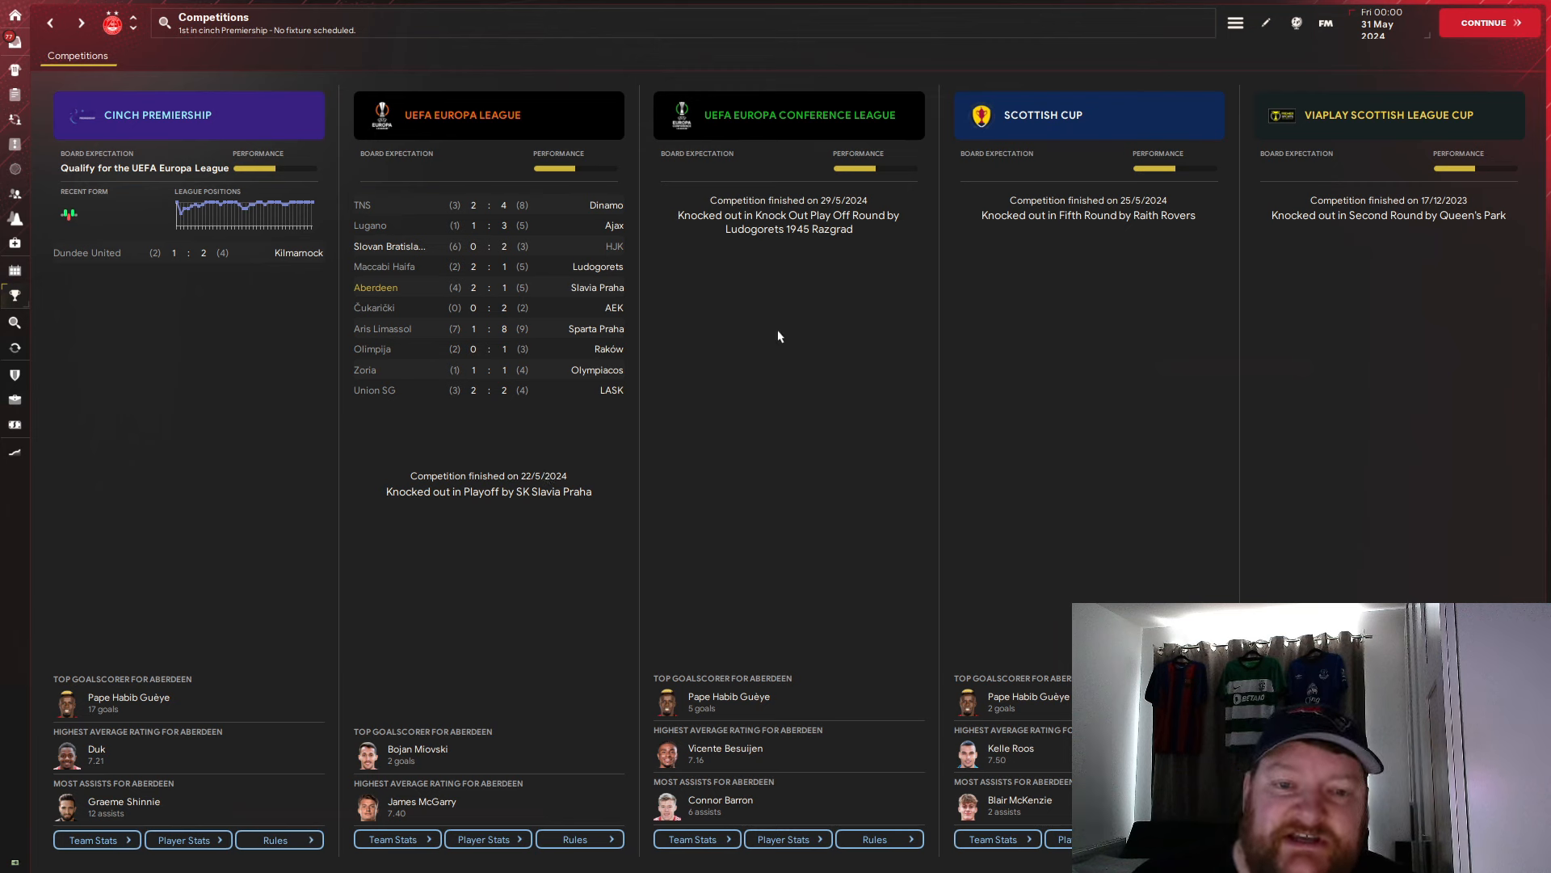
Step: Open the Europa Conference League page and view the Knock Out Play Off Round ties
{"action": "left_click", "coordinate": [788, 222]}
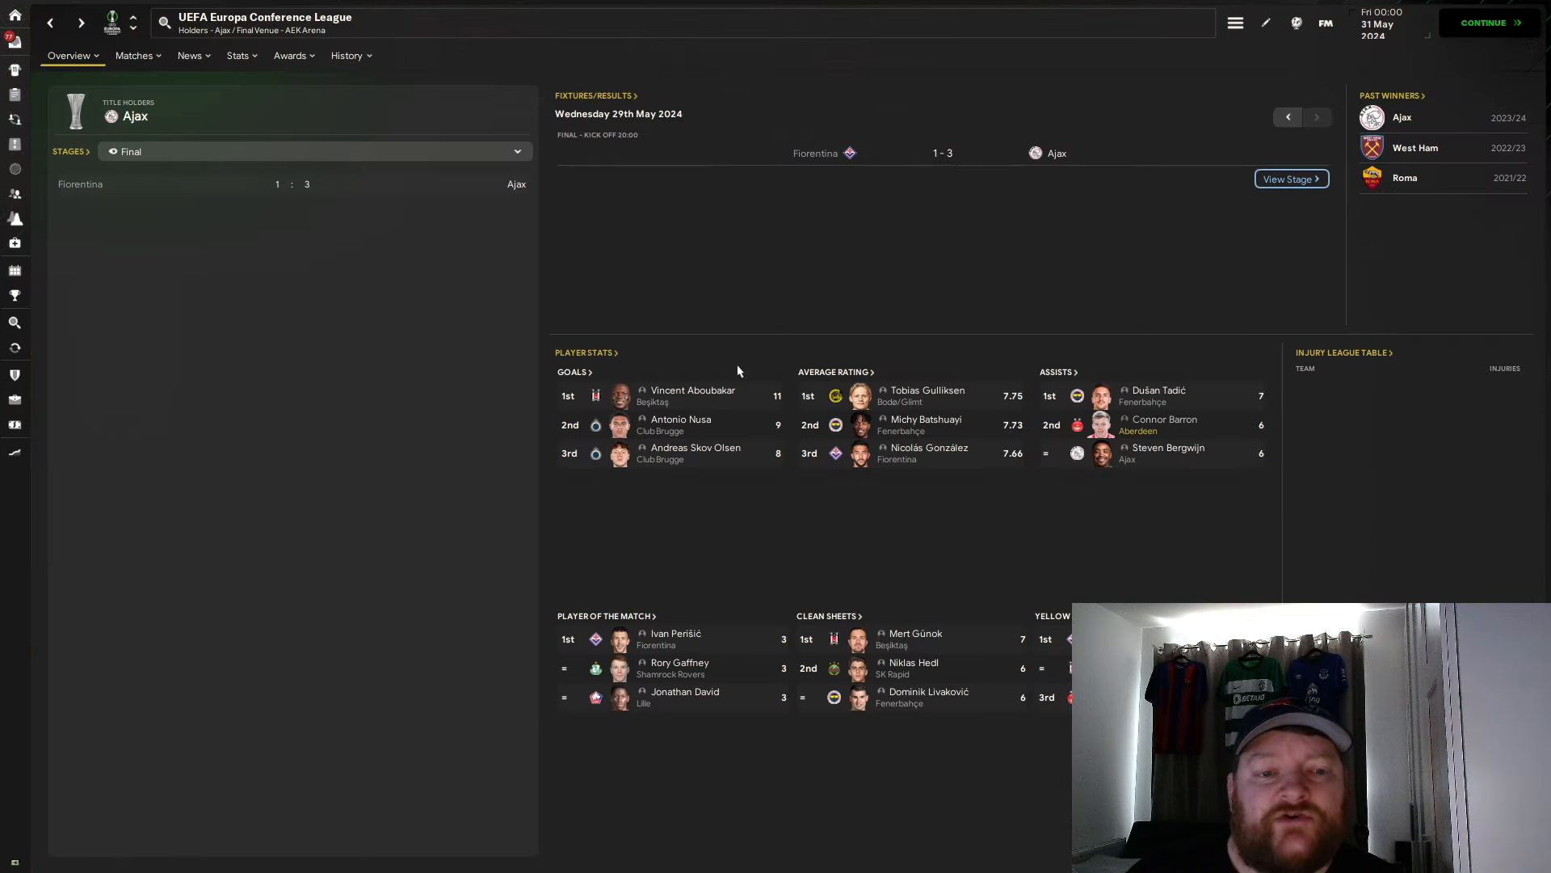
{"action": "left_click", "coordinate": [404, 151]}
{"action": "left_click", "coordinate": [355, 236]}
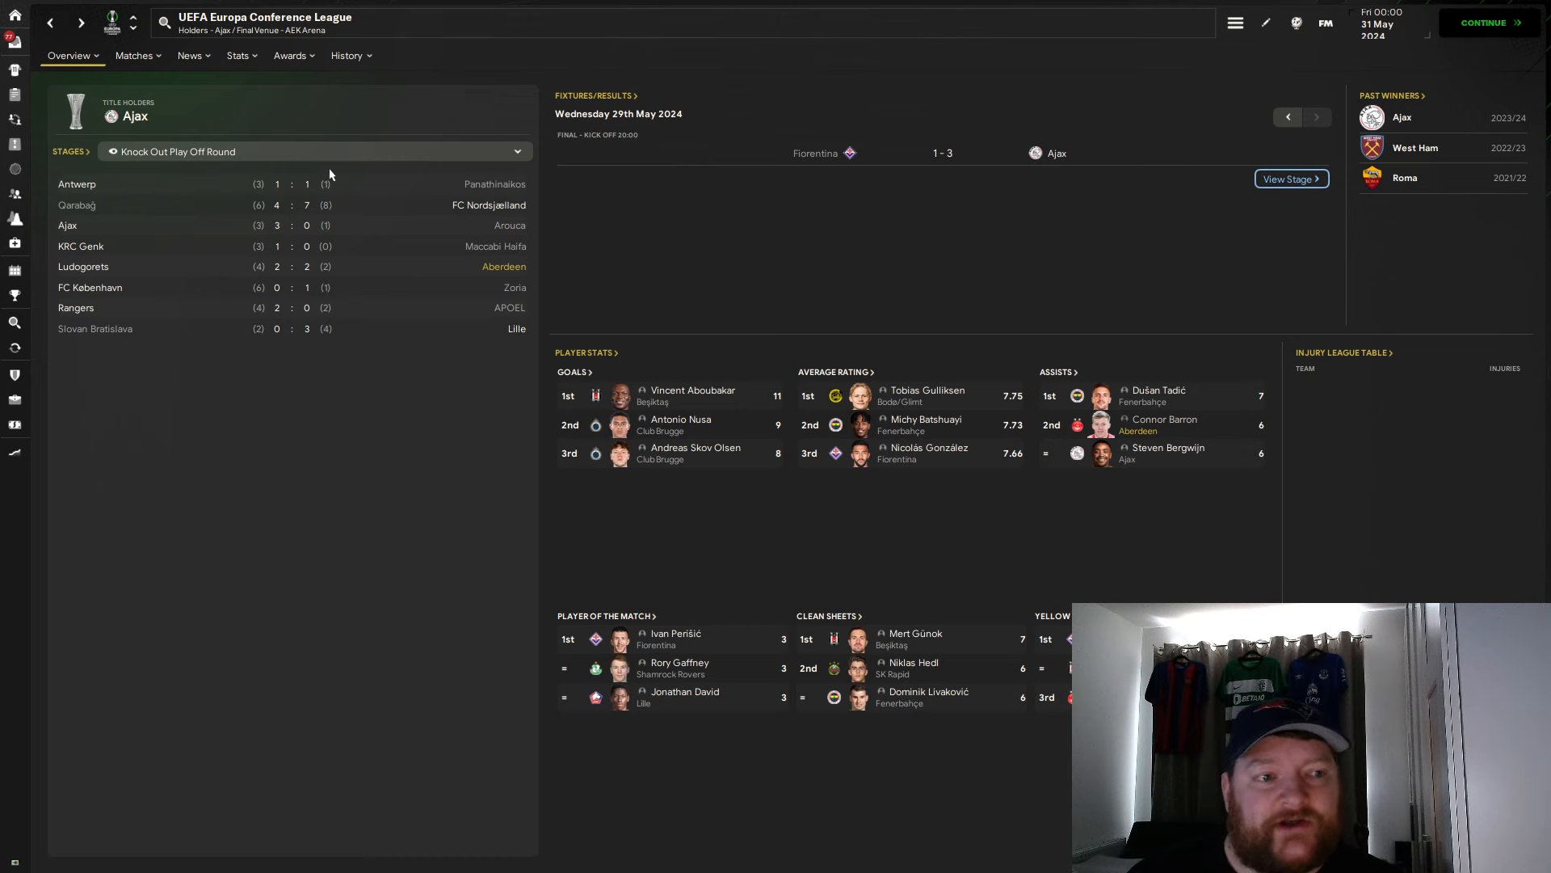
Step: Show Aberdeen's group table and fixtures, then move on to the club's squad list
{"action": "left_click", "coordinate": [69, 113]}
{"action": "left_click", "coordinate": [128, 96]}
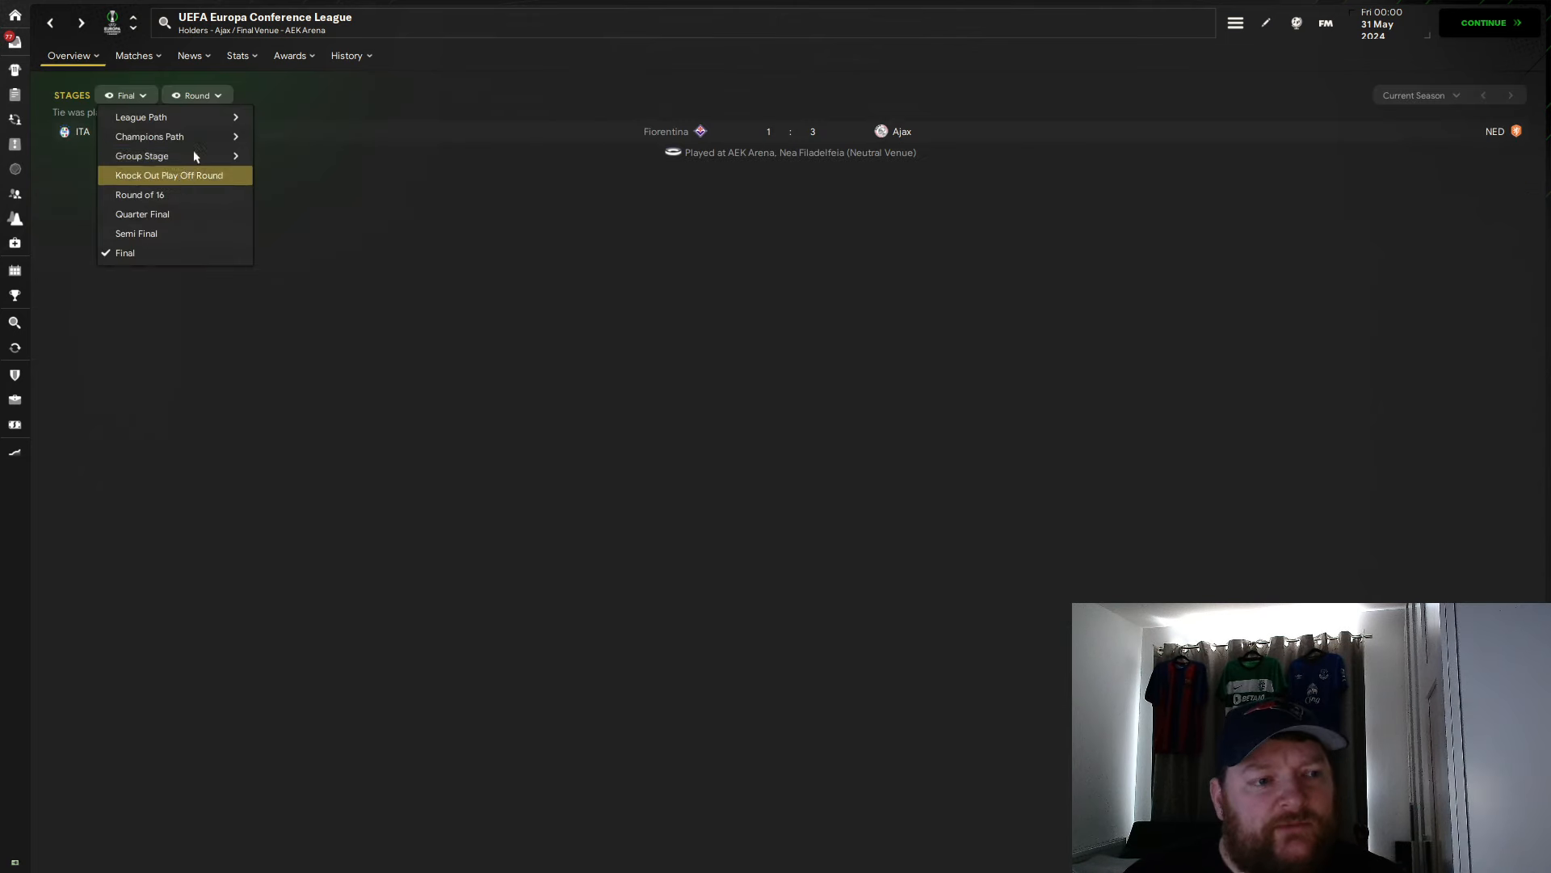
{"action": "mouse_move", "coordinate": [158, 155]}
{"action": "left_click", "coordinate": [287, 239]}
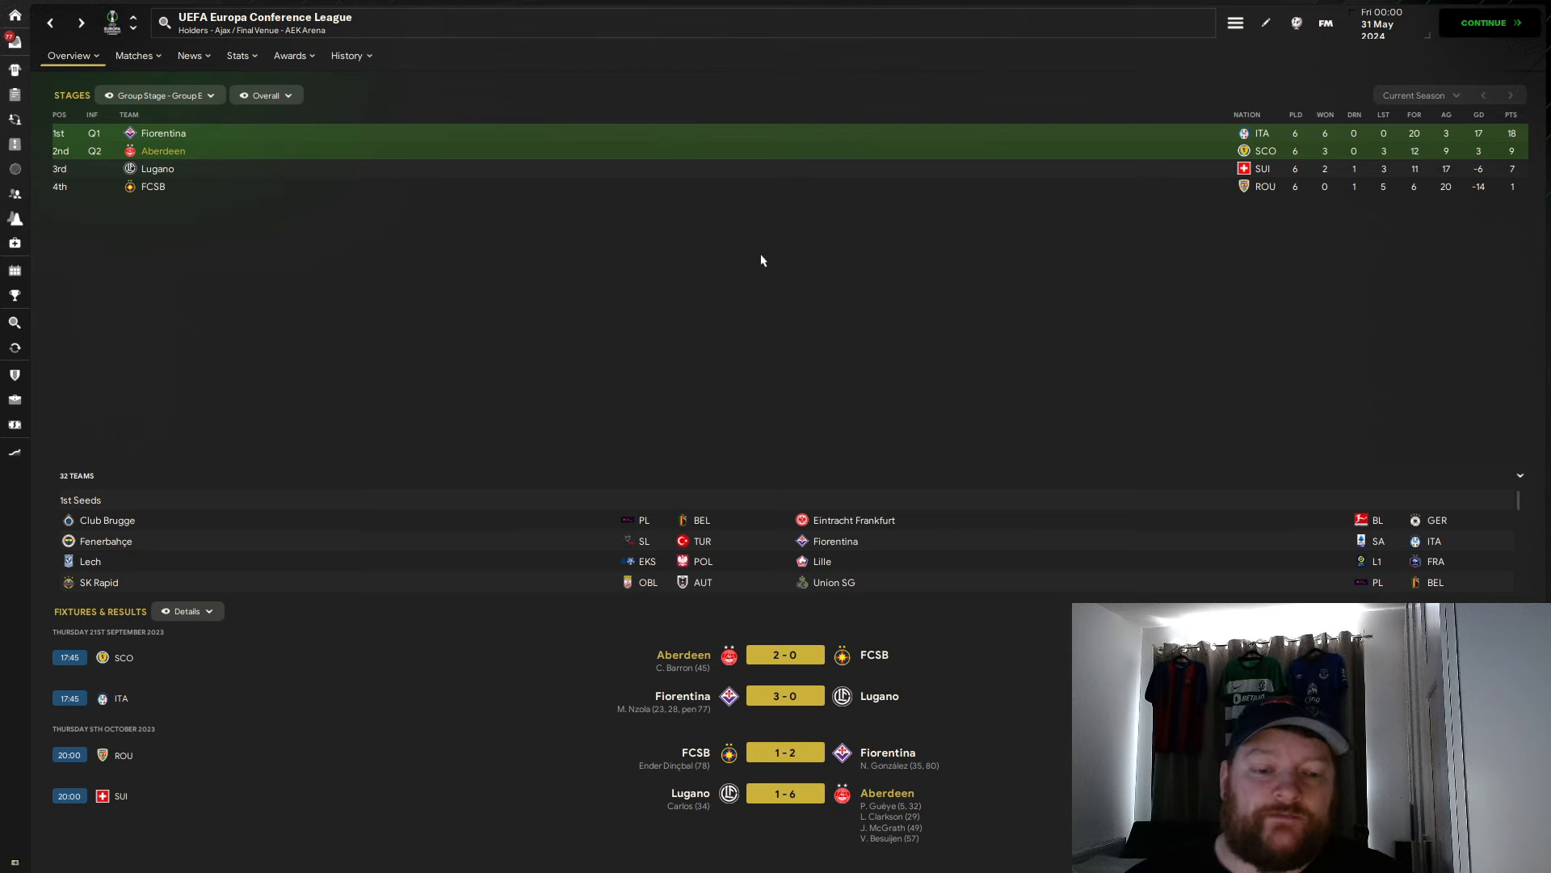
{"action": "key", "text": "BackSpace"}
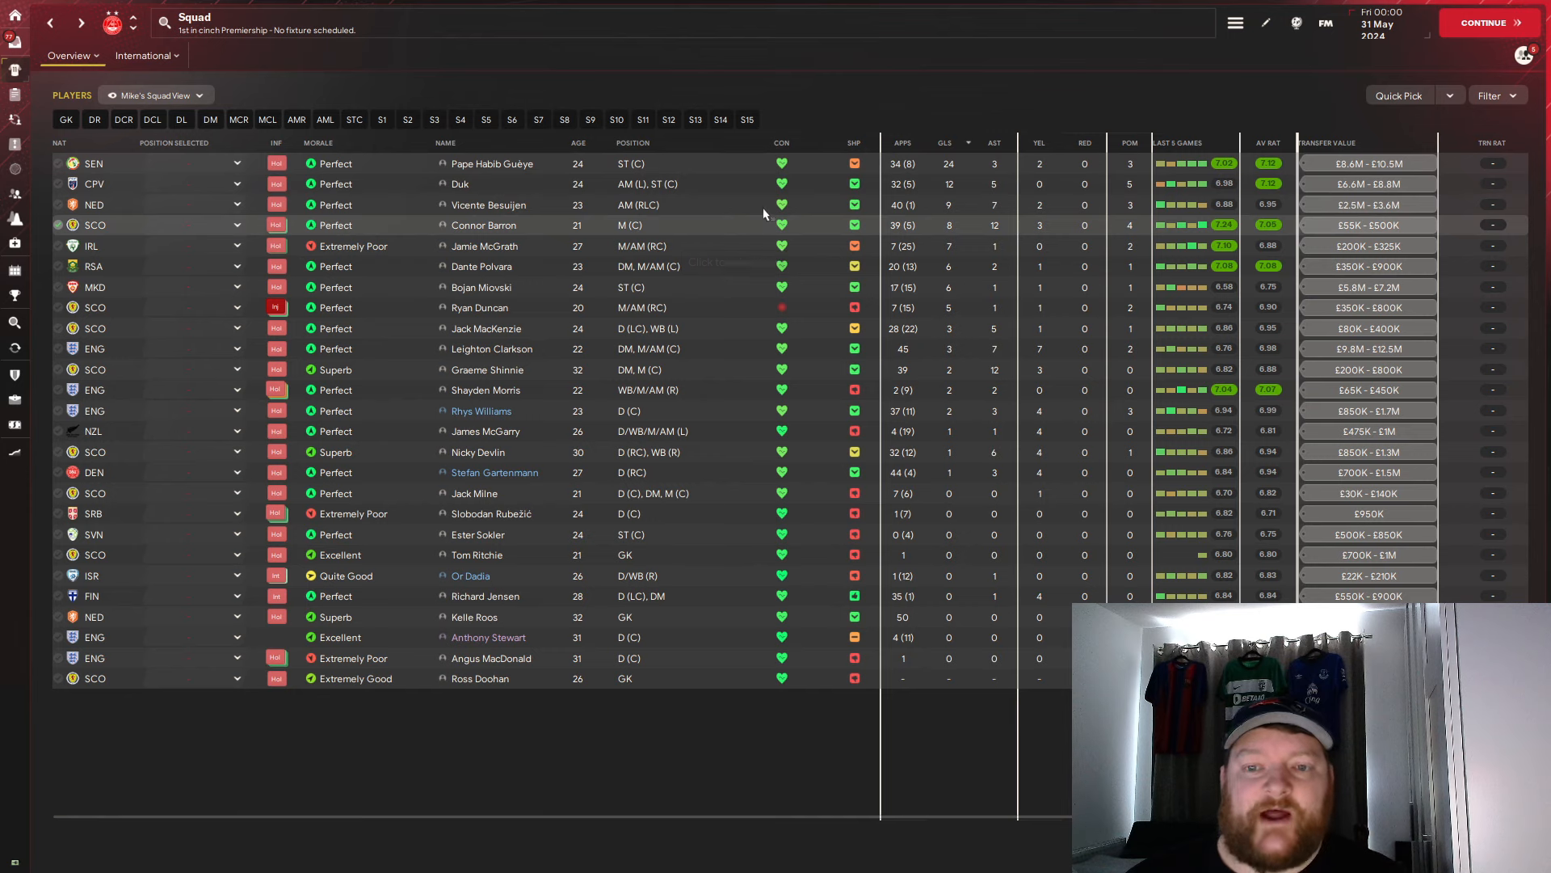
Step: Sort the squad by assists, then enlarge the Data Hub's General Performance radar
{"action": "left_click", "coordinate": [992, 144]}
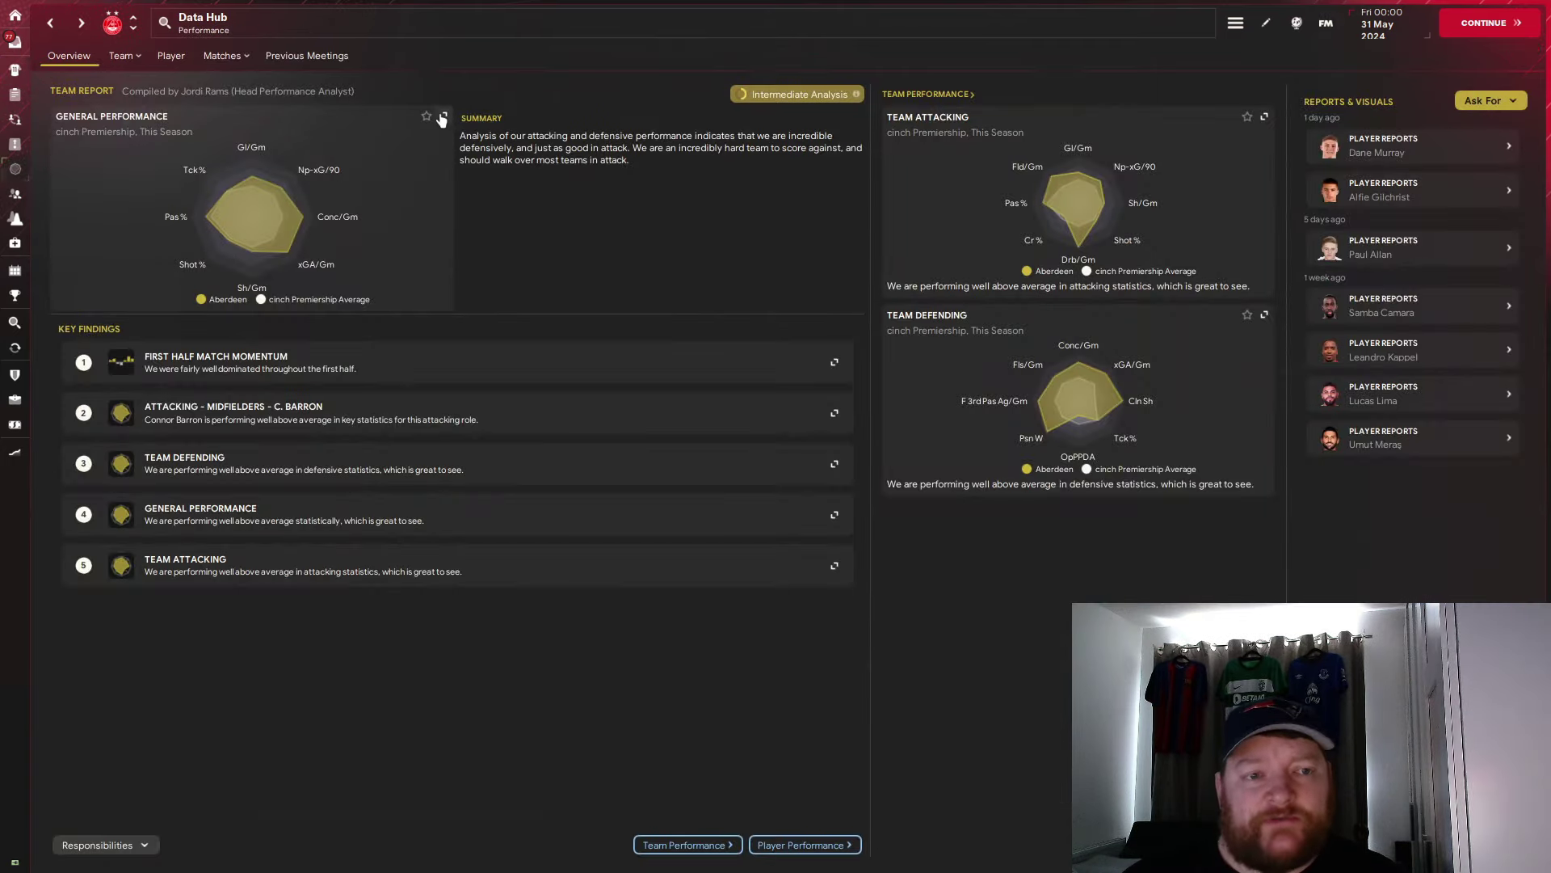
{"action": "left_click", "coordinate": [442, 117]}
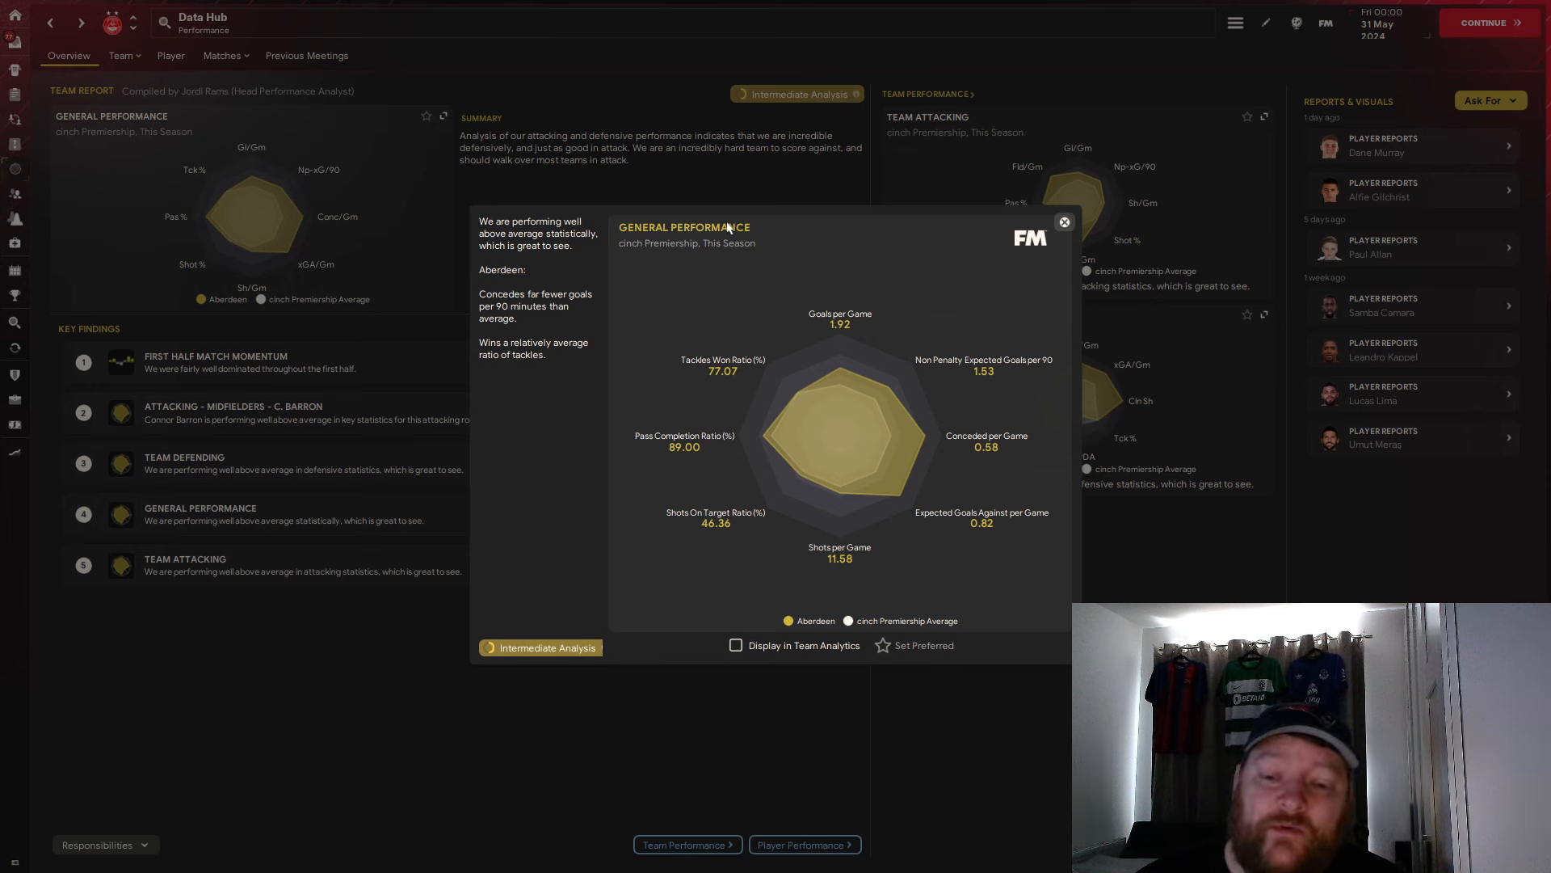
Step: Close the radar detail and request an xG Table visualisation in Team Analytics
{"action": "left_click", "coordinate": [1065, 223]}
{"action": "mouse_move", "coordinate": [123, 55]}
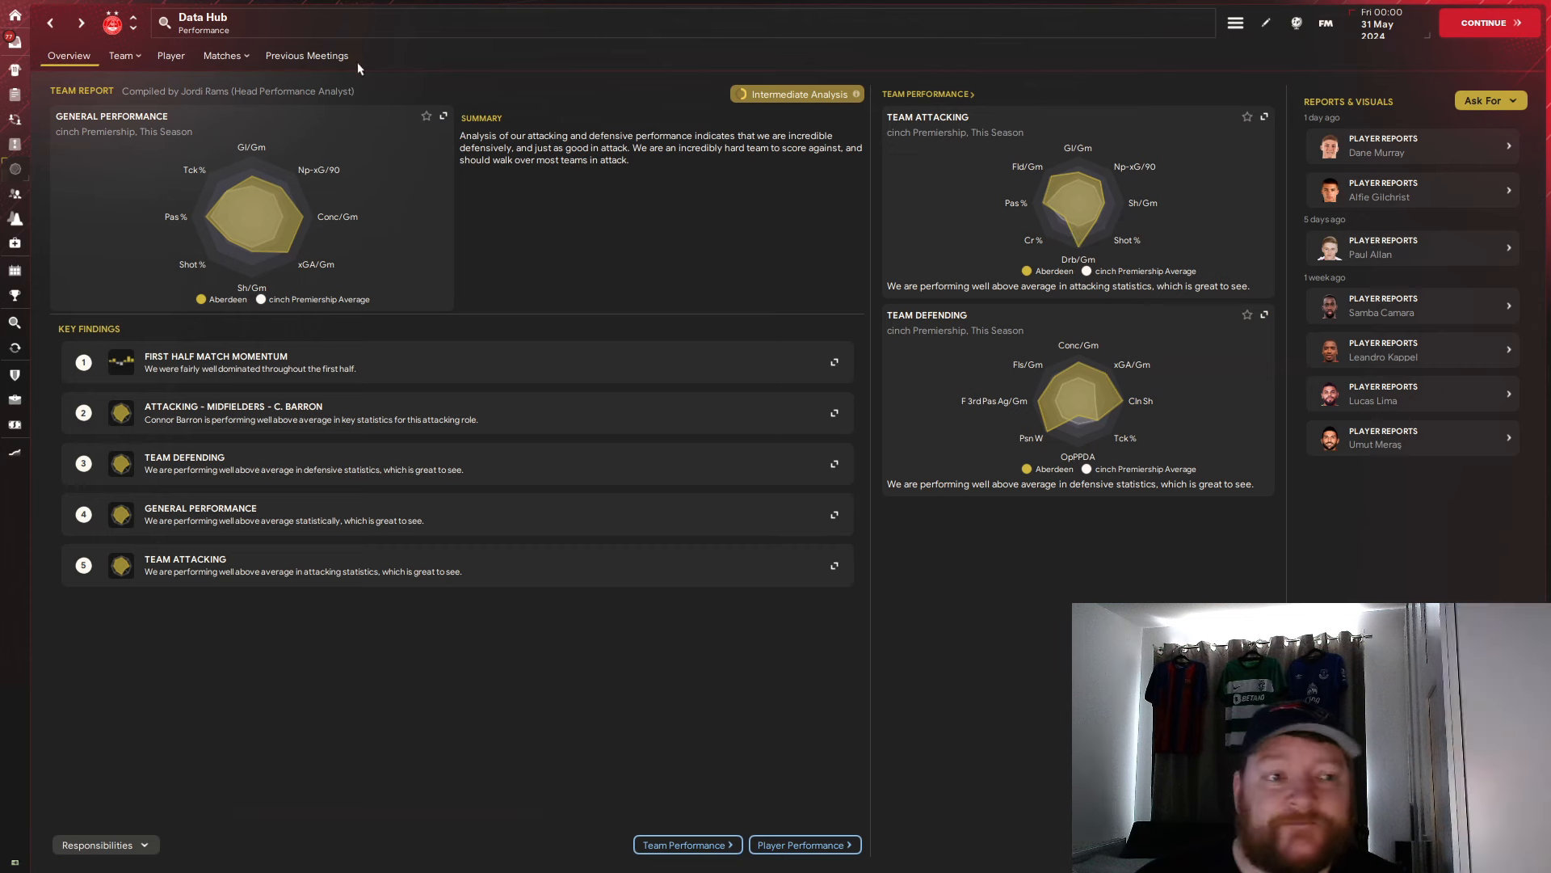
{"action": "left_click", "coordinate": [153, 100]}
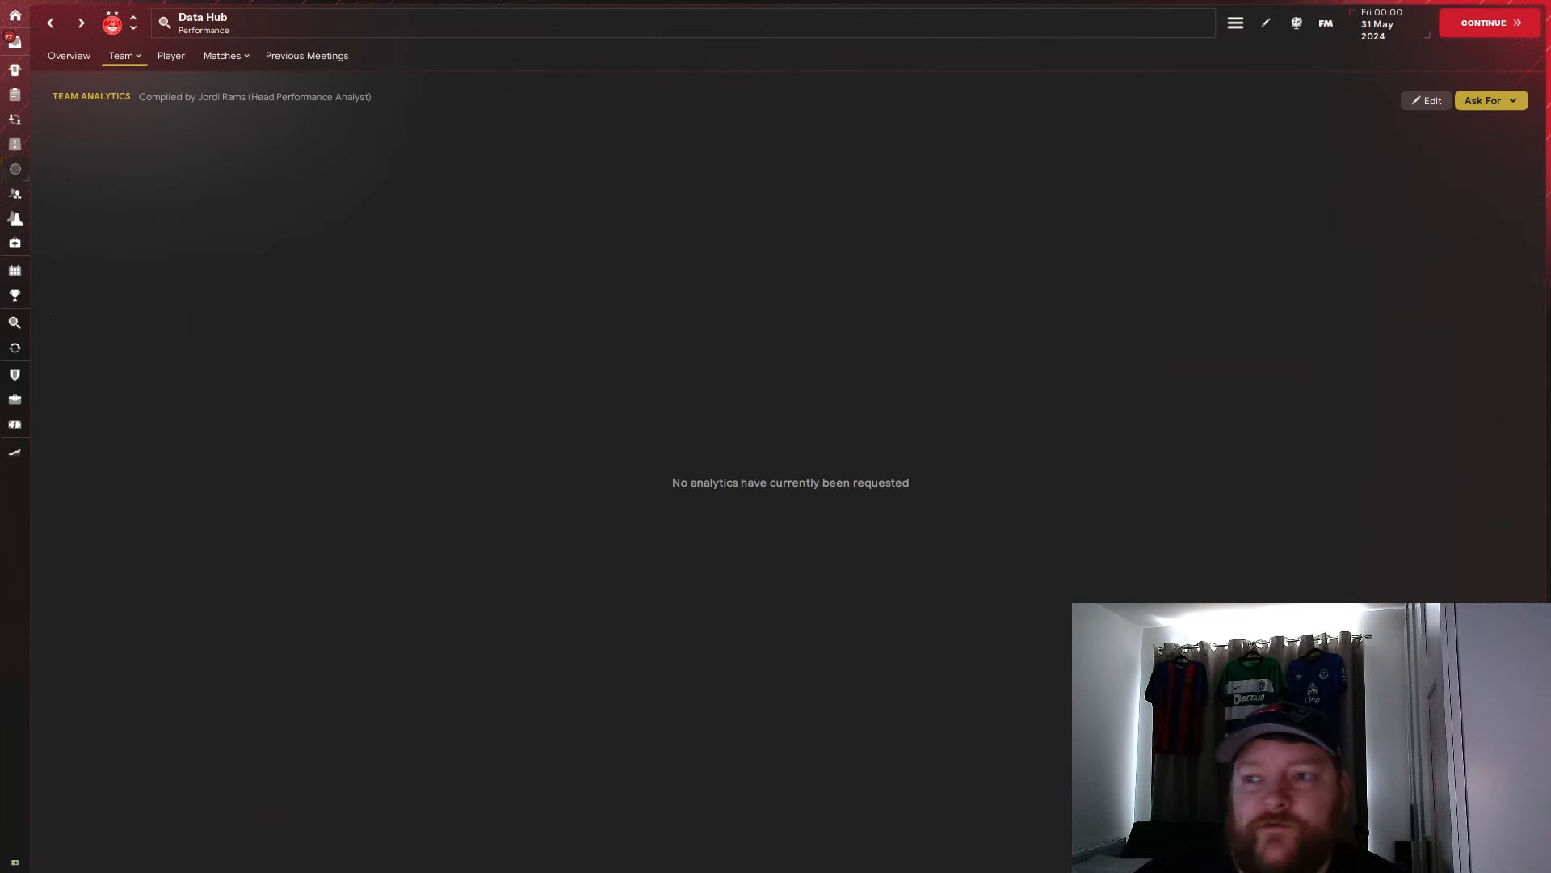
{"action": "left_click", "coordinate": [1488, 101]}
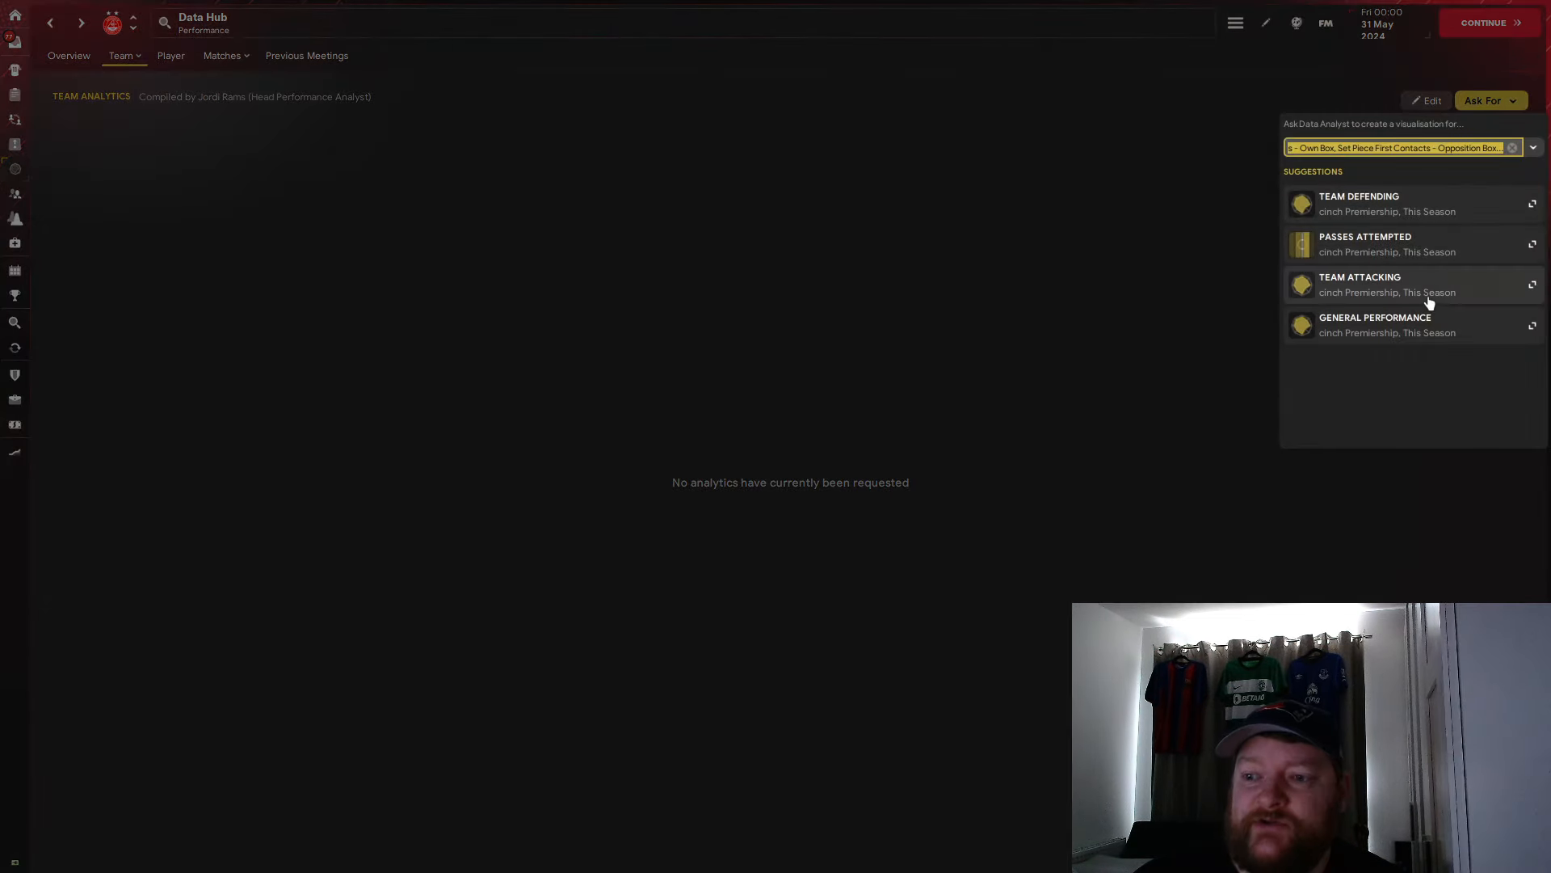
{"action": "left_click", "coordinate": [1536, 150]}
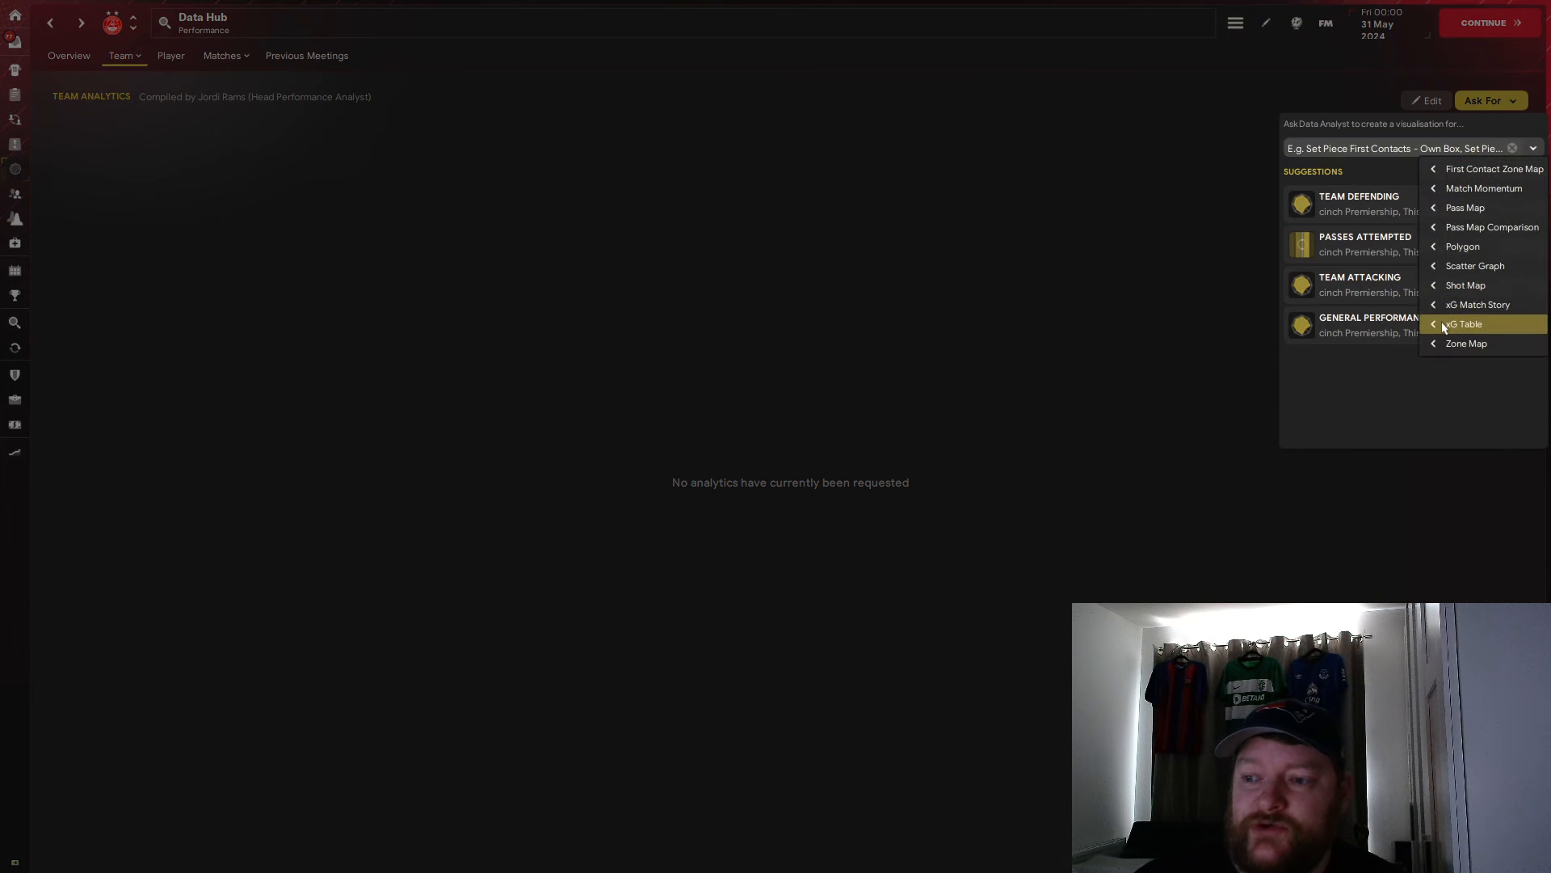
{"action": "left_click", "coordinate": [1442, 325]}
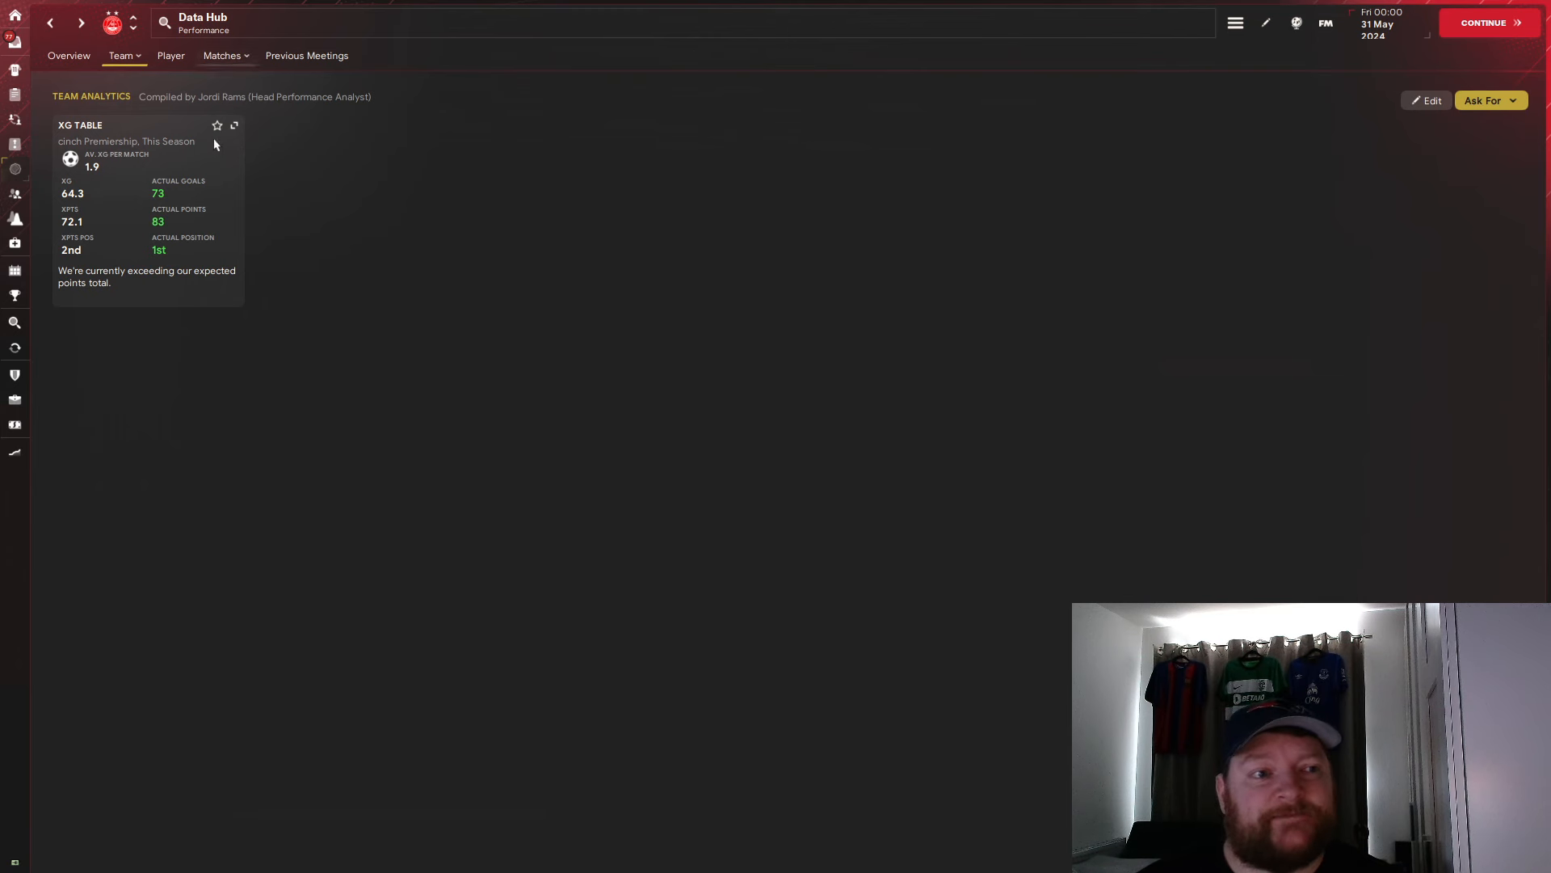
Step: Revisit the cinch Premiership league table via Competitions, then return to the club home page
{"action": "left_click", "coordinate": [16, 295]}
{"action": "left_click", "coordinate": [139, 114]}
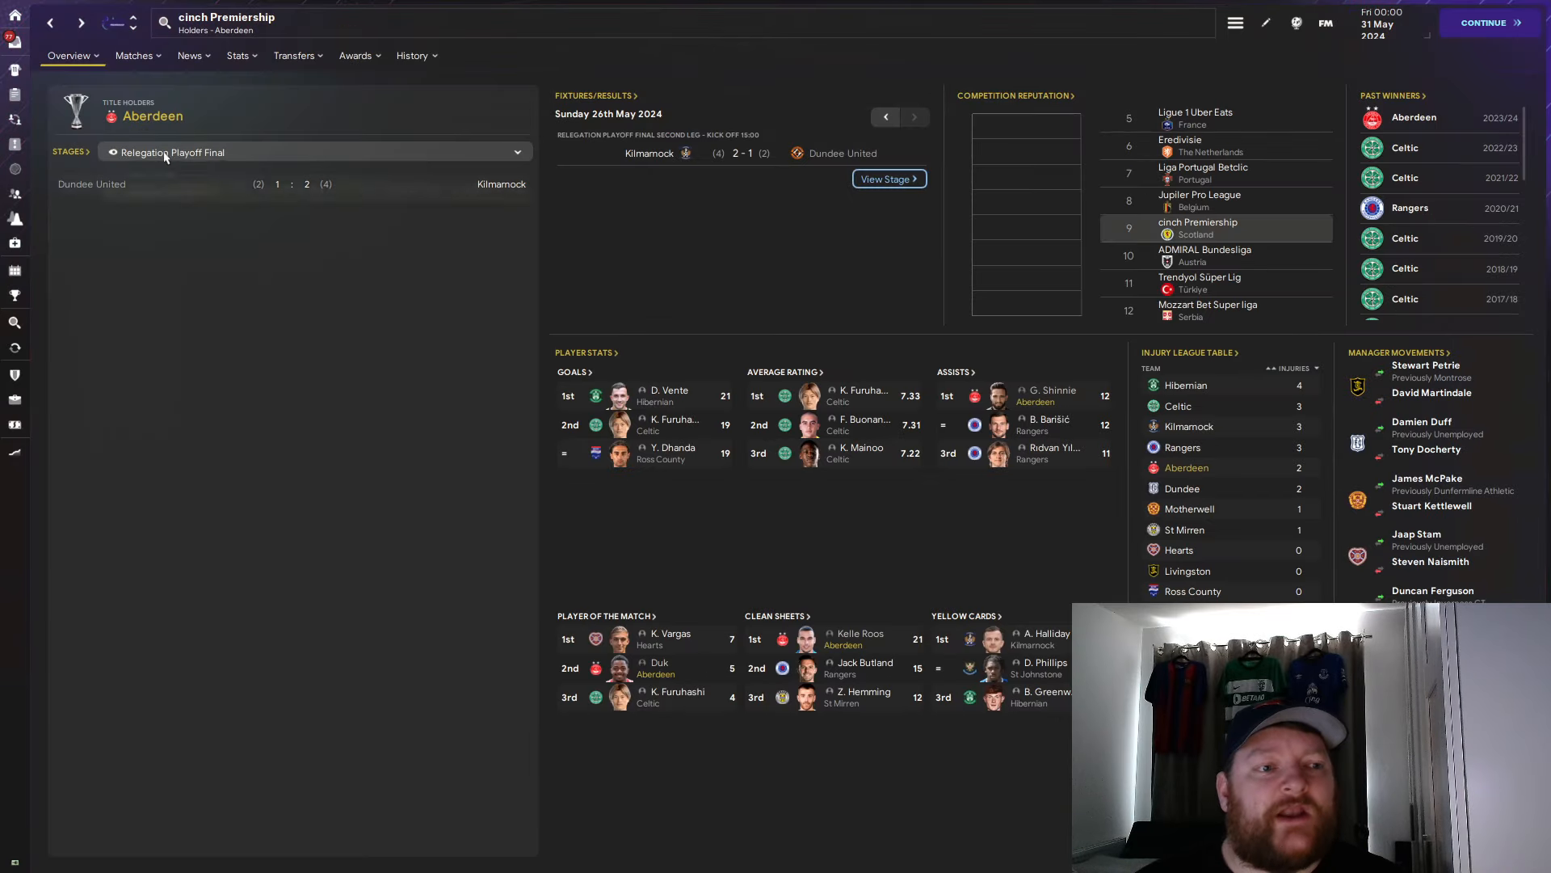
{"action": "left_click", "coordinate": [159, 152]}
{"action": "left_click", "coordinate": [170, 194]}
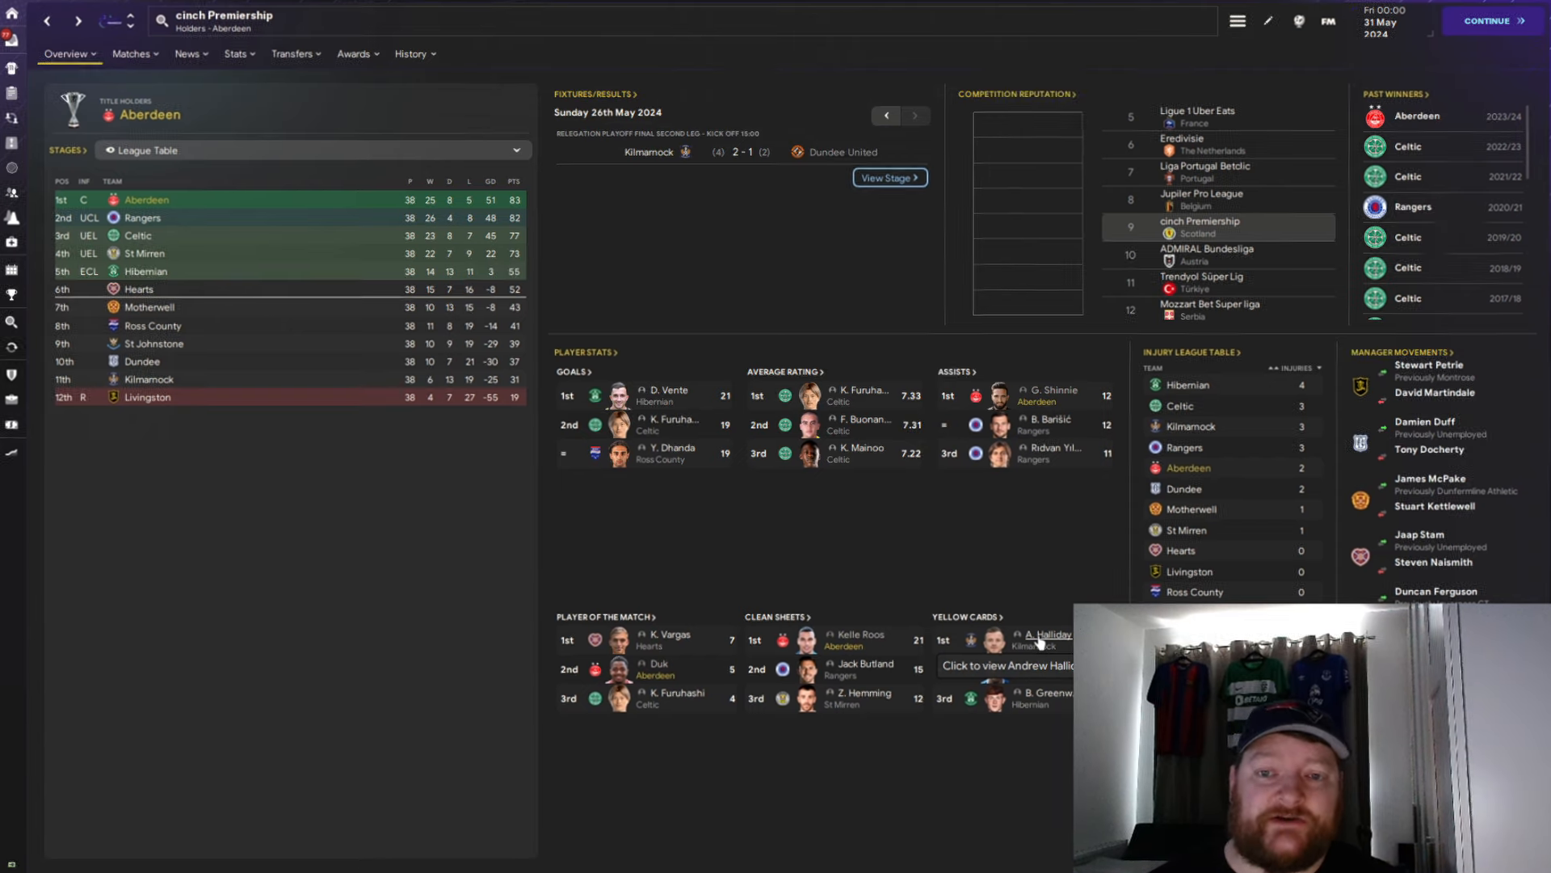
{"action": "key", "text": "BackSpace"}
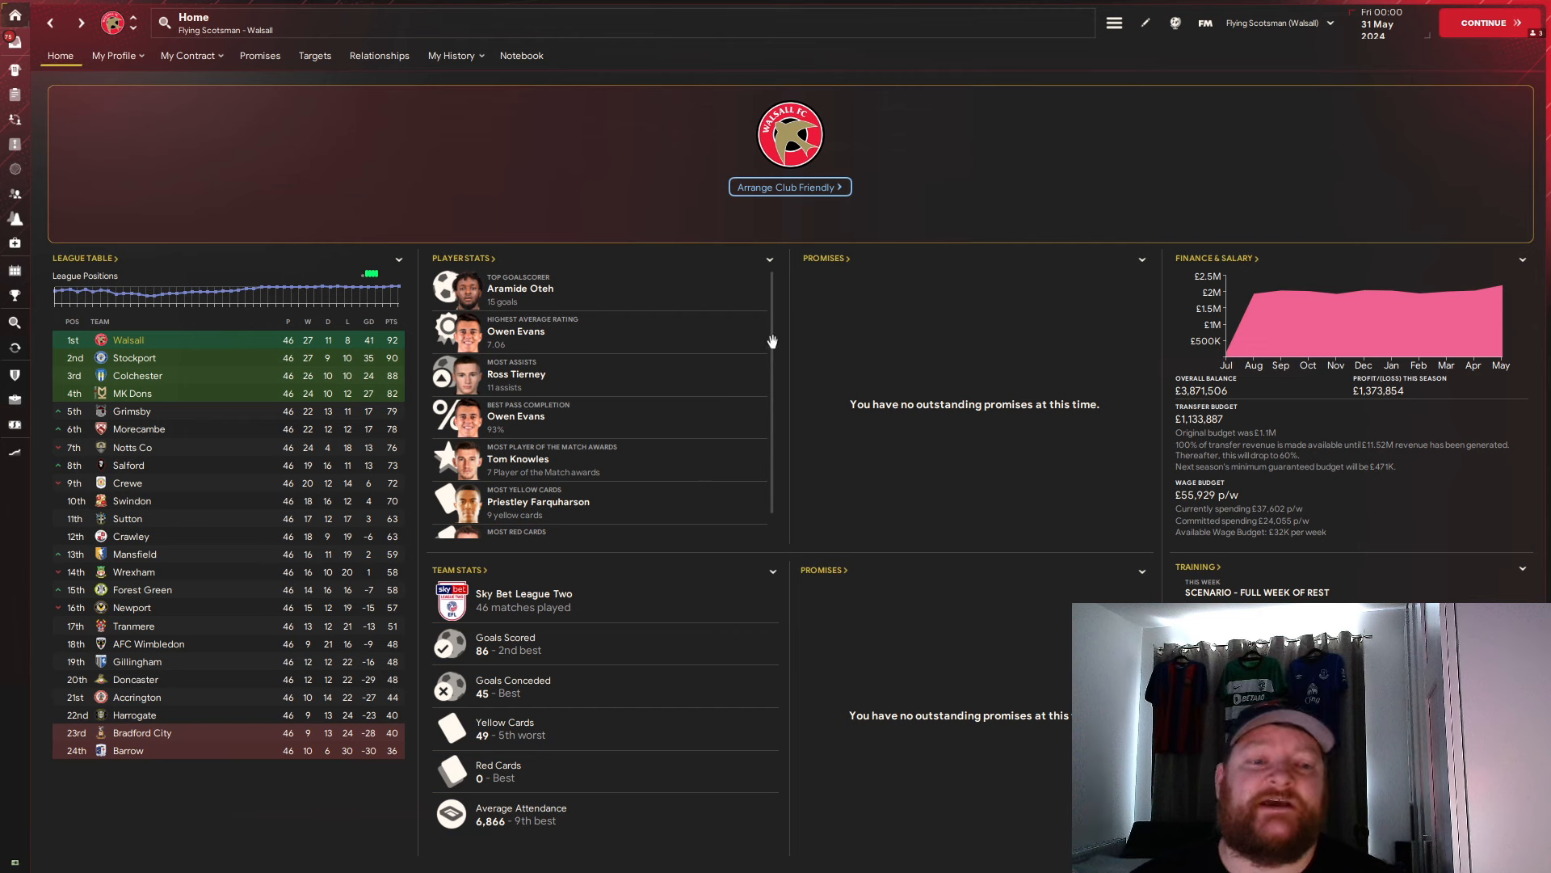
{"action": "scroll", "coordinate": [772, 341], "scroll_direction": "down", "scroll_amount": 1}
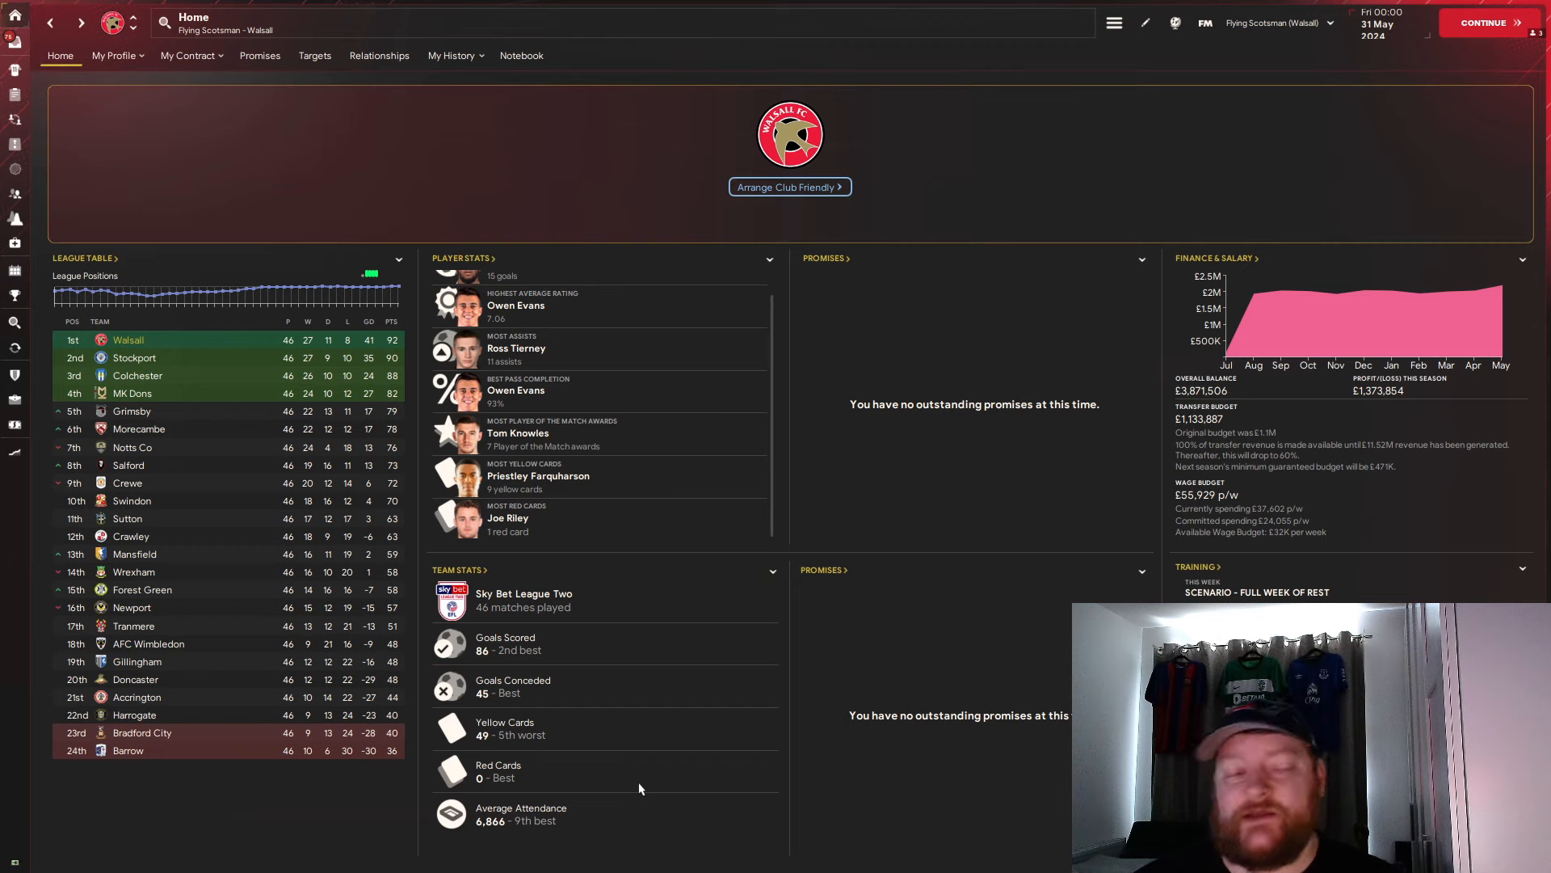
Step: Open the full Sky Bet League Two table from the Home screen panel
{"action": "left_click", "coordinate": [562, 733]}
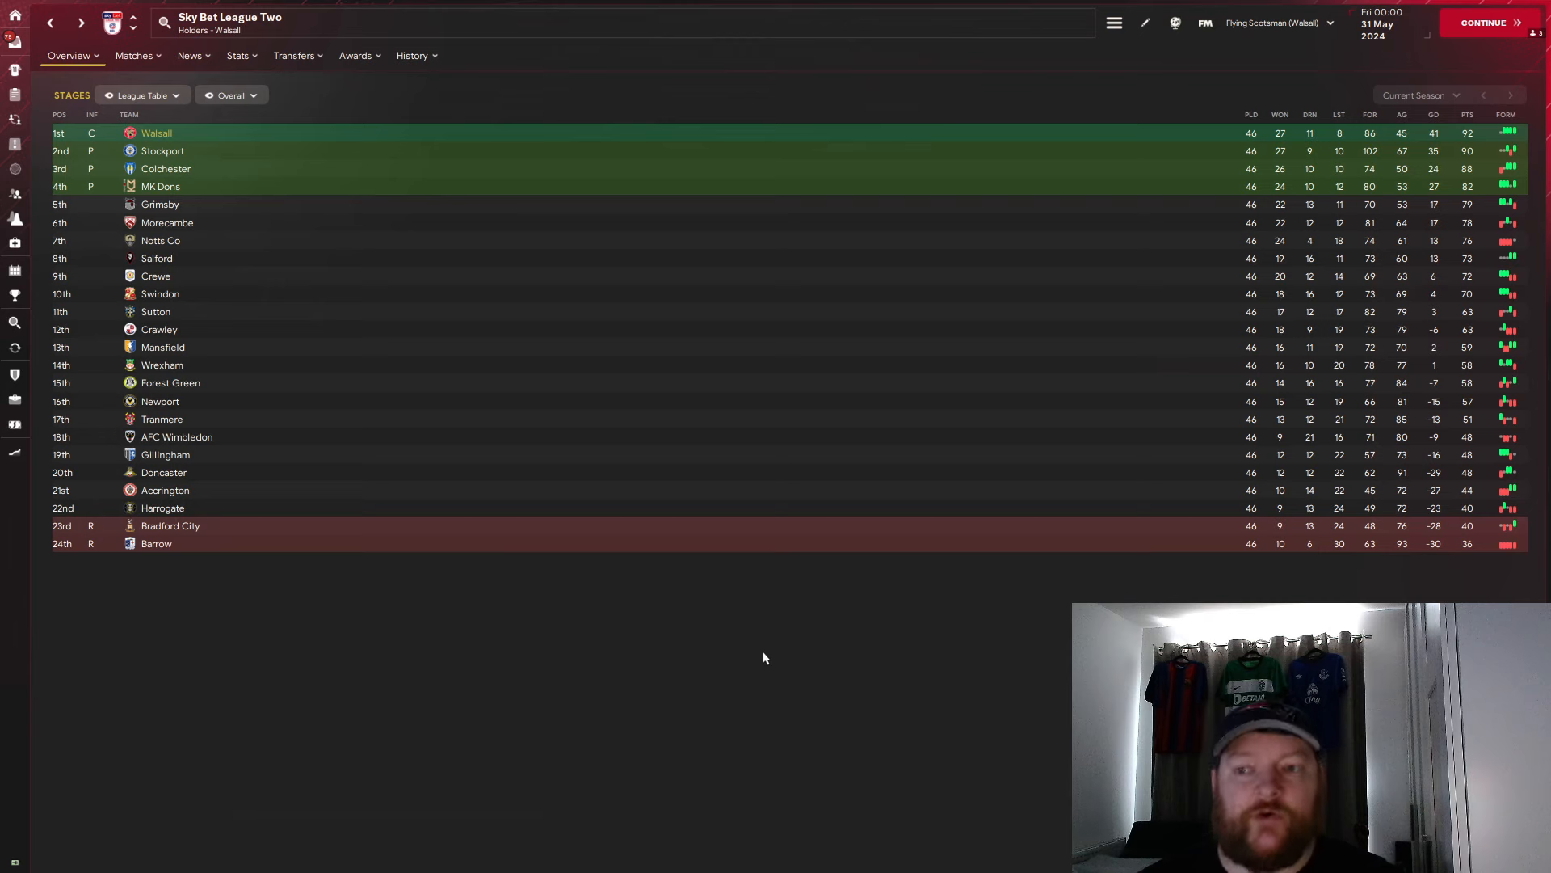
Step: Open Walsall's past-positions graph from its first-place row, then the Stats menu
{"action": "left_click", "coordinate": [75, 134]}
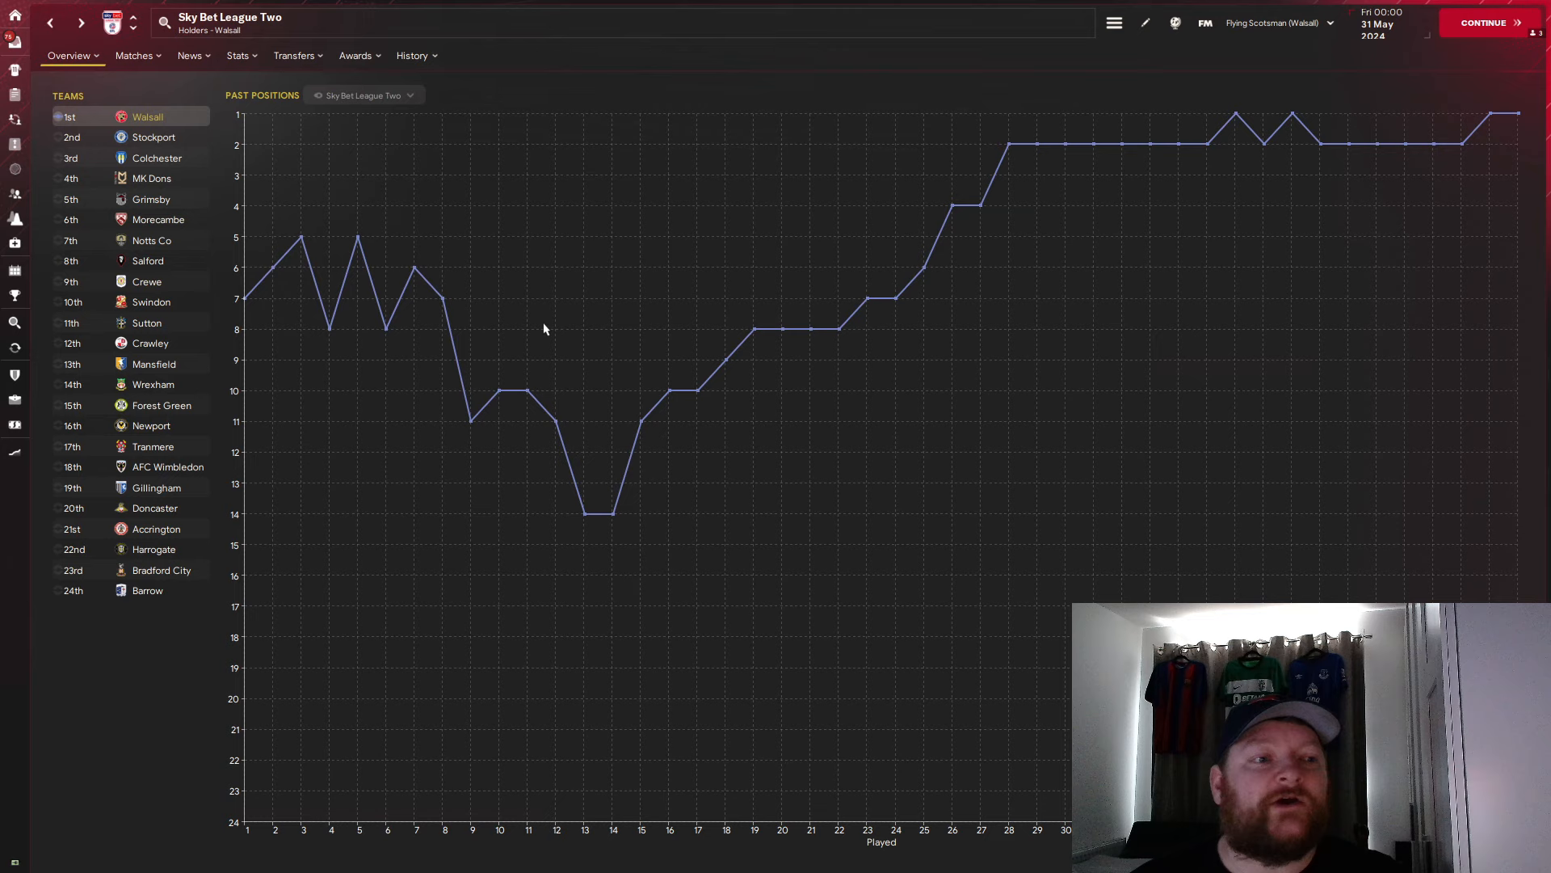
{"action": "left_click", "coordinate": [239, 56]}
Step: Open the League Two team overview and rank teams by shots for, shots against and possession
{"action": "left_click", "coordinate": [238, 56]}
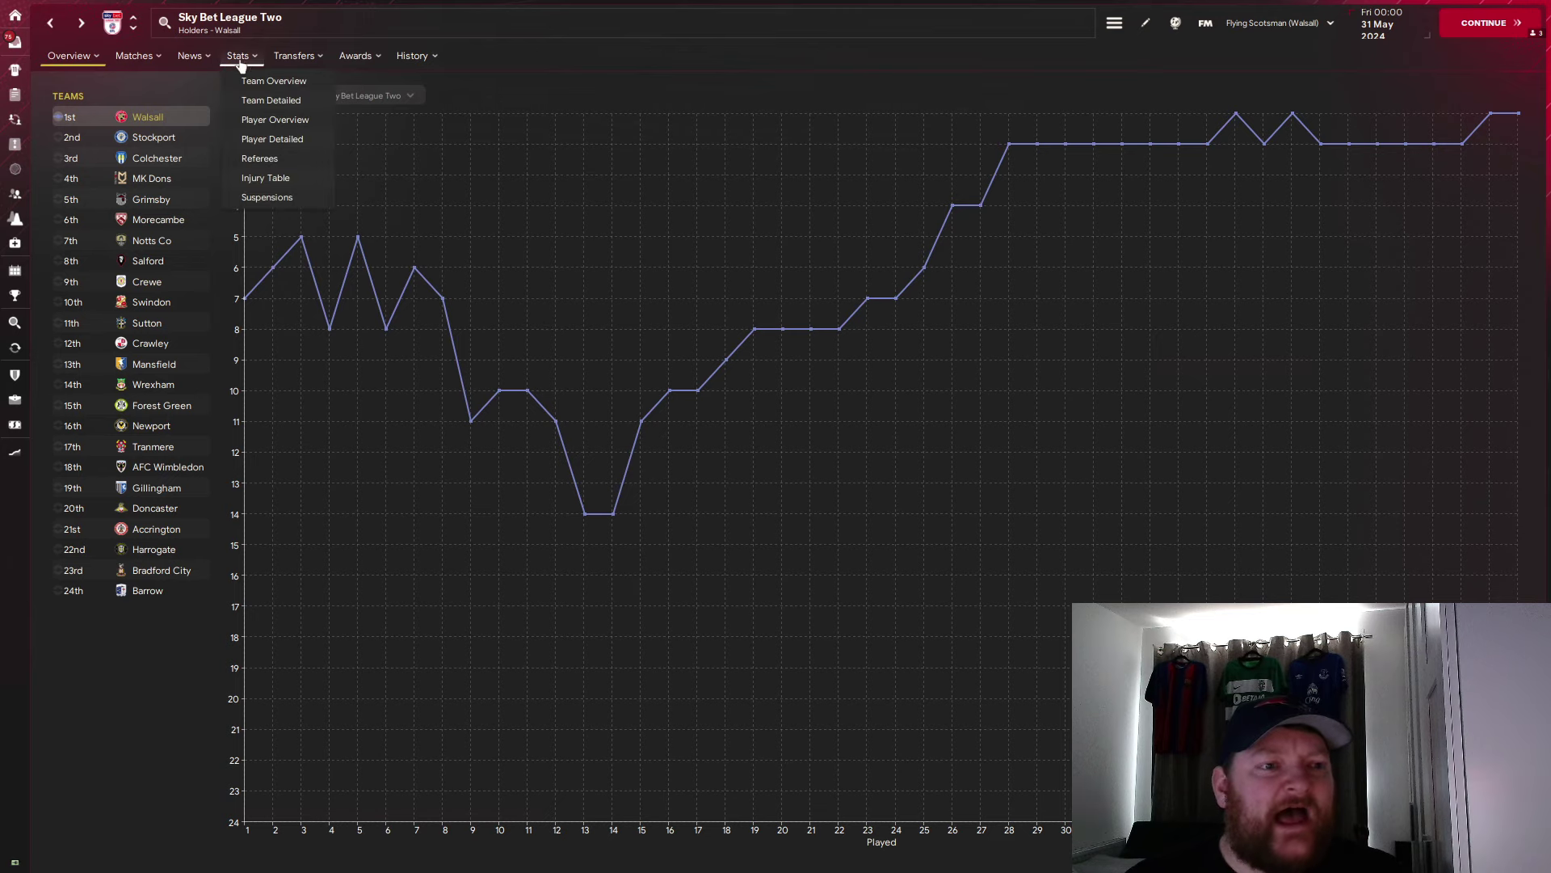
{"action": "left_click", "coordinate": [274, 80]}
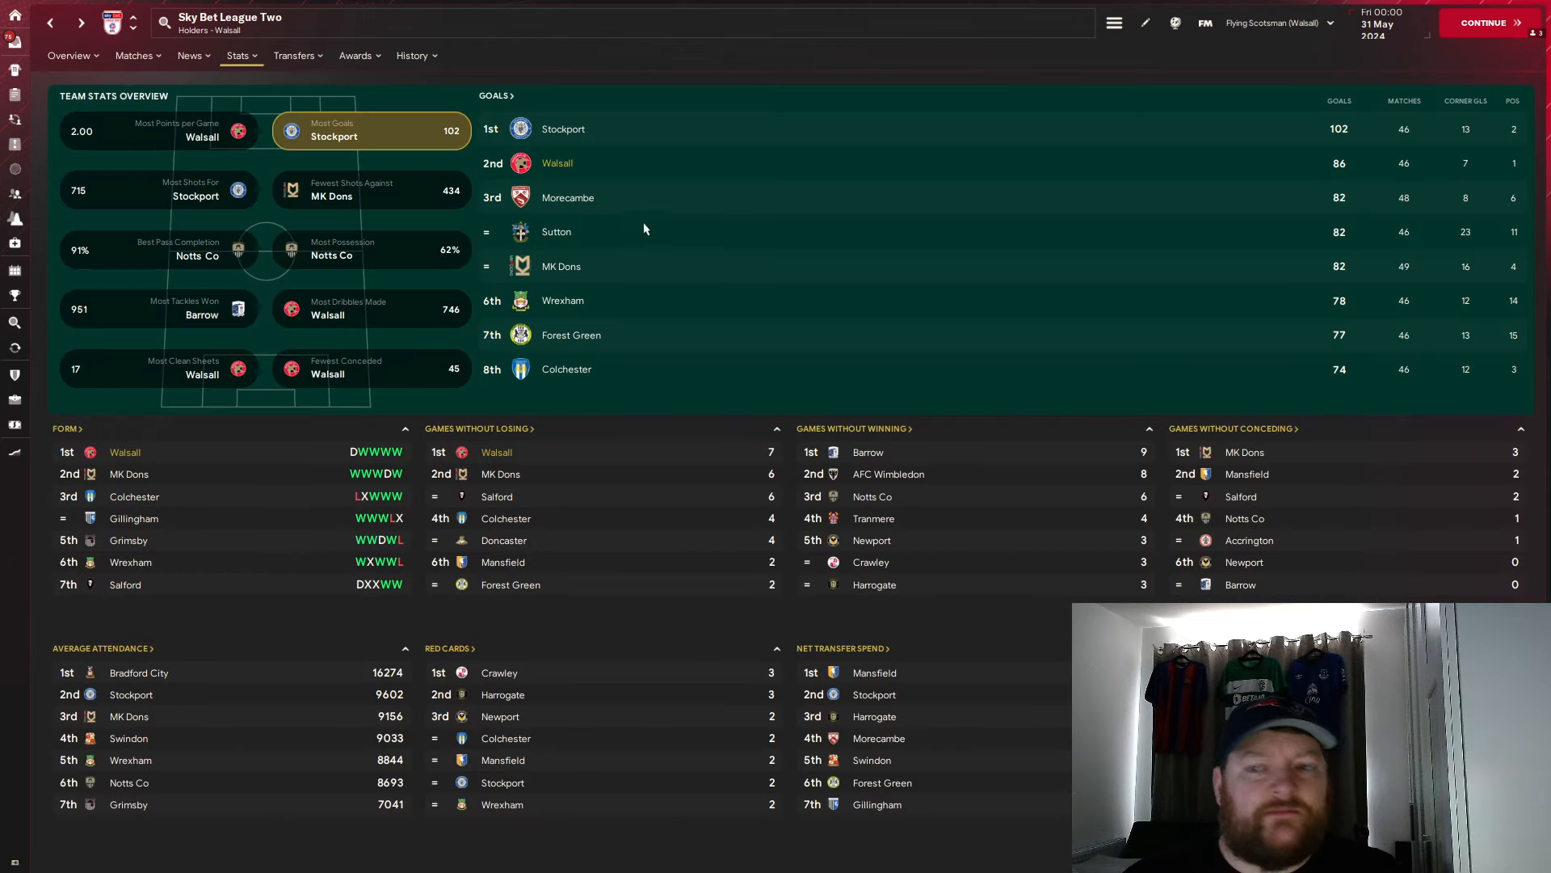
{"action": "left_click", "coordinate": [147, 195]}
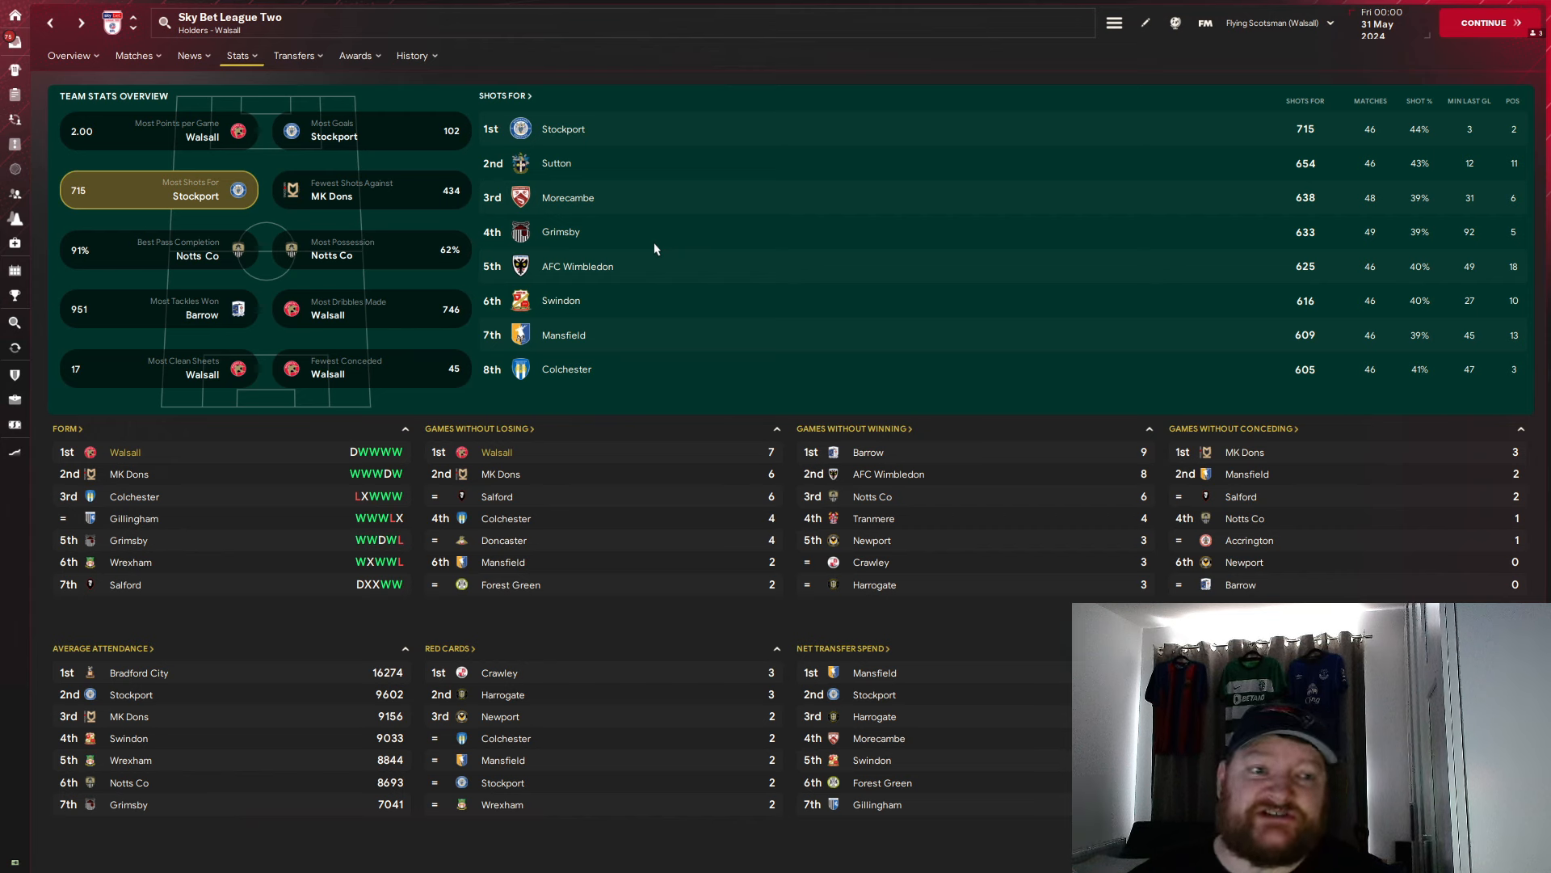
{"action": "left_click", "coordinate": [424, 204]}
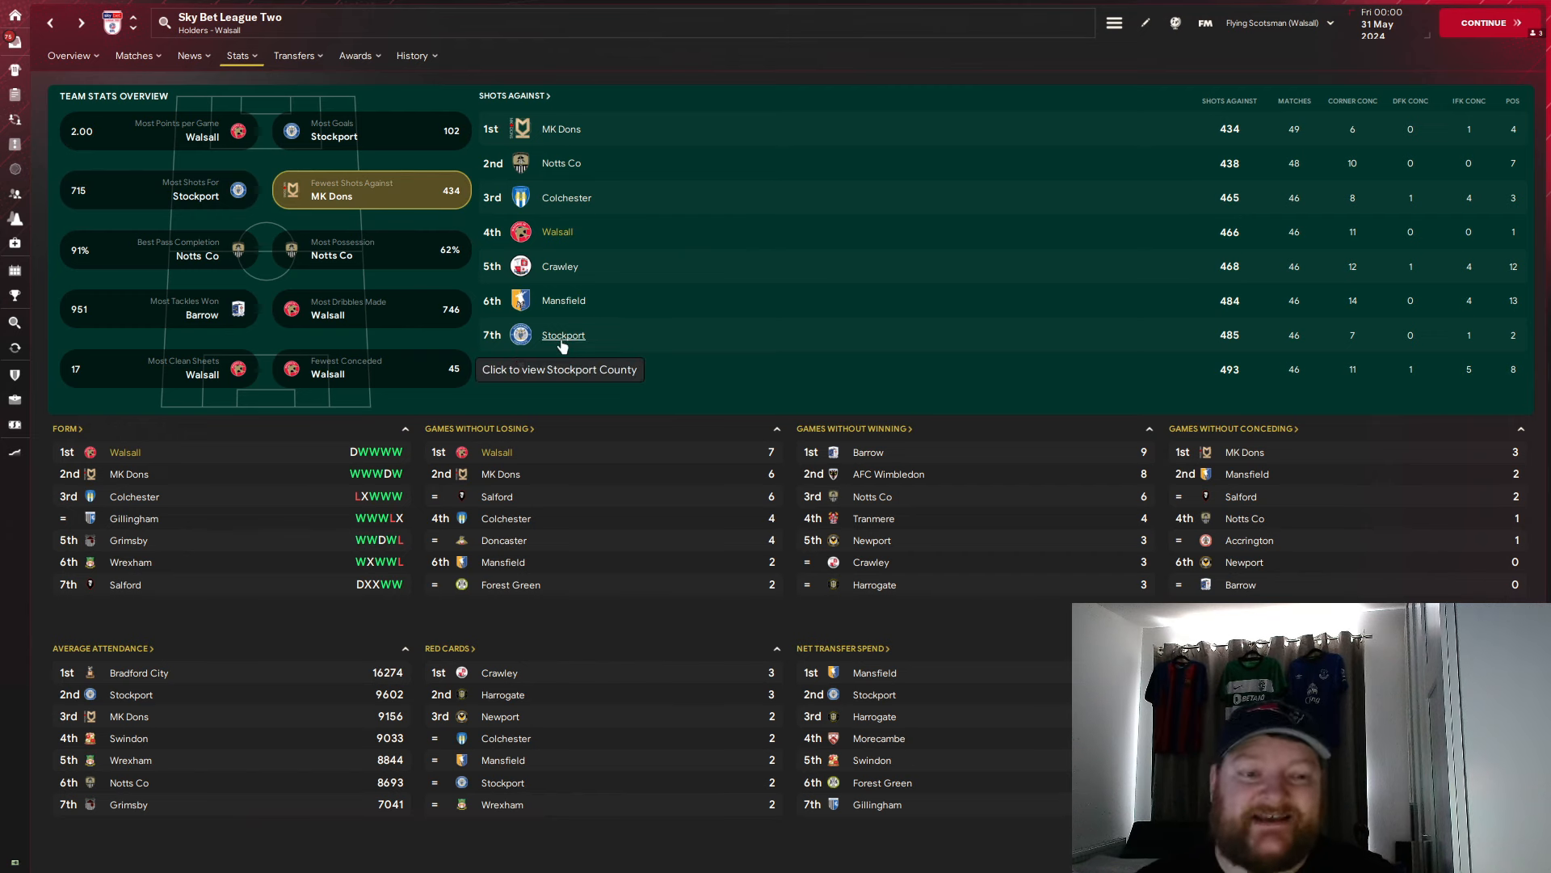
{"action": "left_click", "coordinate": [407, 257]}
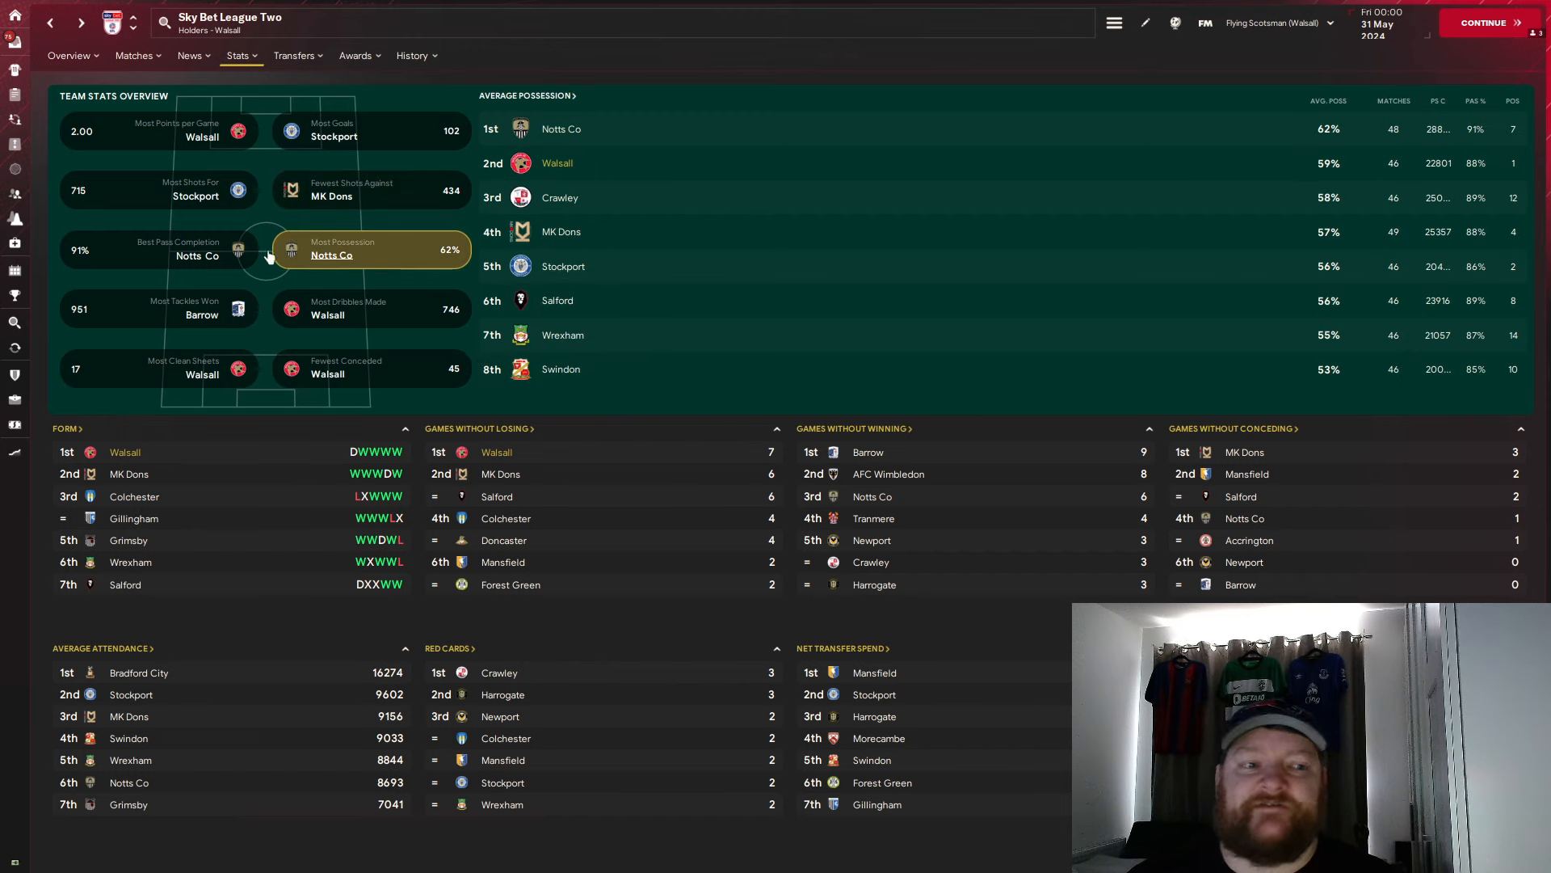
Step: Rank teams by pass completion, dribbles, goals conceded and clean sheets
{"action": "left_click", "coordinate": [194, 252]}
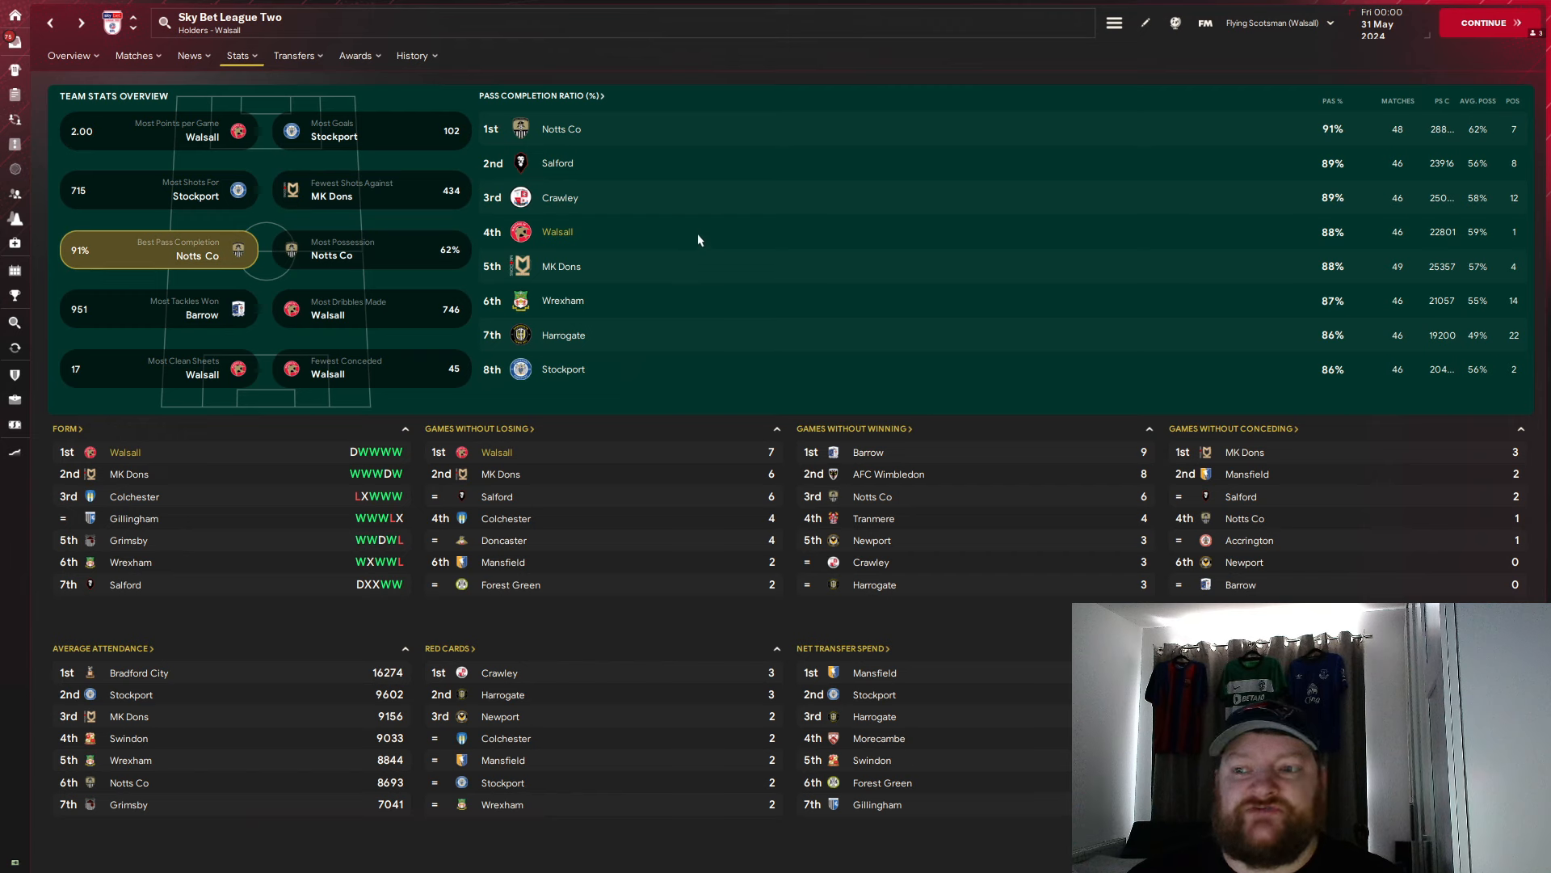
{"action": "left_click", "coordinate": [444, 316]}
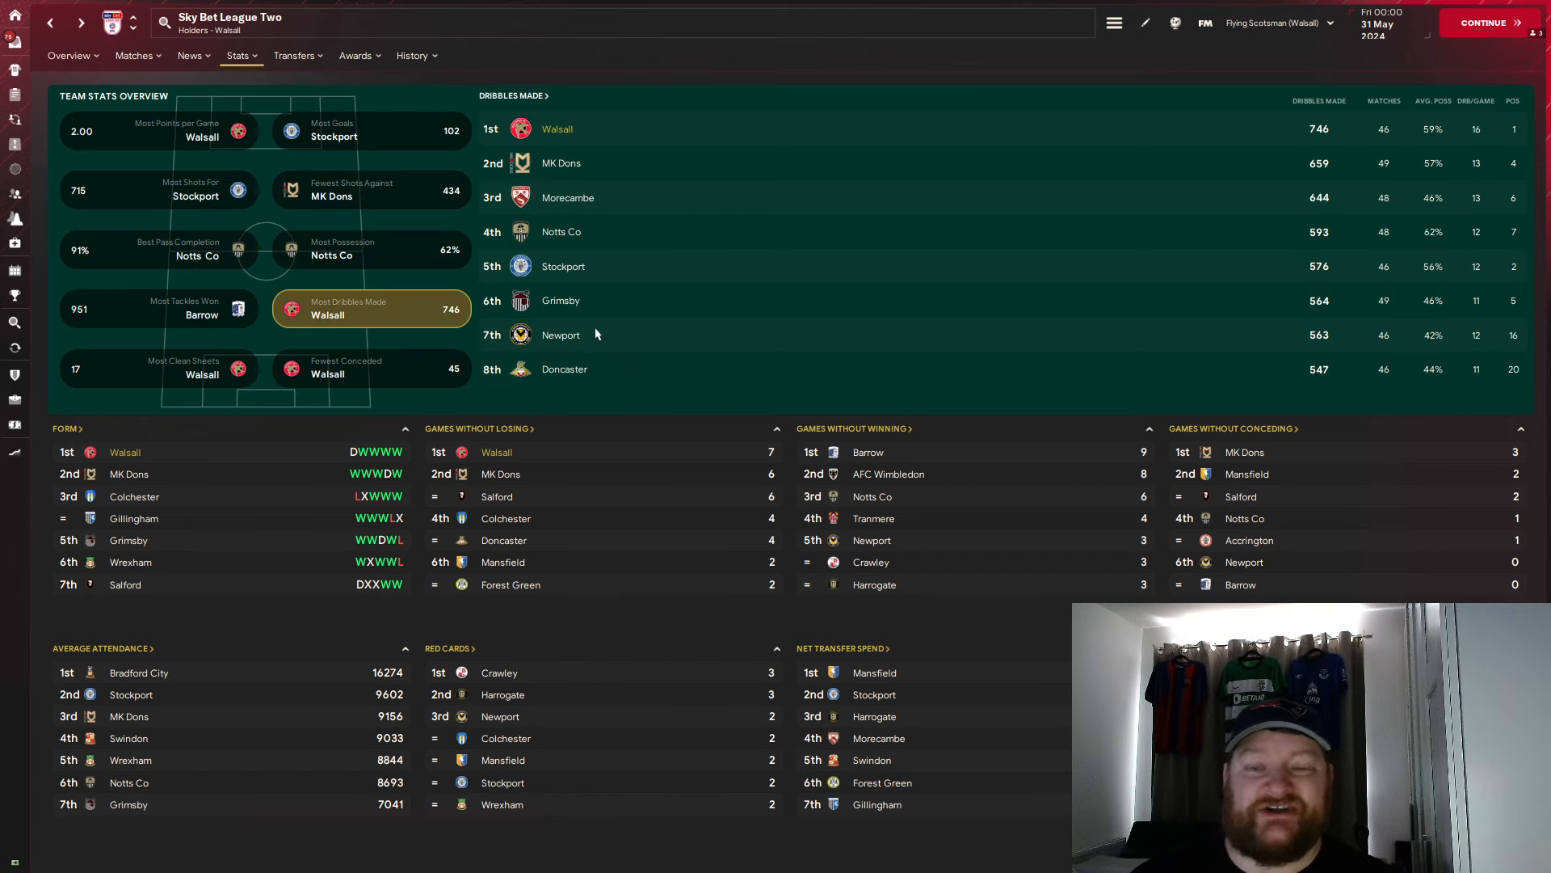
{"action": "left_click", "coordinate": [445, 372]}
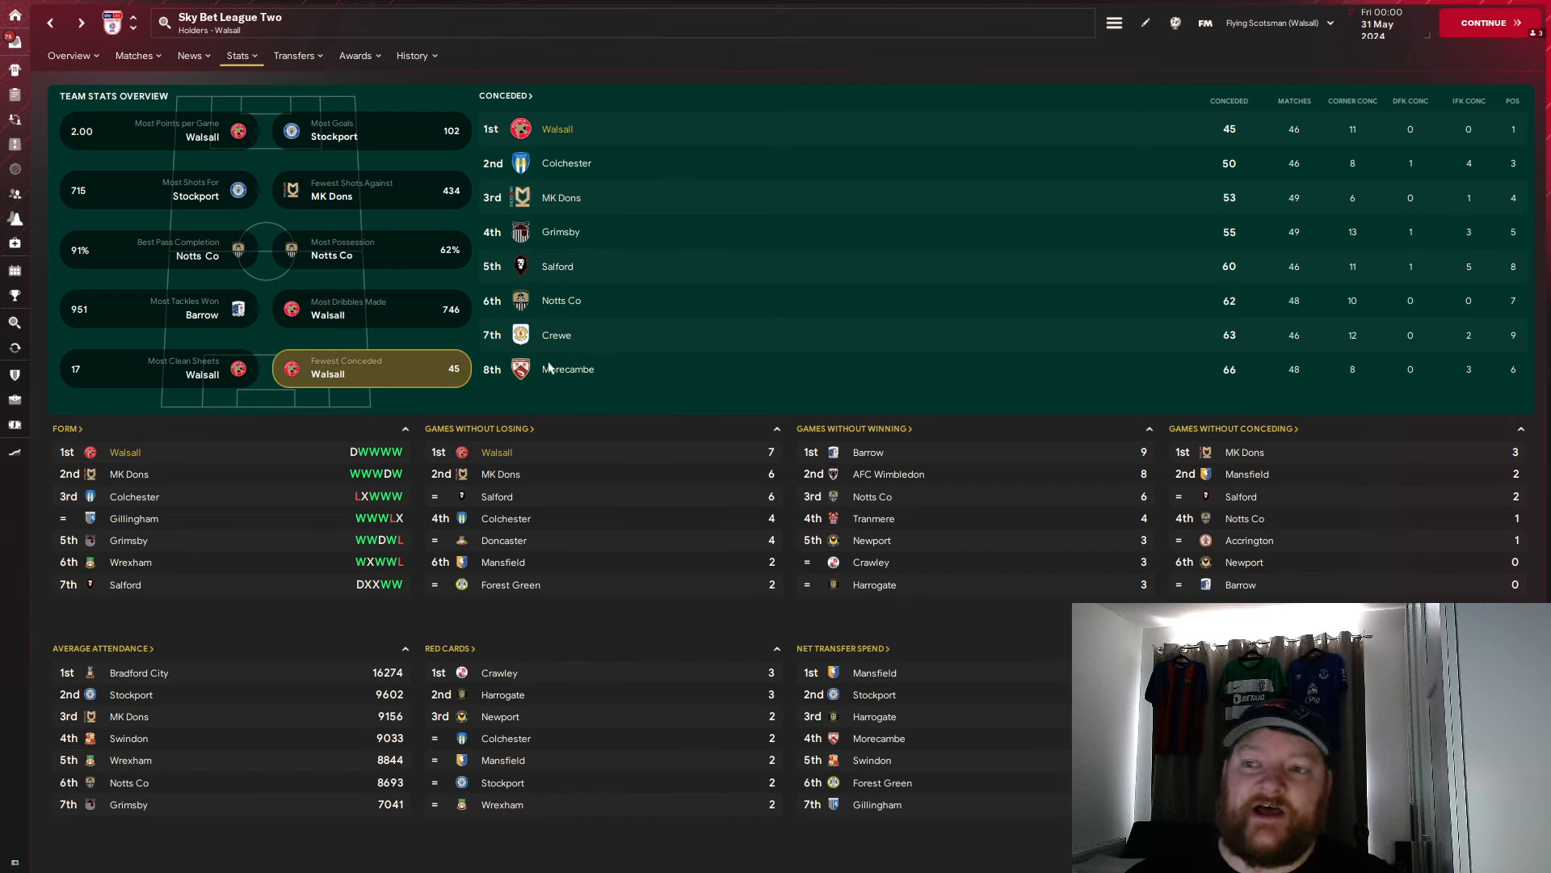
{"action": "left_click", "coordinate": [159, 371]}
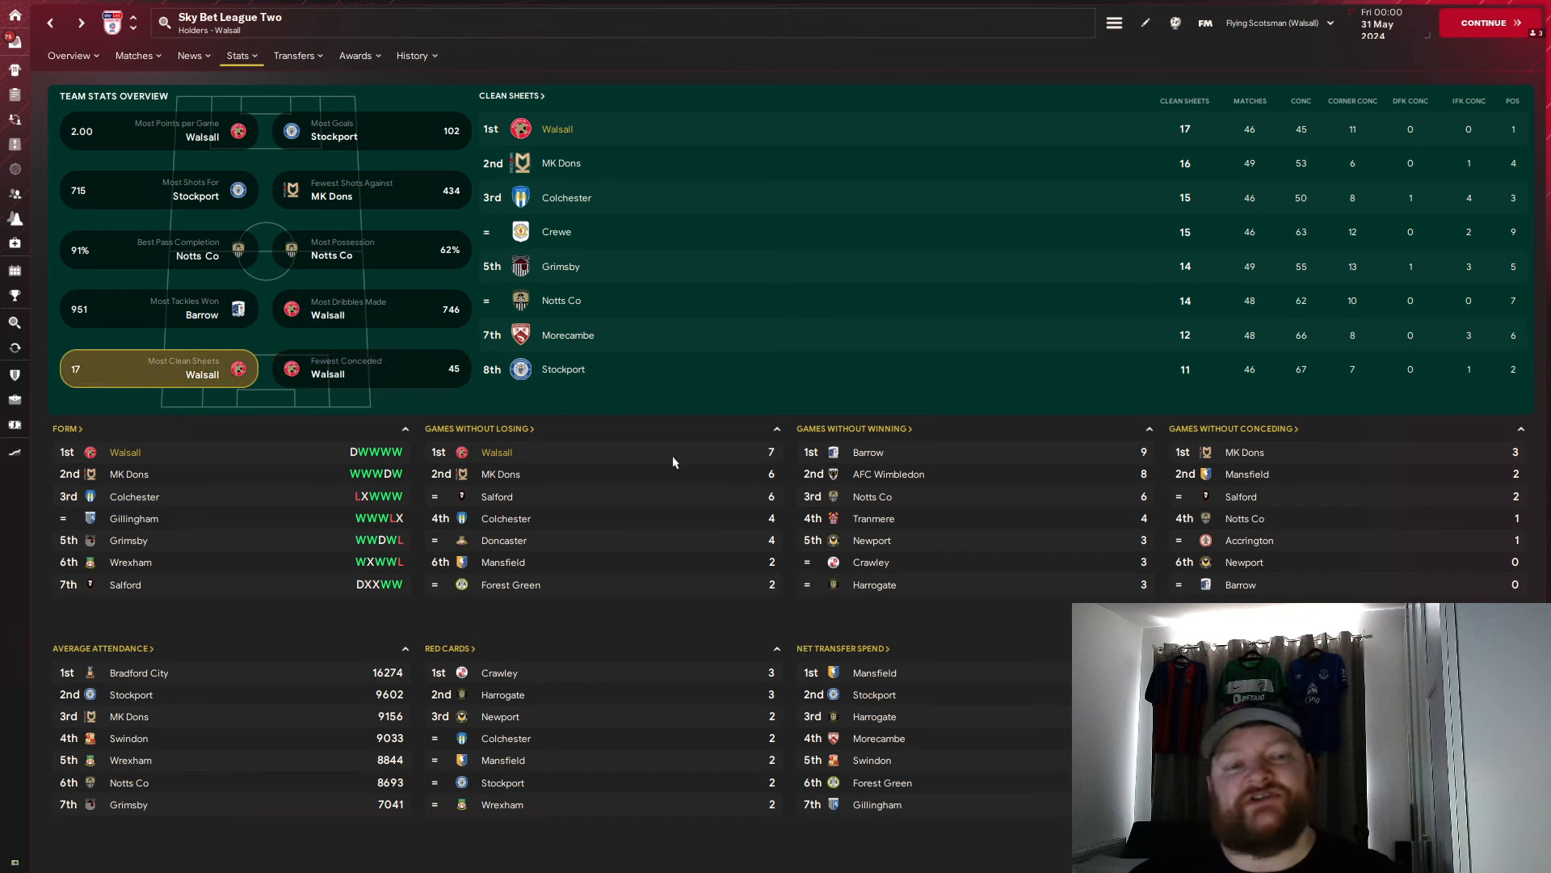
{"action": "left_click", "coordinate": [240, 55]}
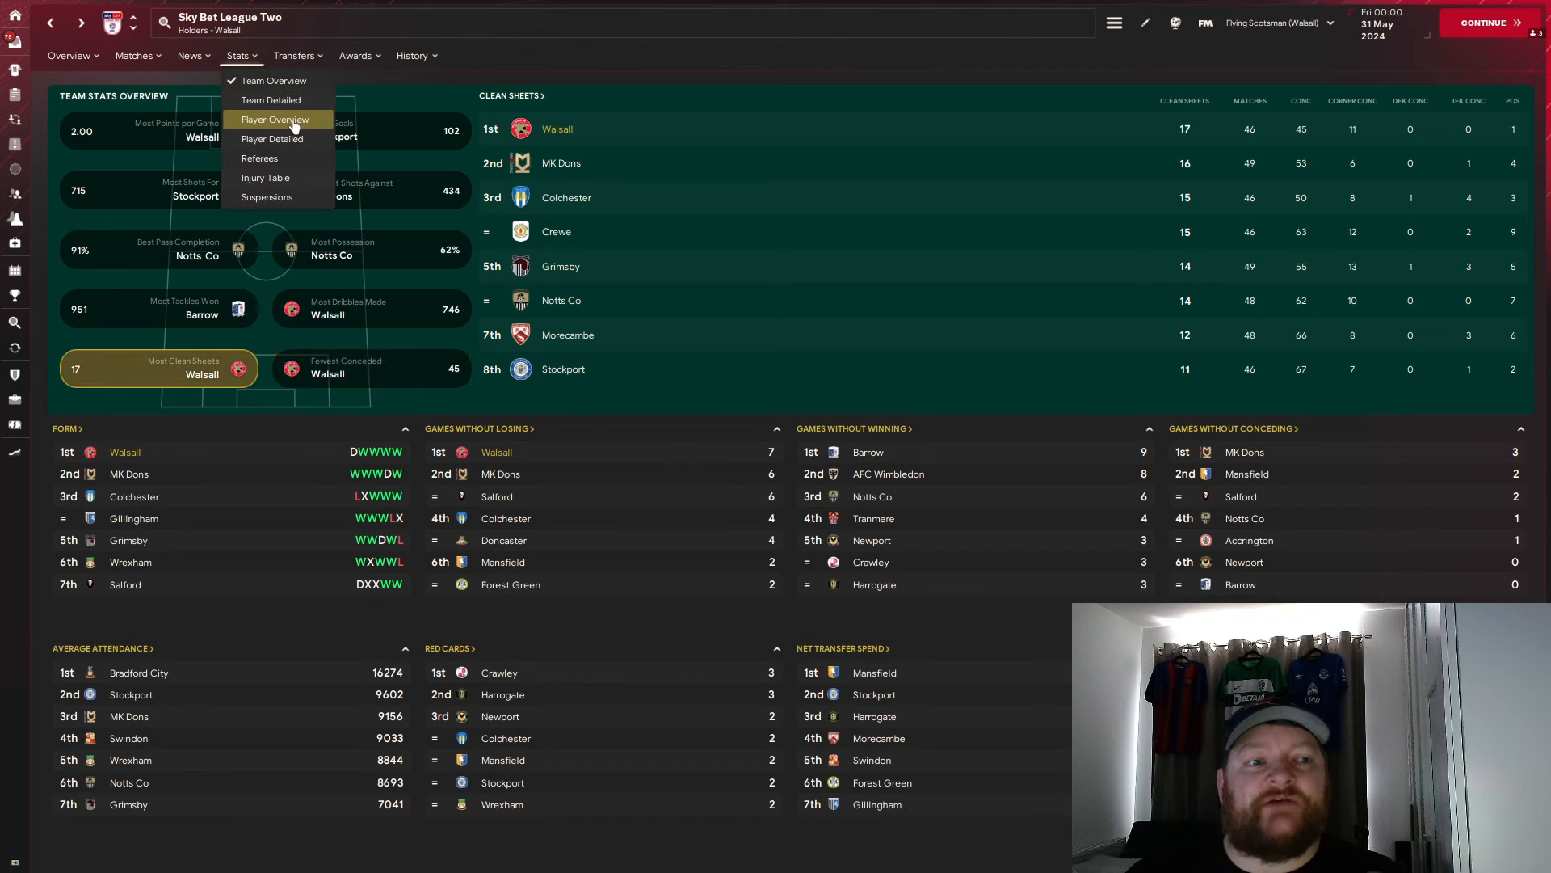
Step: Browse League Two player leaders for assists, Player of the Match, shots, key passes and pass completion
{"action": "left_click", "coordinate": [290, 122]}
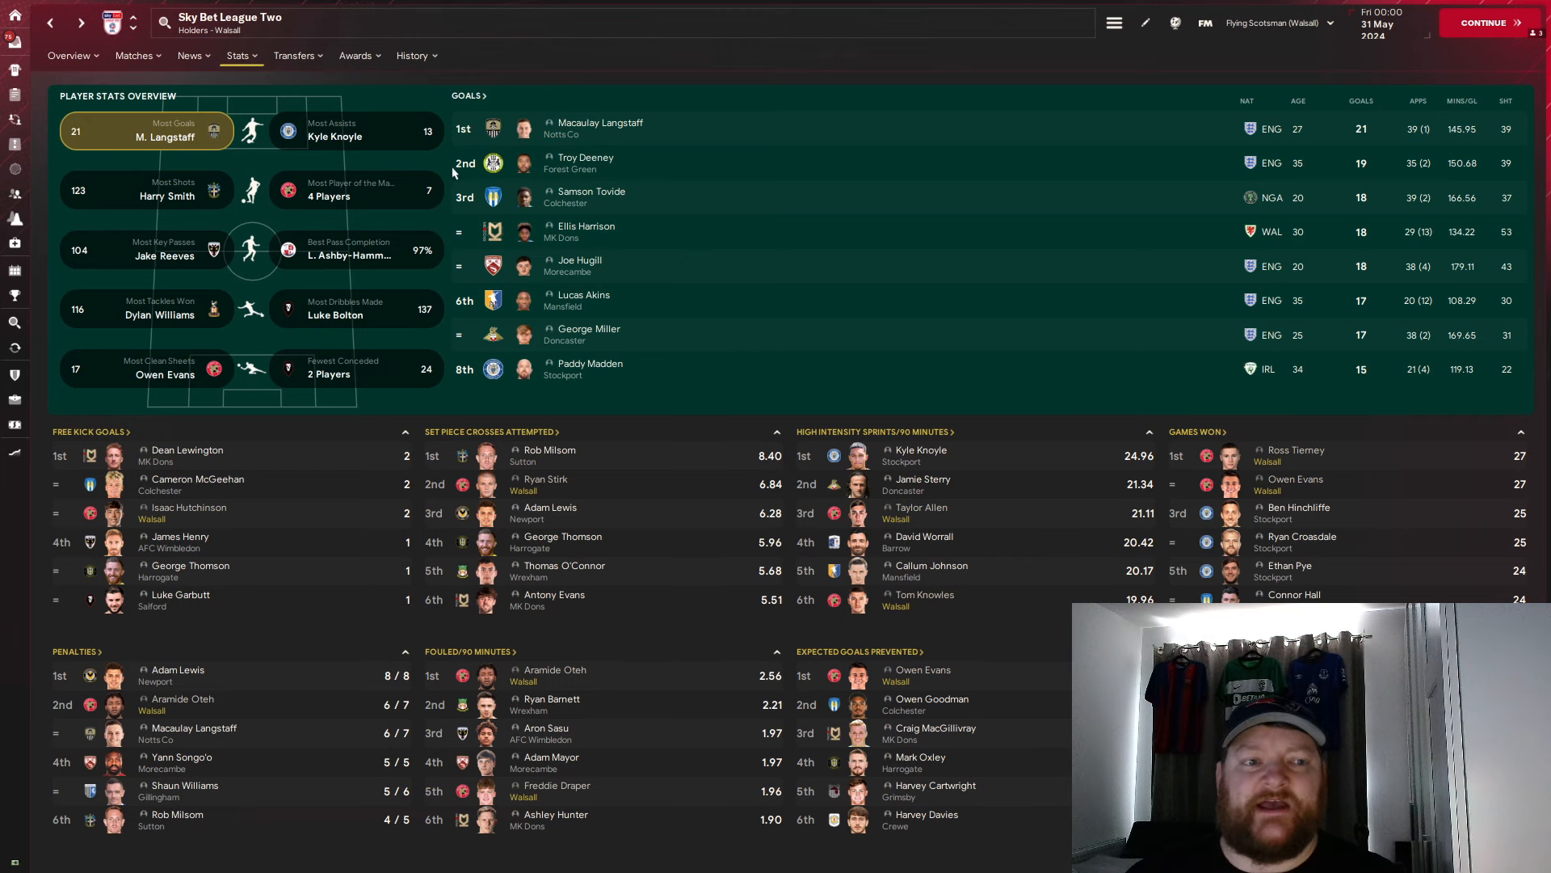
{"action": "left_click", "coordinate": [352, 131]}
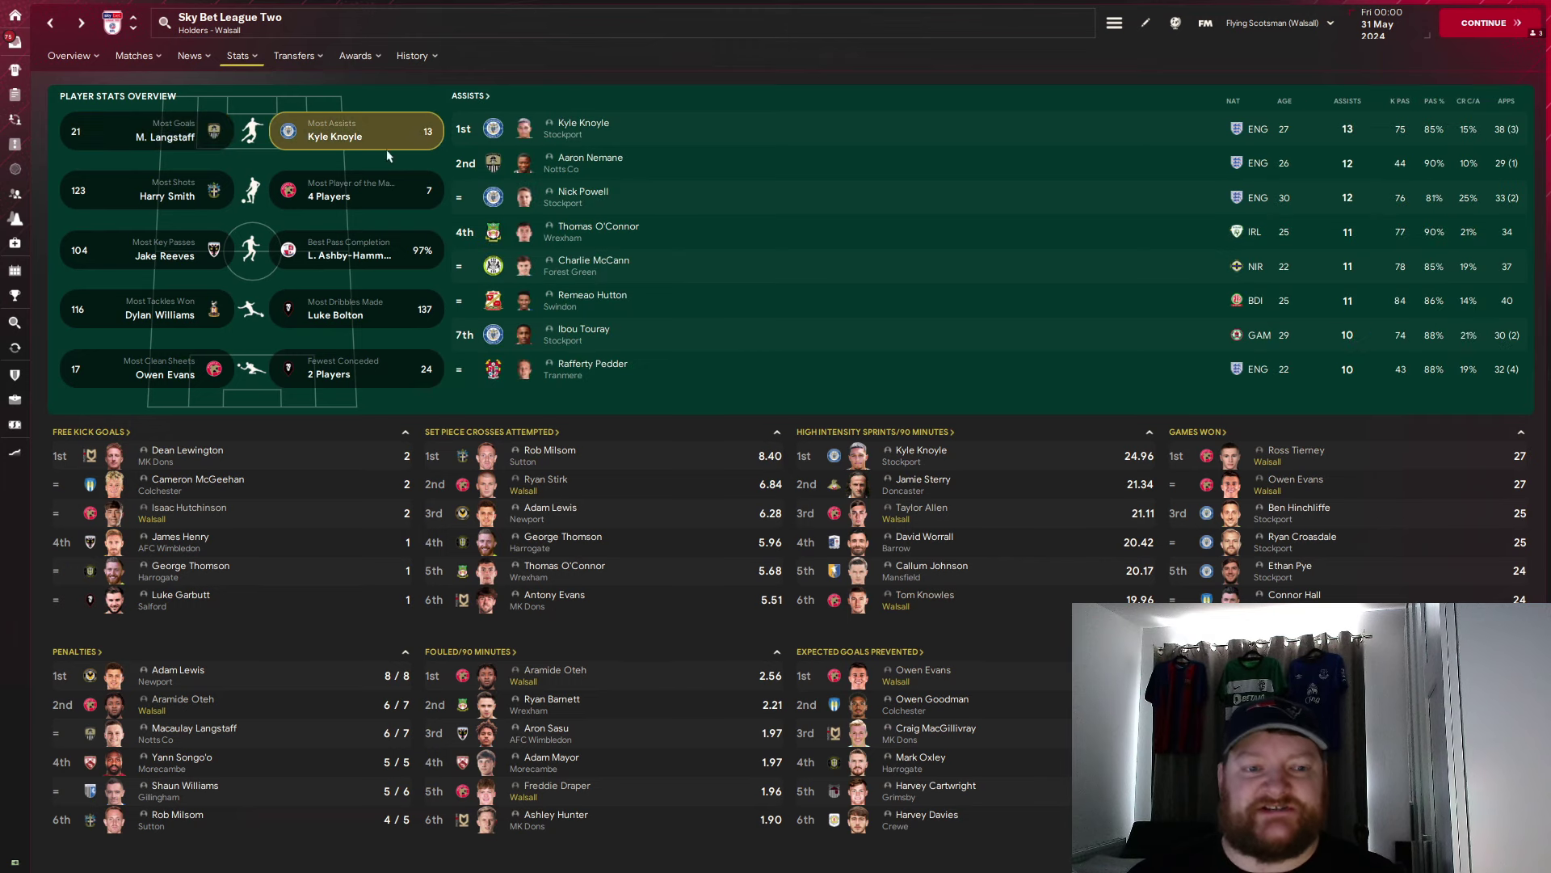
{"action": "left_click", "coordinate": [404, 206]}
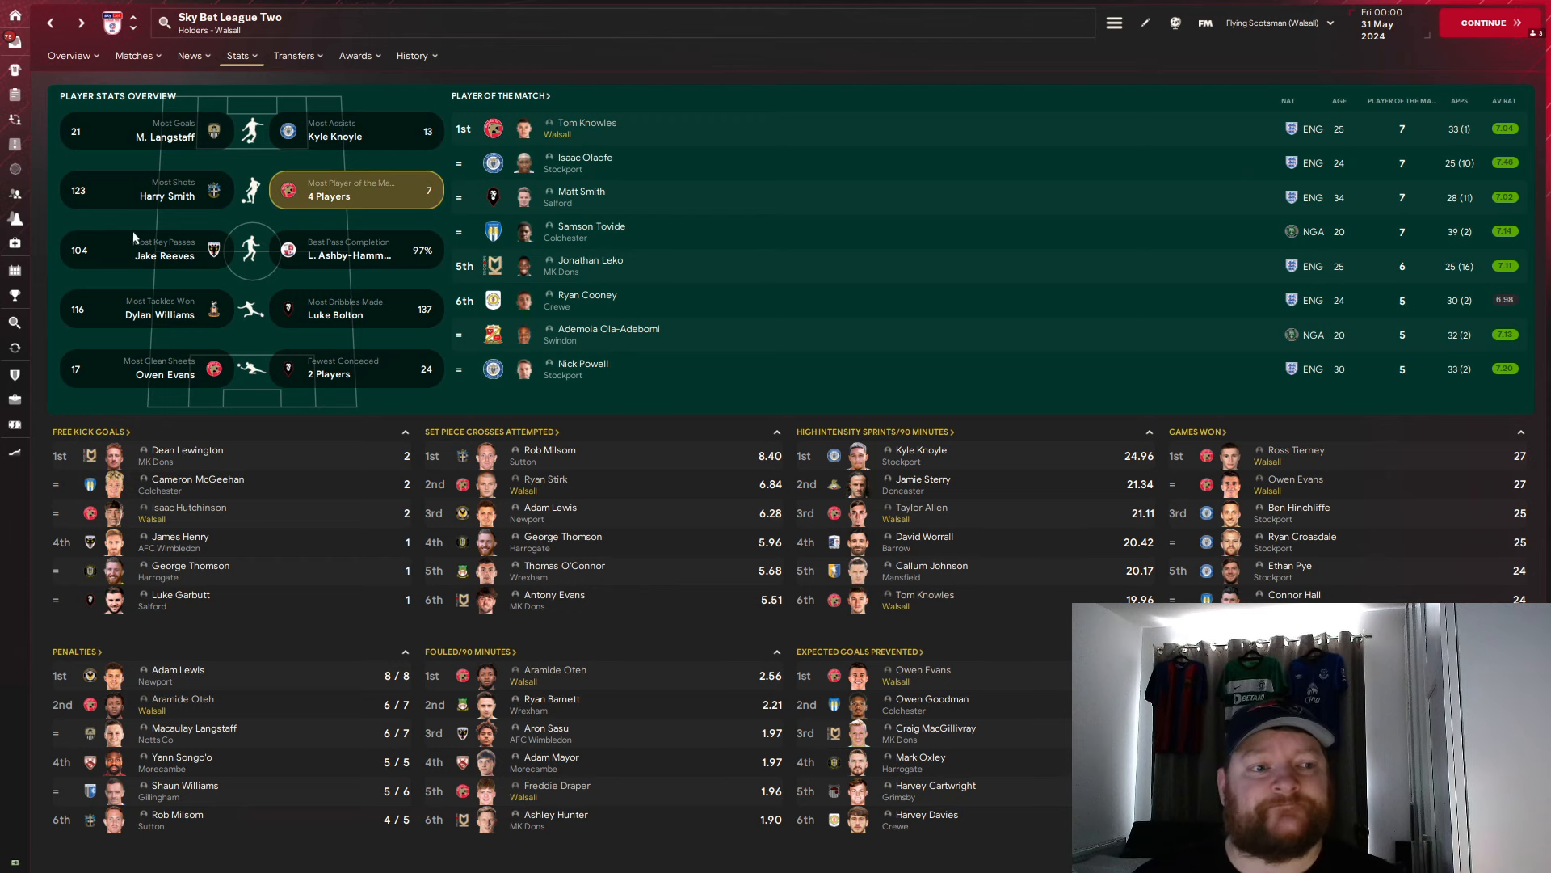
{"action": "left_click", "coordinate": [119, 200]}
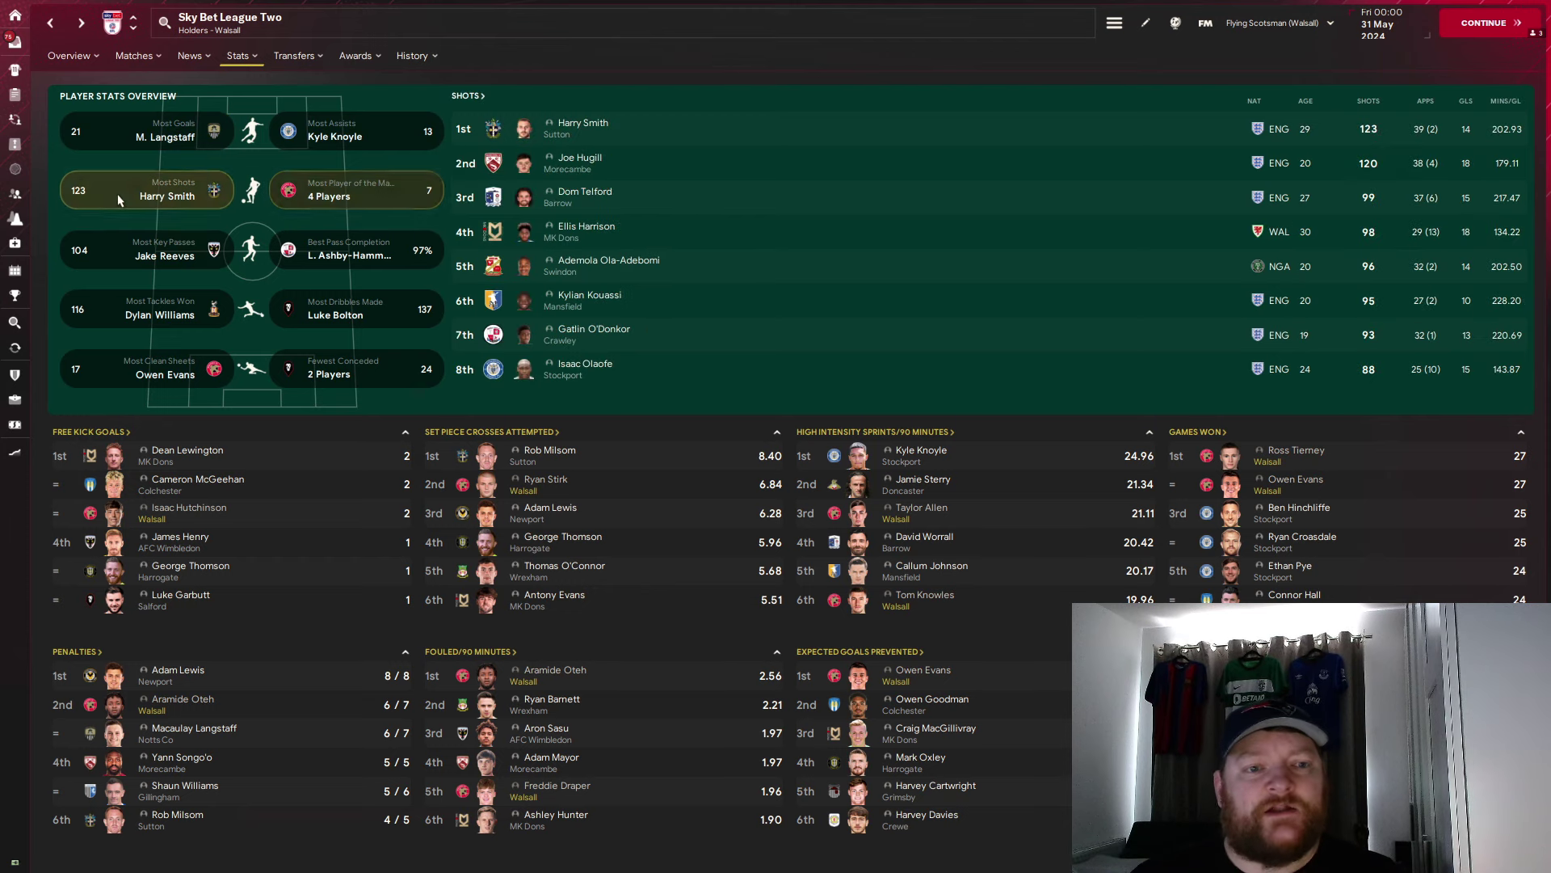
{"action": "left_click", "coordinate": [120, 258]}
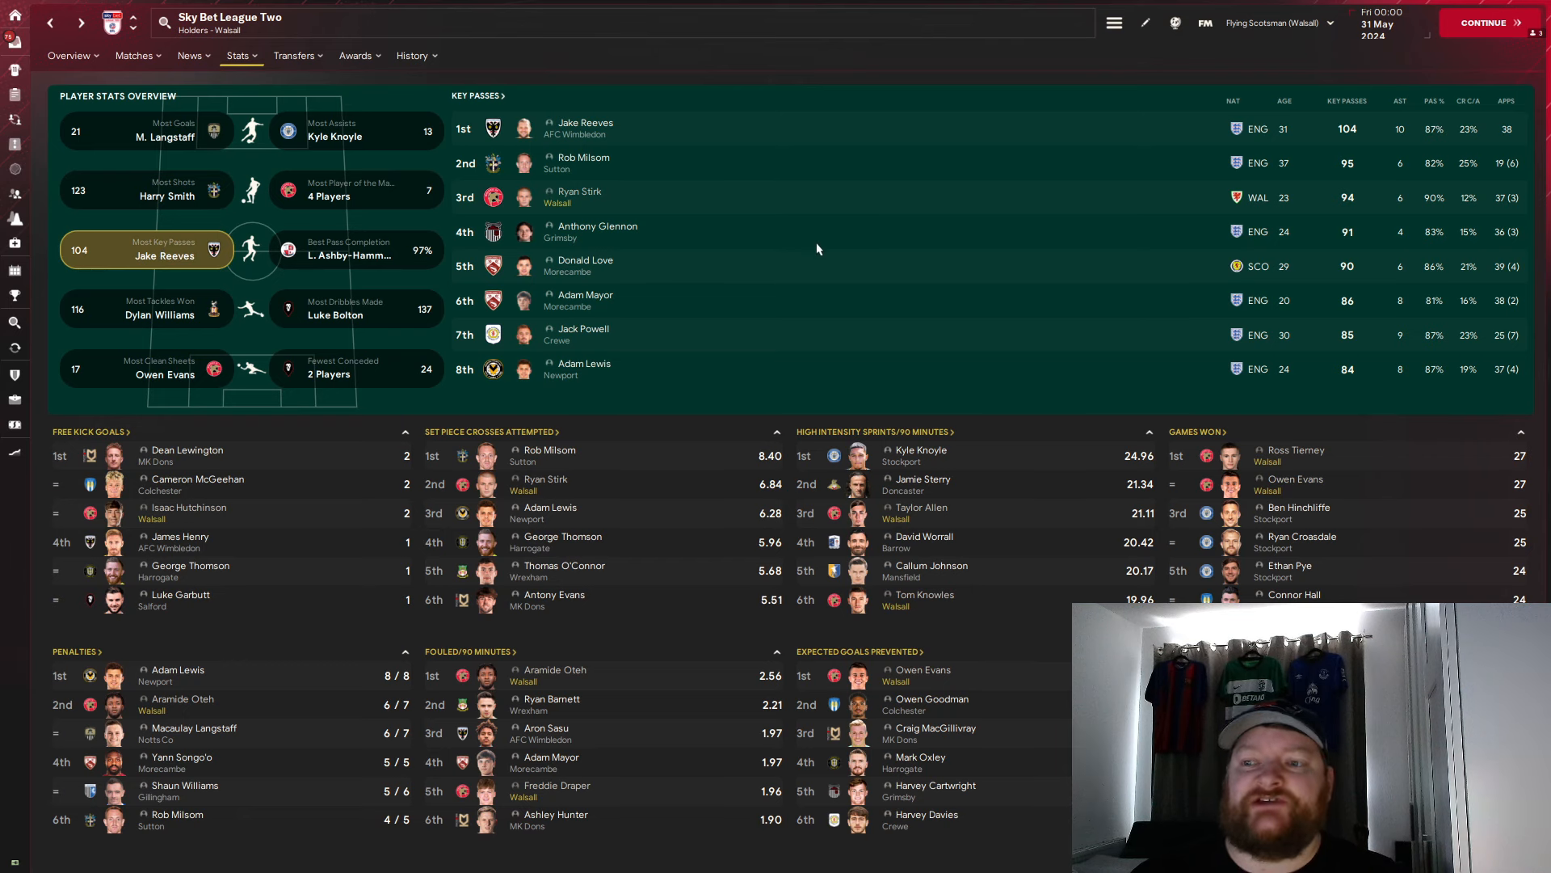
{"action": "left_click", "coordinate": [411, 257]}
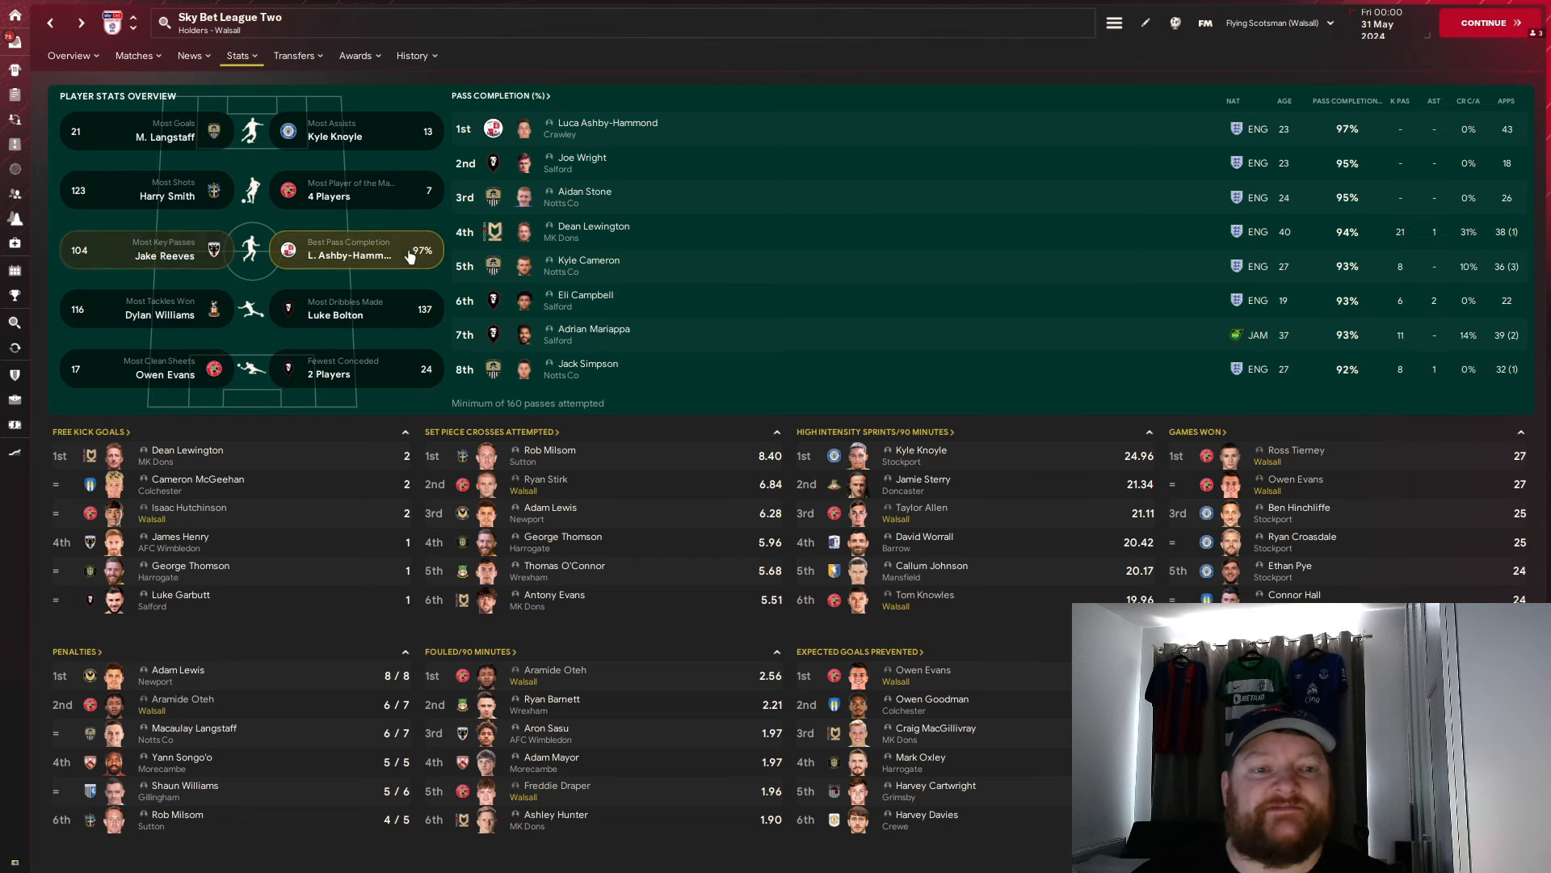
Step: Check dribbles, tackles, clean sheets and goals-conceded leaders, then show Walsall's squad list
{"action": "left_click", "coordinate": [423, 313]}
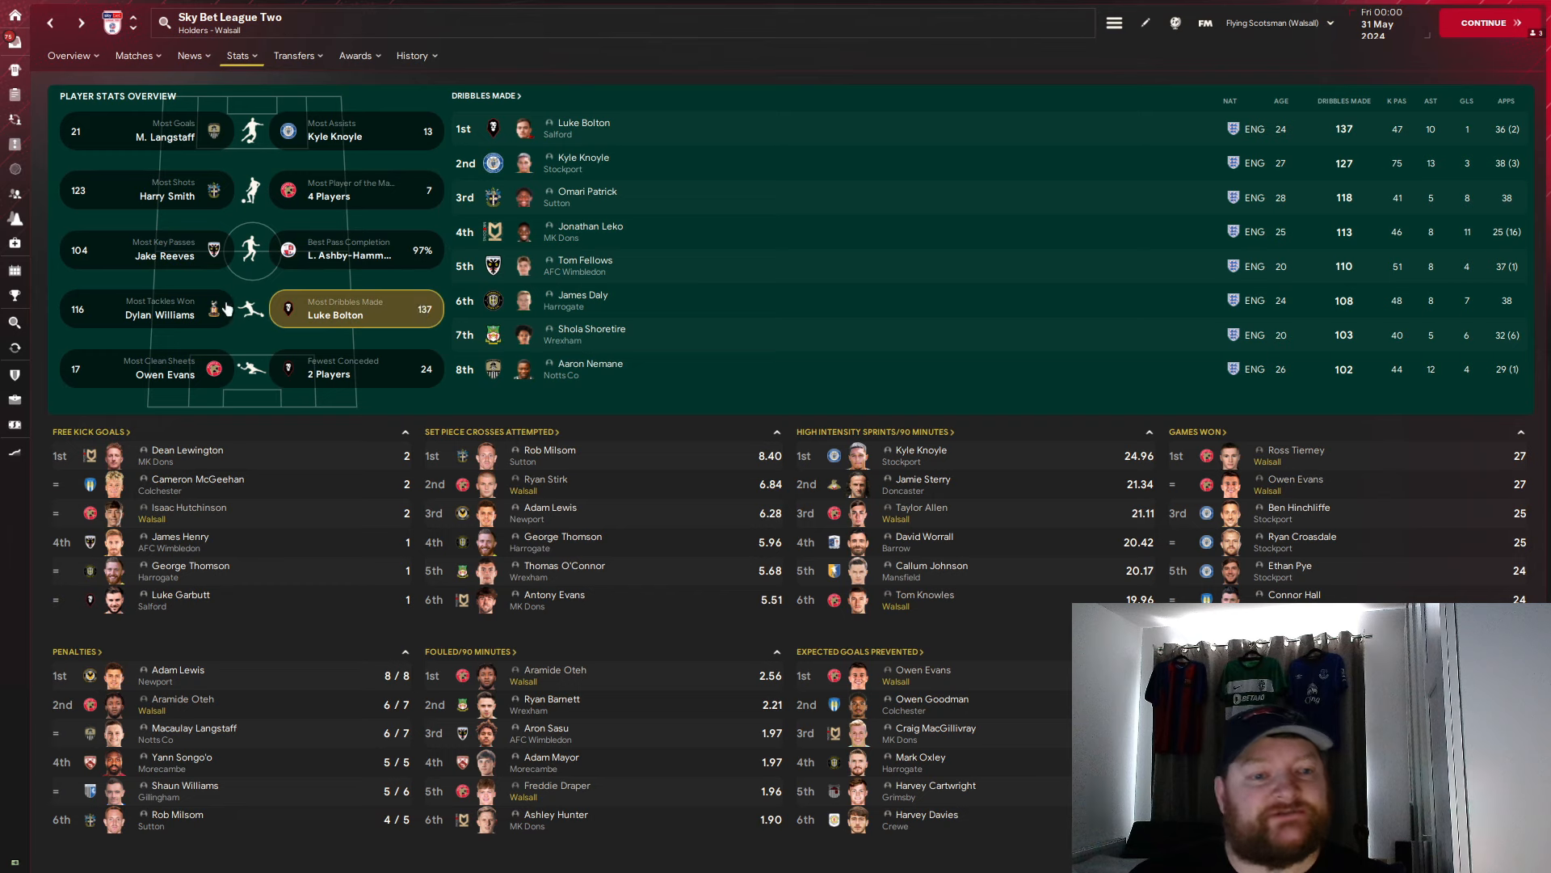
{"action": "left_click", "coordinate": [104, 314]}
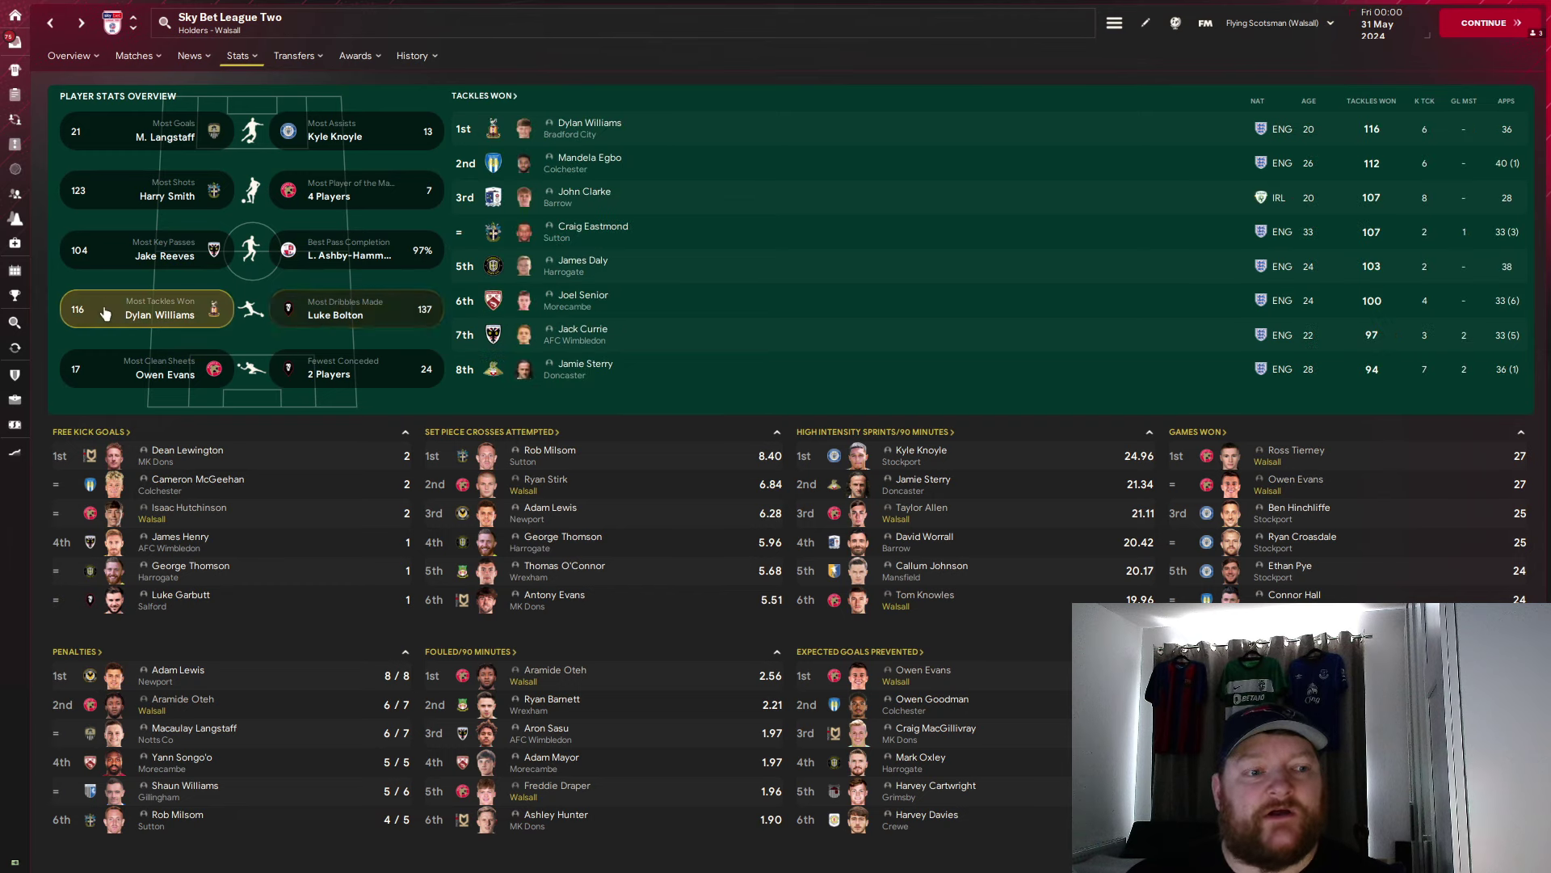
{"action": "left_click", "coordinate": [124, 371]}
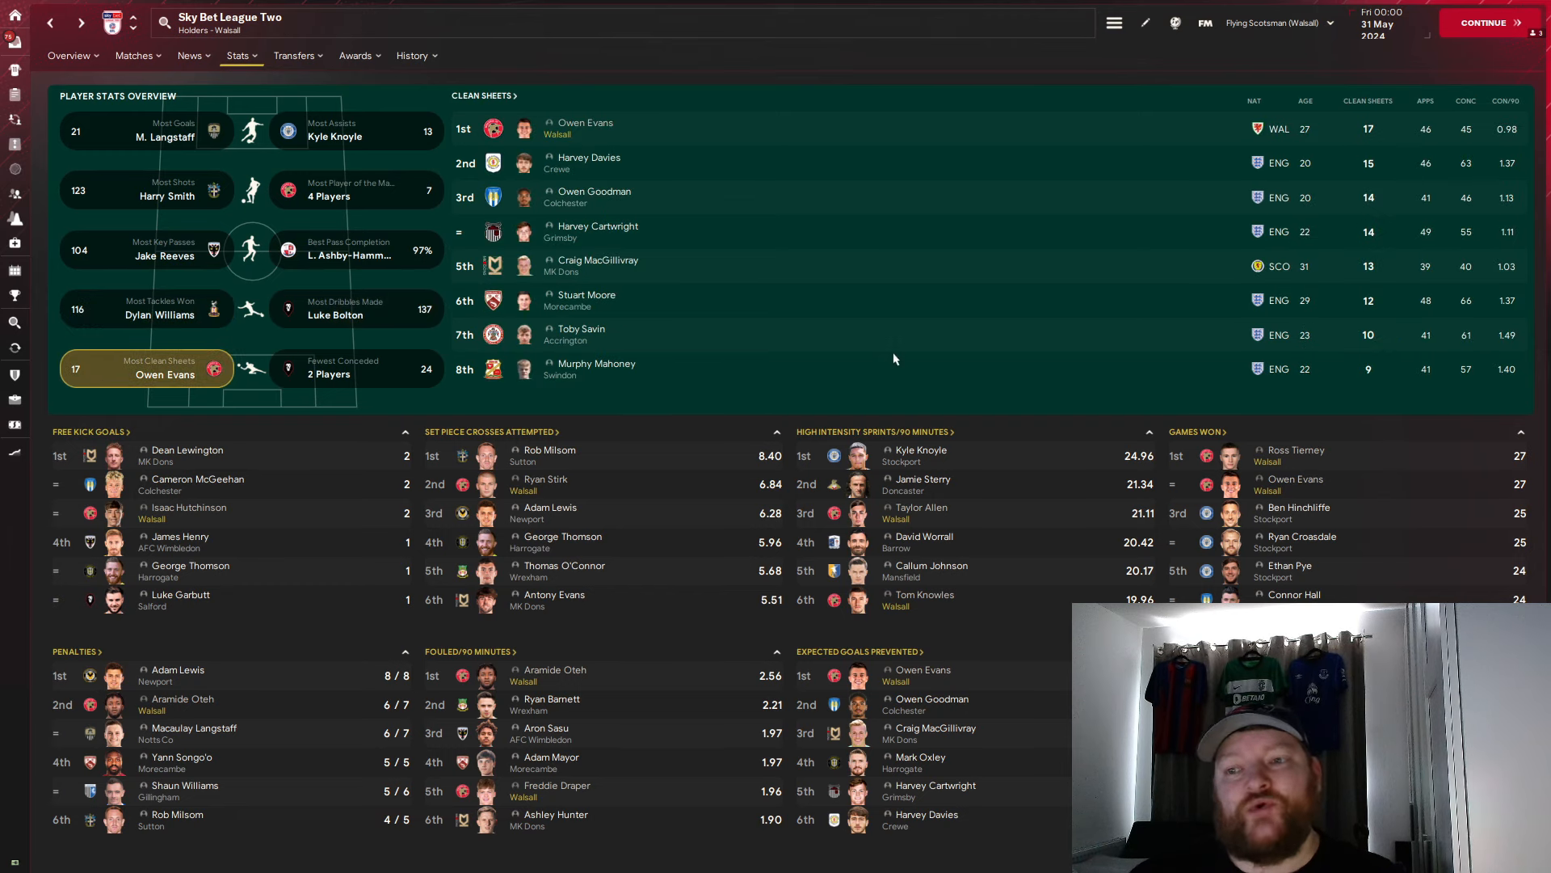
{"action": "left_click", "coordinate": [403, 378]}
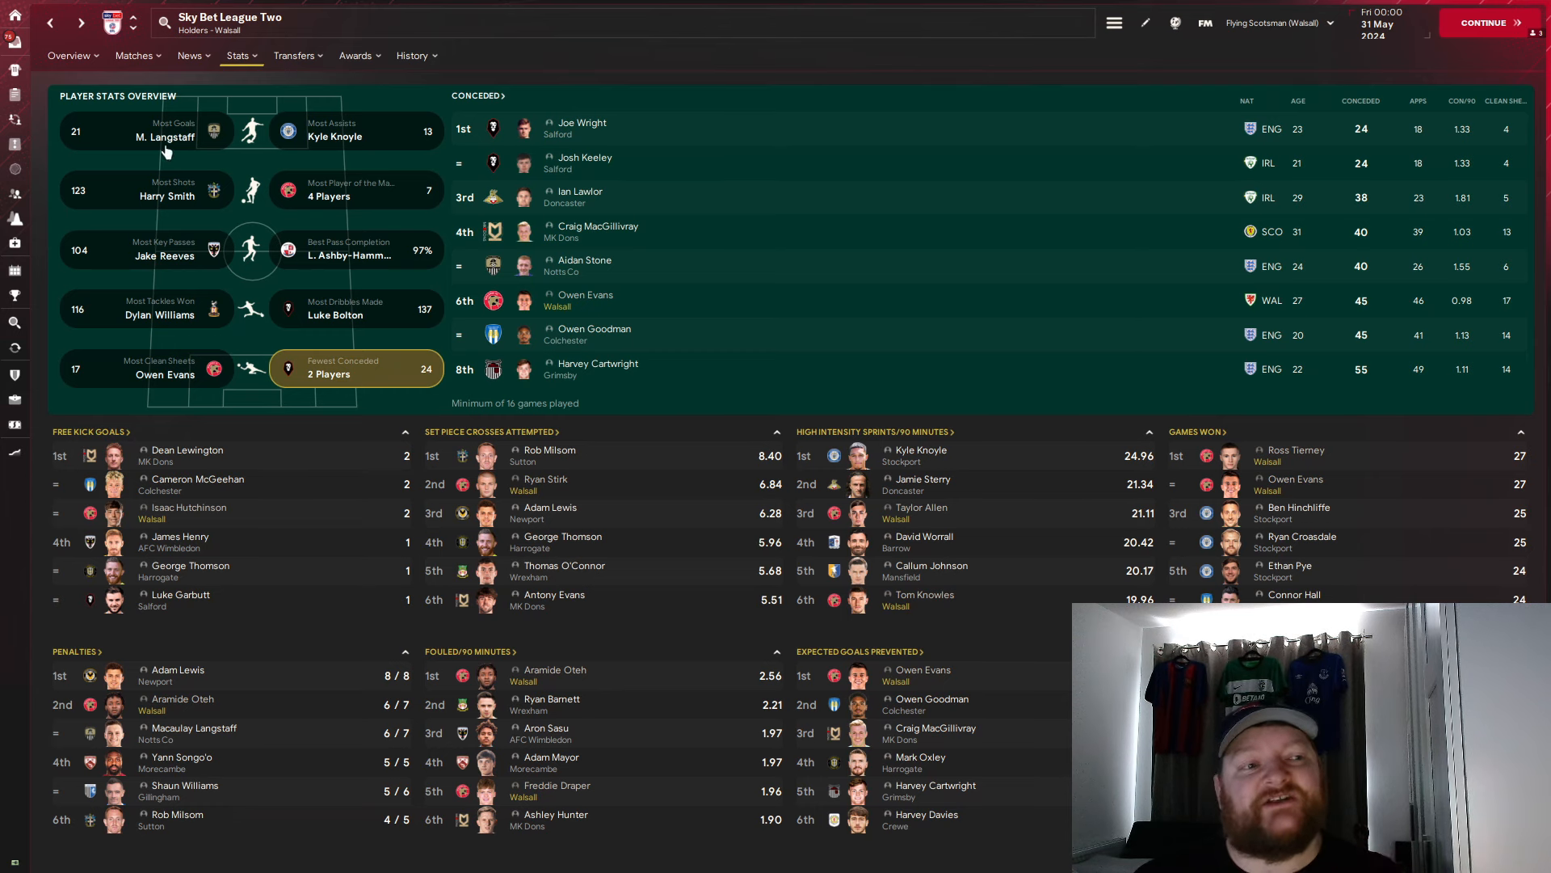
{"action": "left_click", "coordinate": [15, 69]}
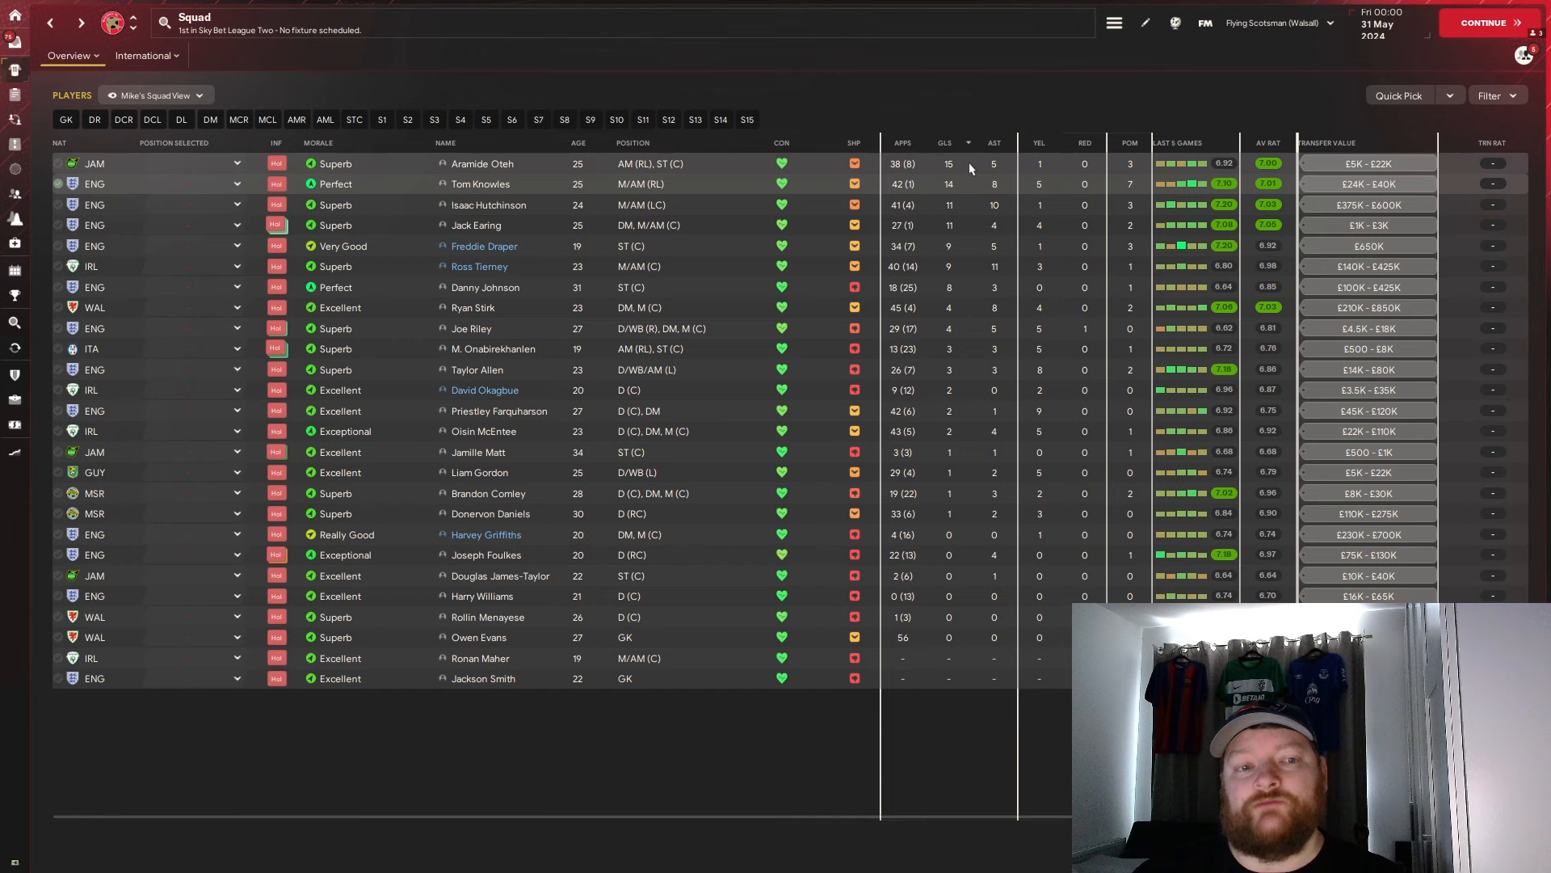
Step: Sort the Walsall squad by assists so Ross Tierney's 11 tops the list
{"action": "left_click", "coordinate": [994, 142]}
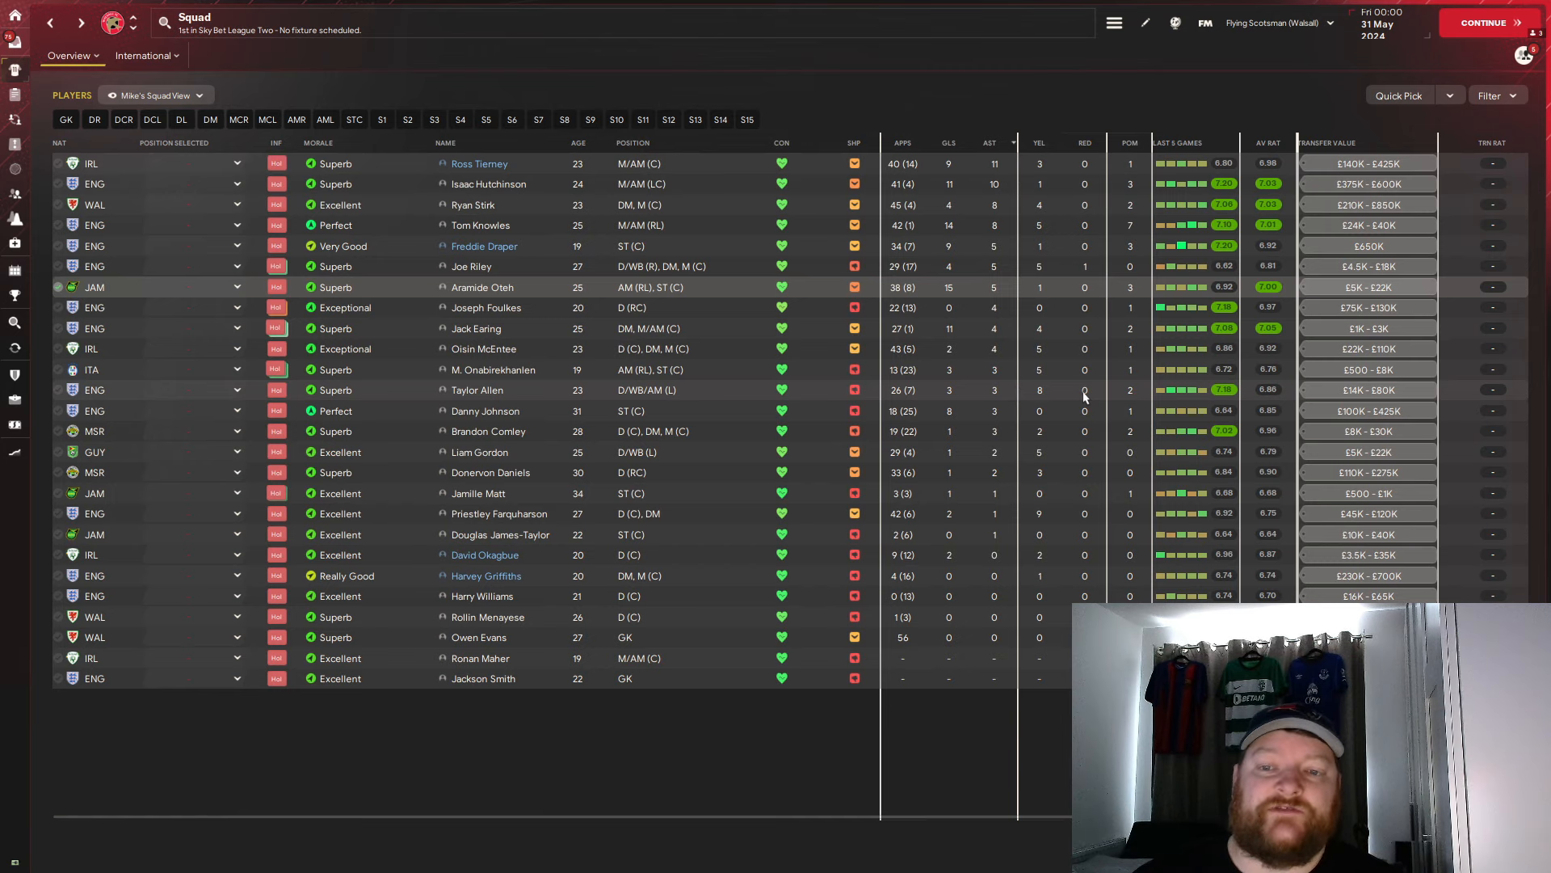
Step: View Walsall's Data Hub performance radar, then the team analytics xG table (71.0 xG vs 86 goals)
{"action": "left_click", "coordinate": [16, 169]}
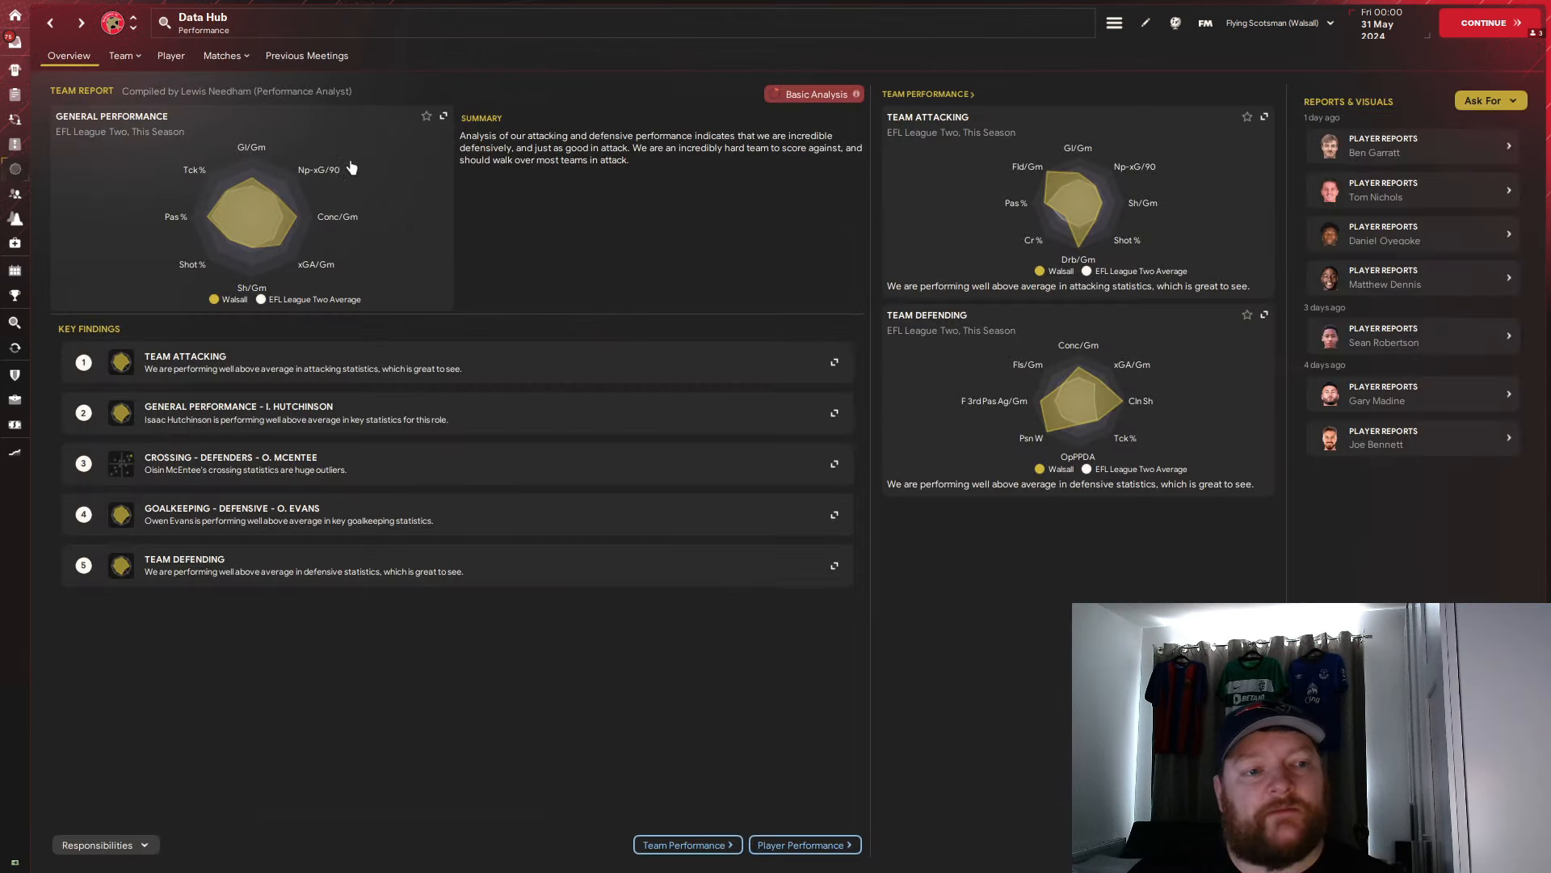
{"action": "left_click", "coordinate": [443, 116]}
{"action": "mouse_move", "coordinate": [844, 379]}
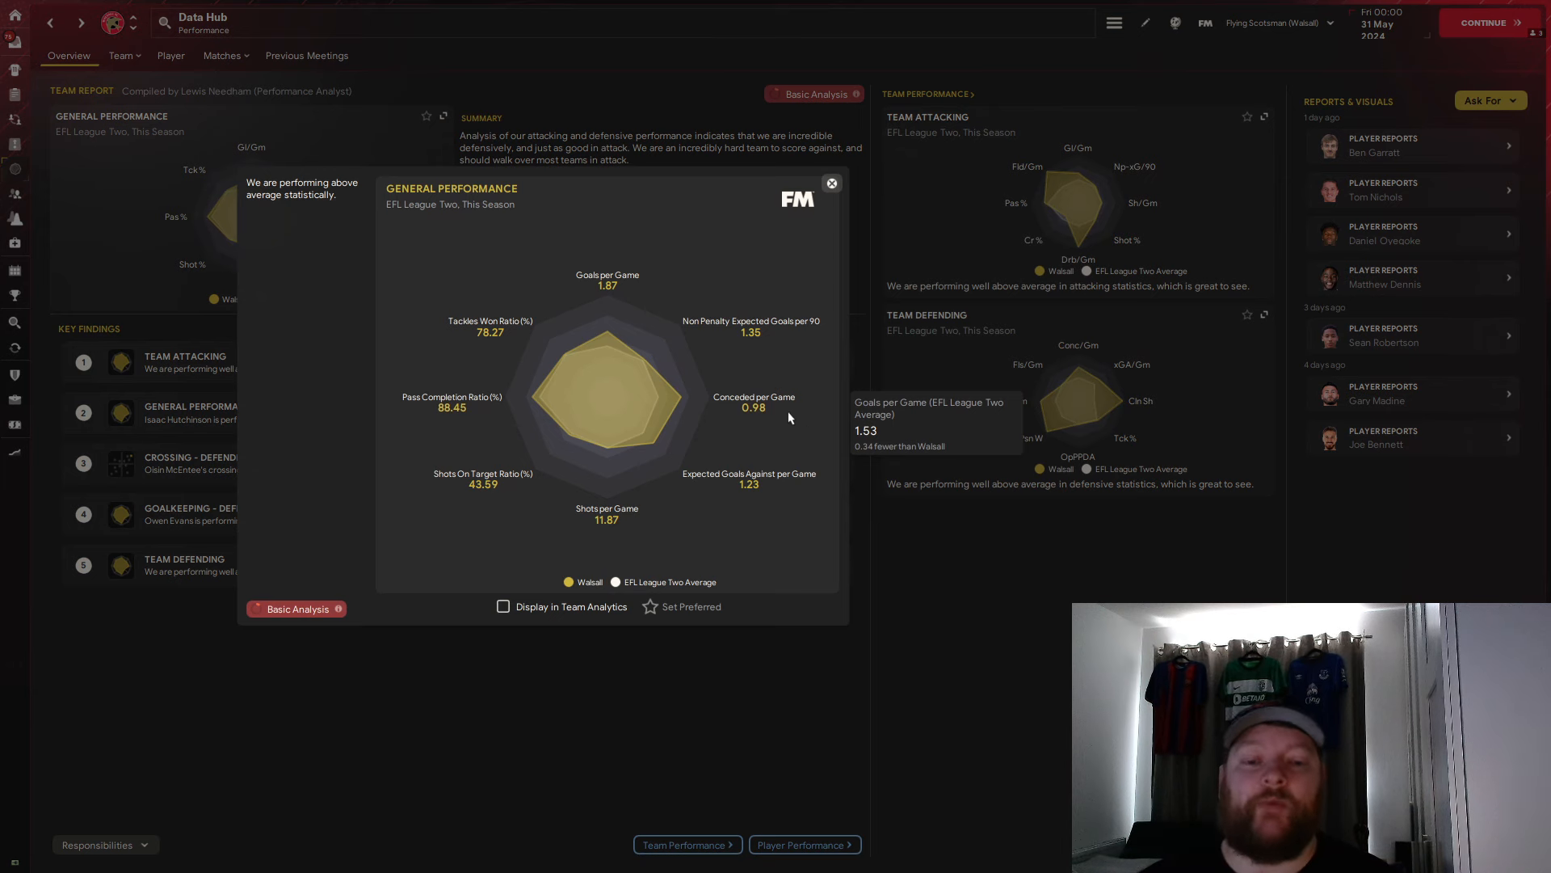
{"action": "left_click", "coordinate": [831, 184]}
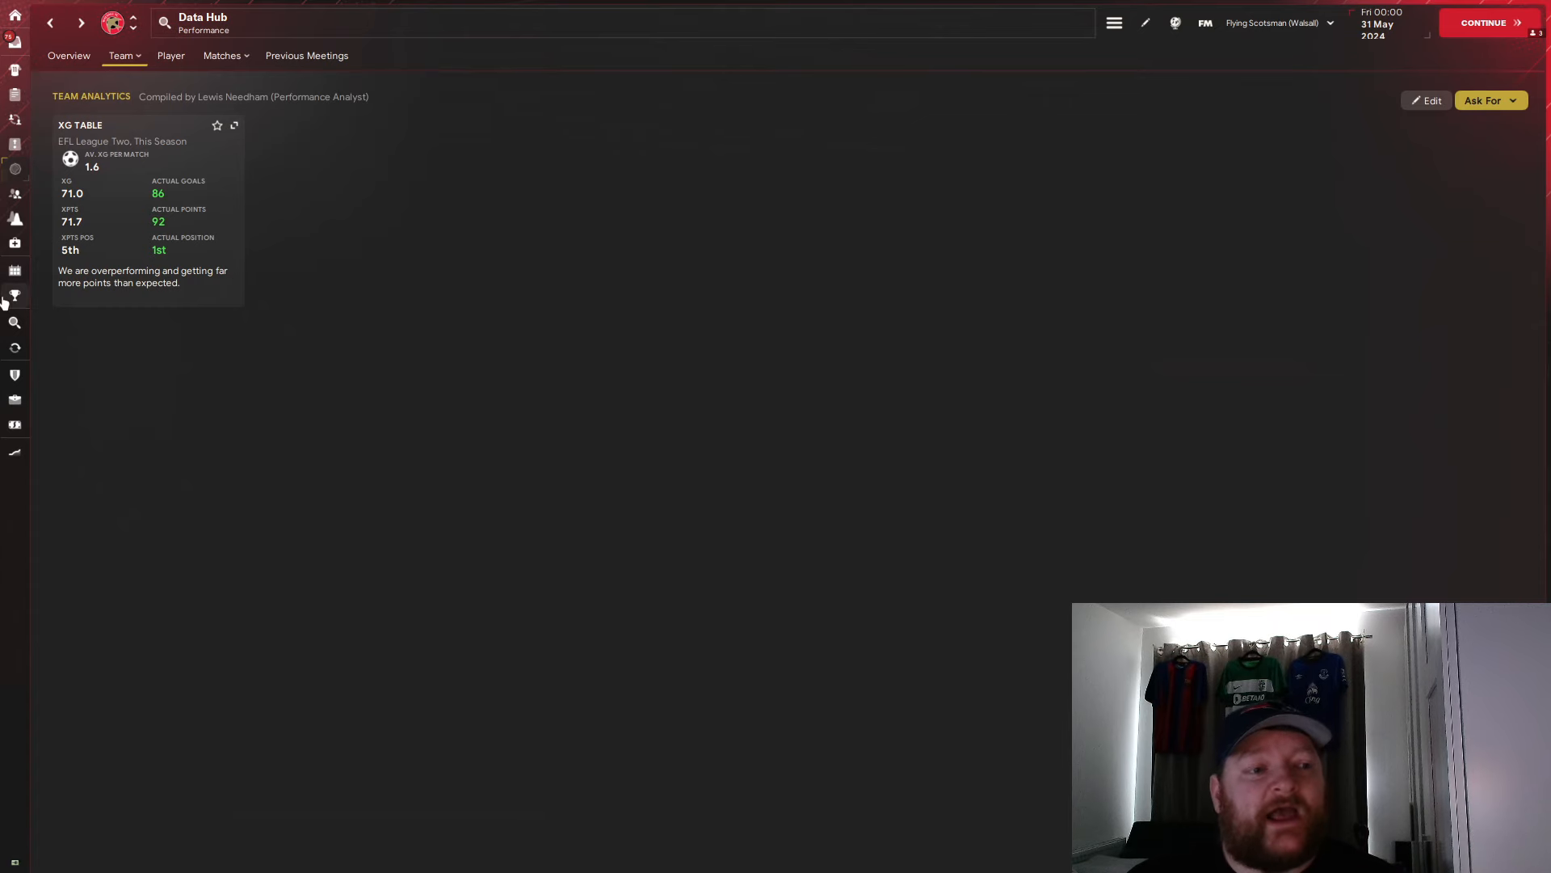
Step: Go to the manager home page showing Girona 4th in LaLiga on 77 points
{"action": "left_click", "coordinate": [17, 42]}
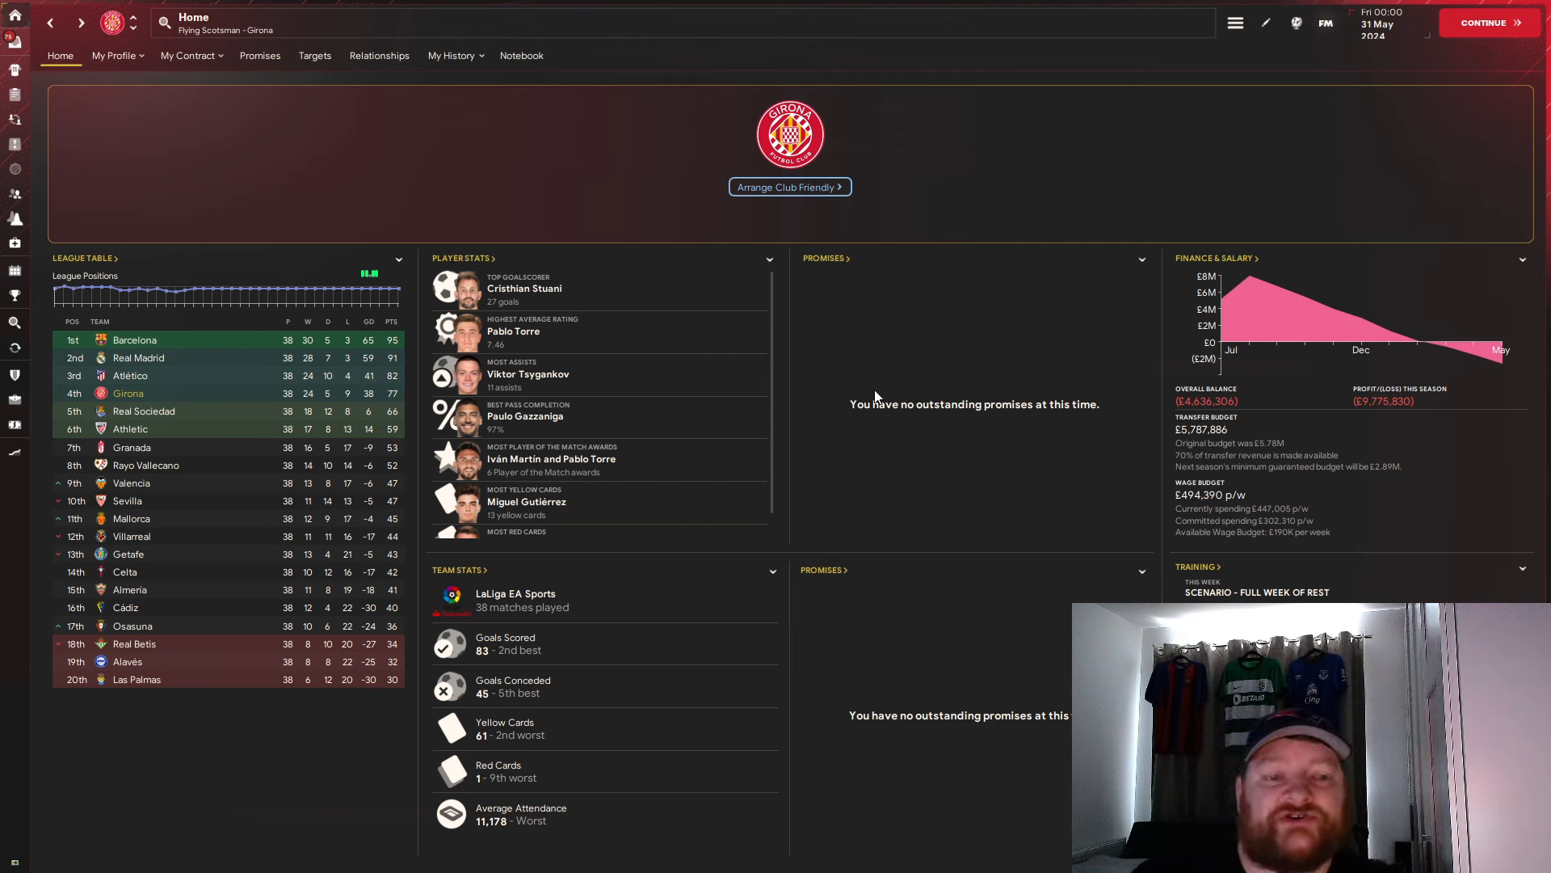
{"action": "left_click", "coordinate": [551, 291]}
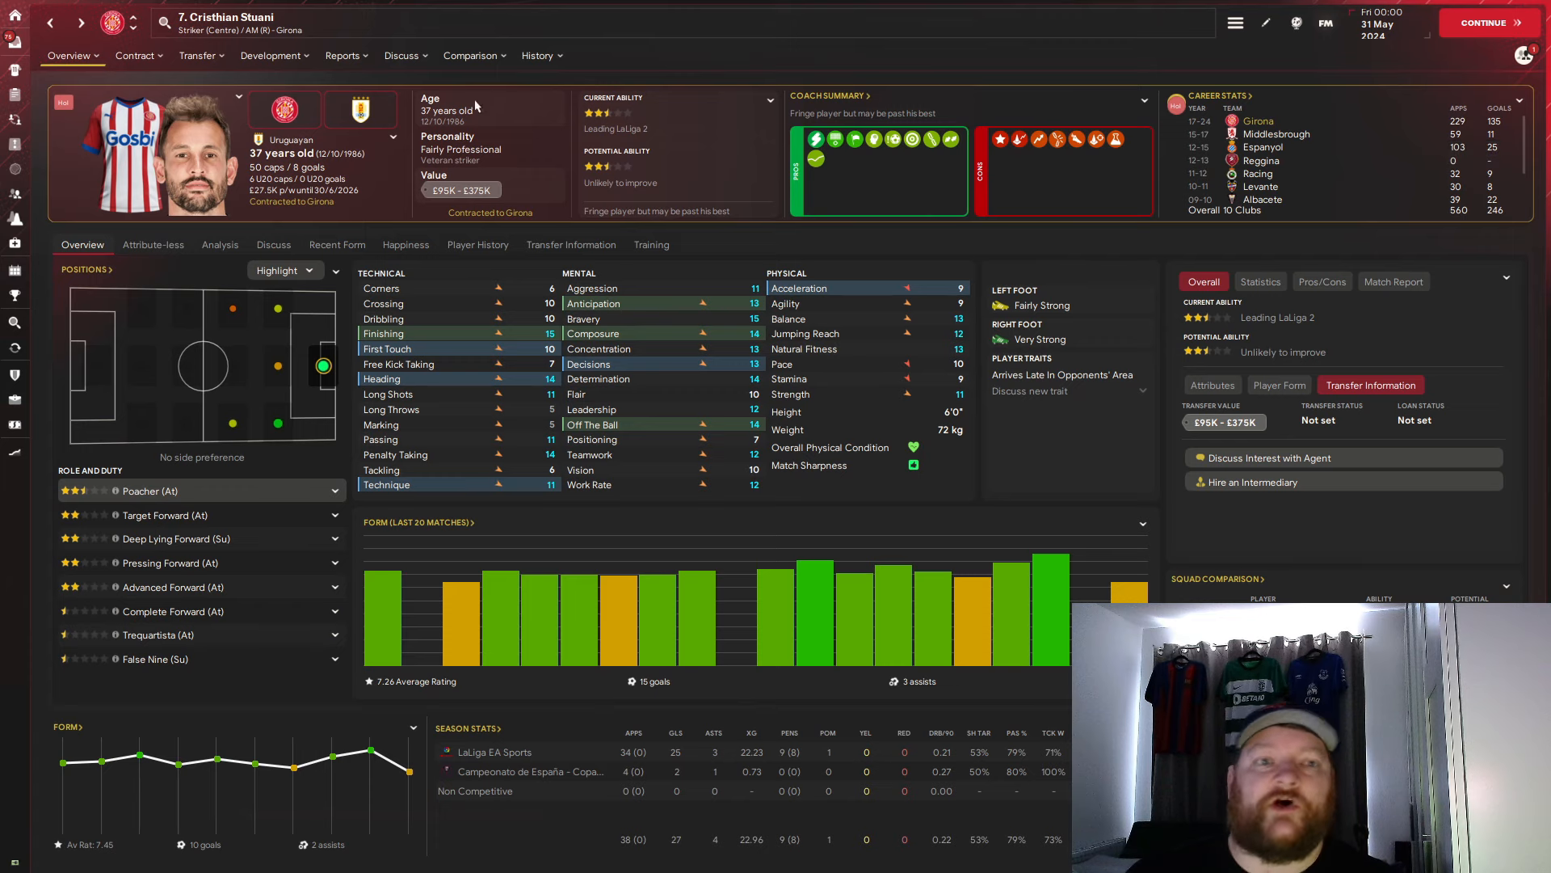
{"action": "left_click", "coordinate": [51, 23]}
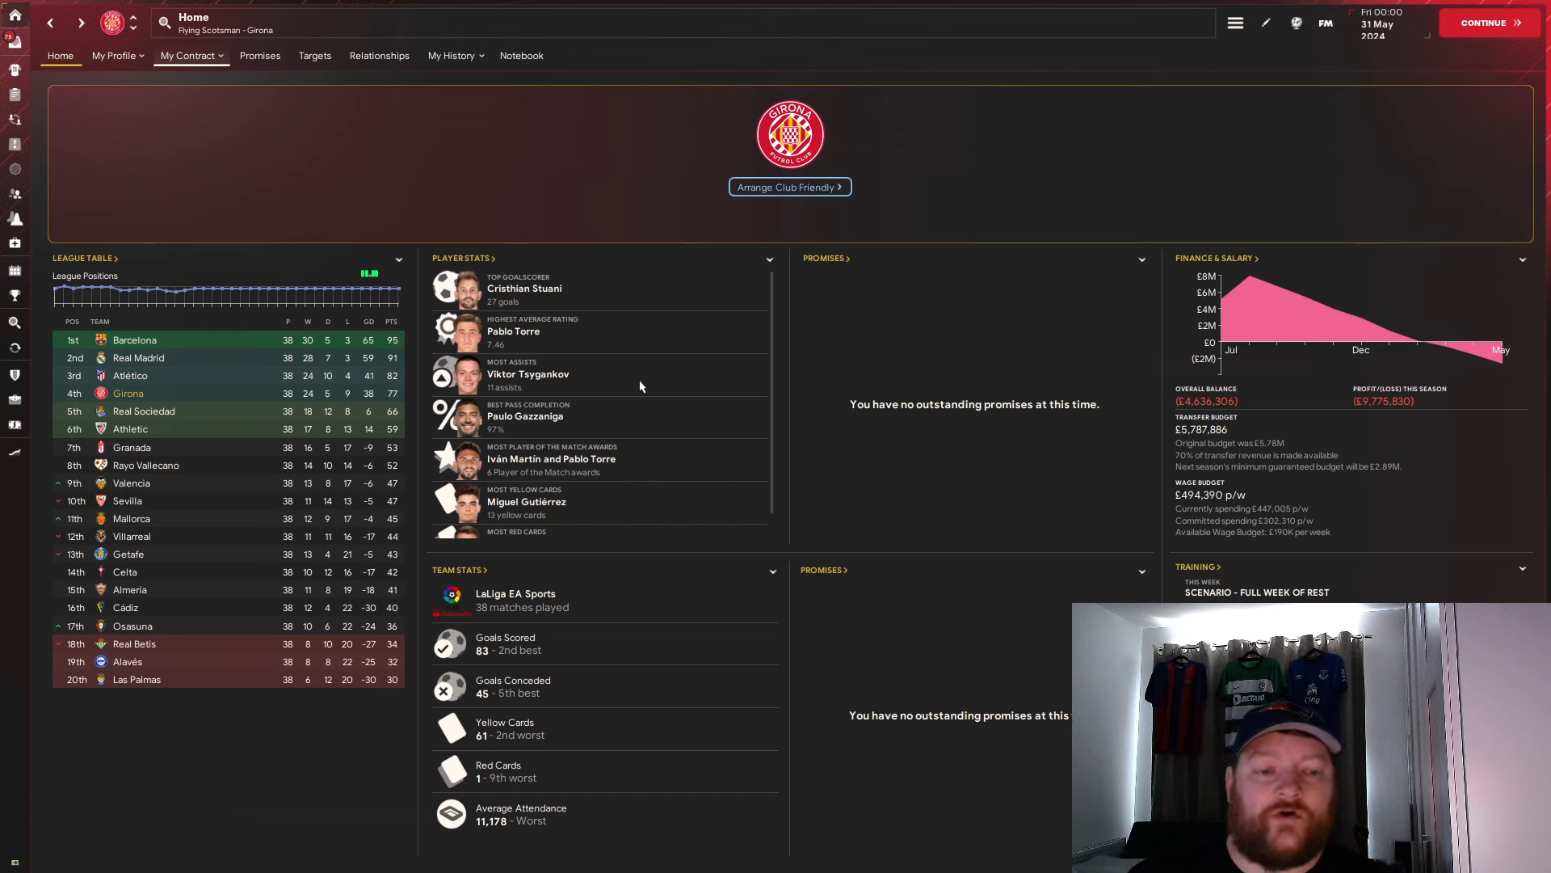
{"action": "scroll", "coordinate": [639, 386], "scroll_direction": "down", "scroll_amount": 1}
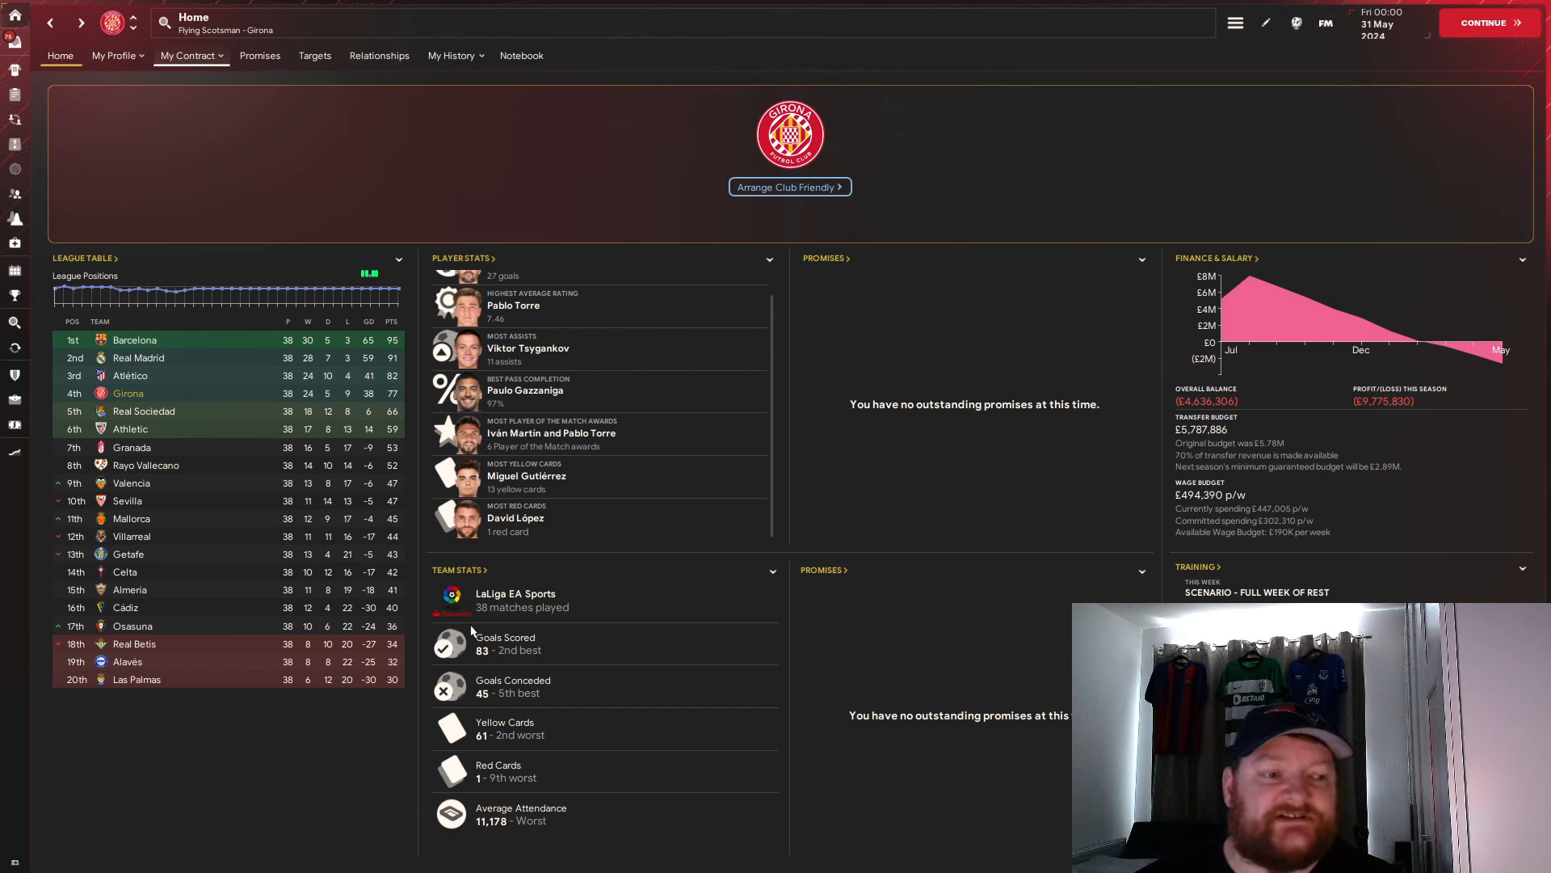
{"action": "left_click", "coordinate": [85, 256]}
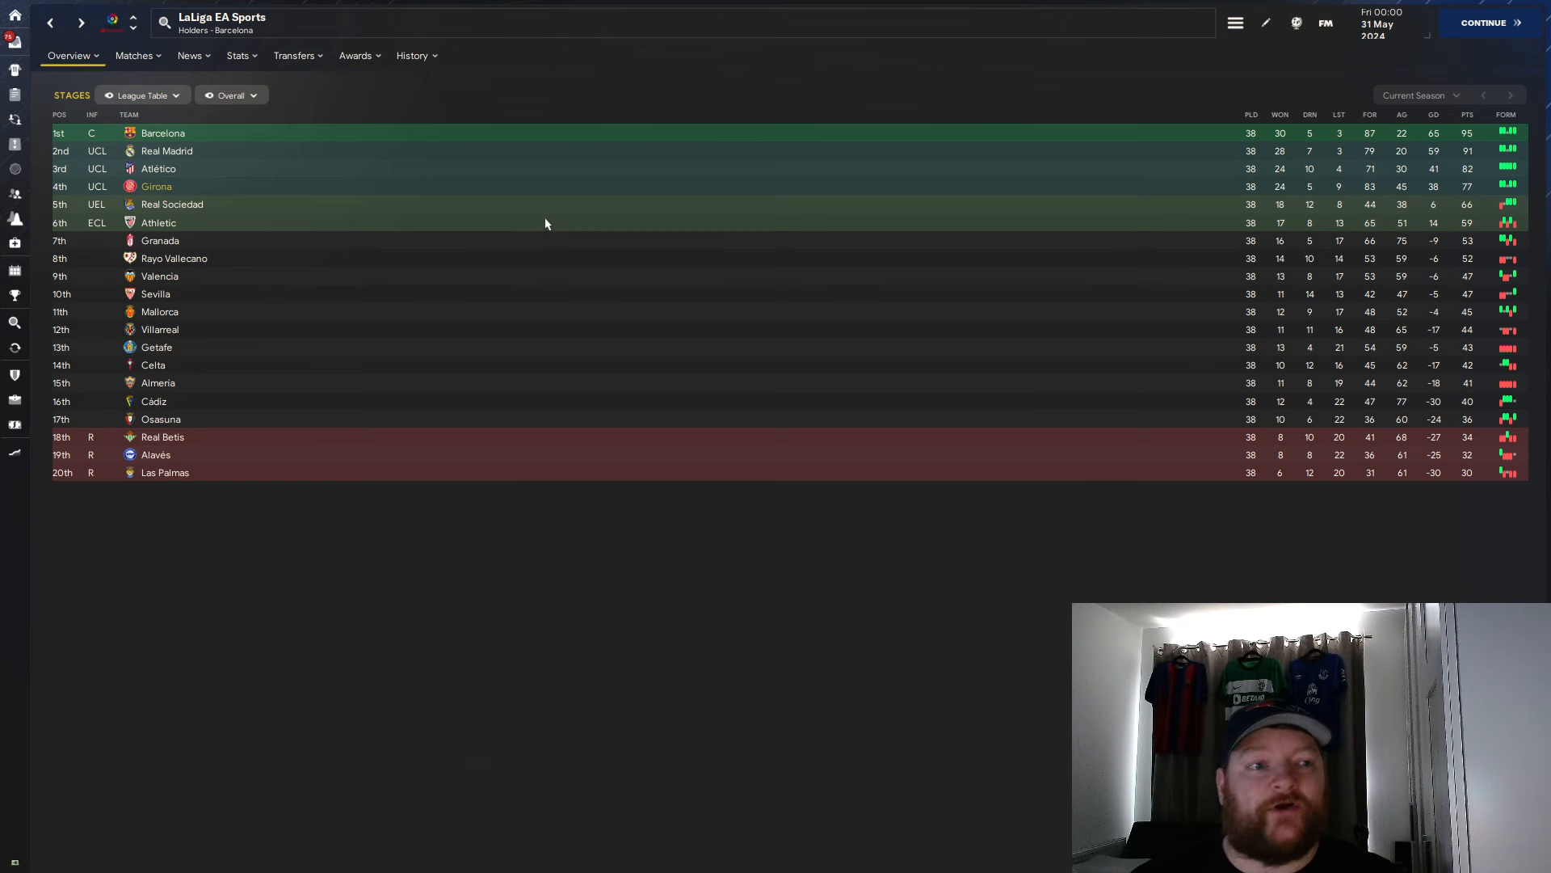
{"action": "left_click", "coordinate": [240, 55]}
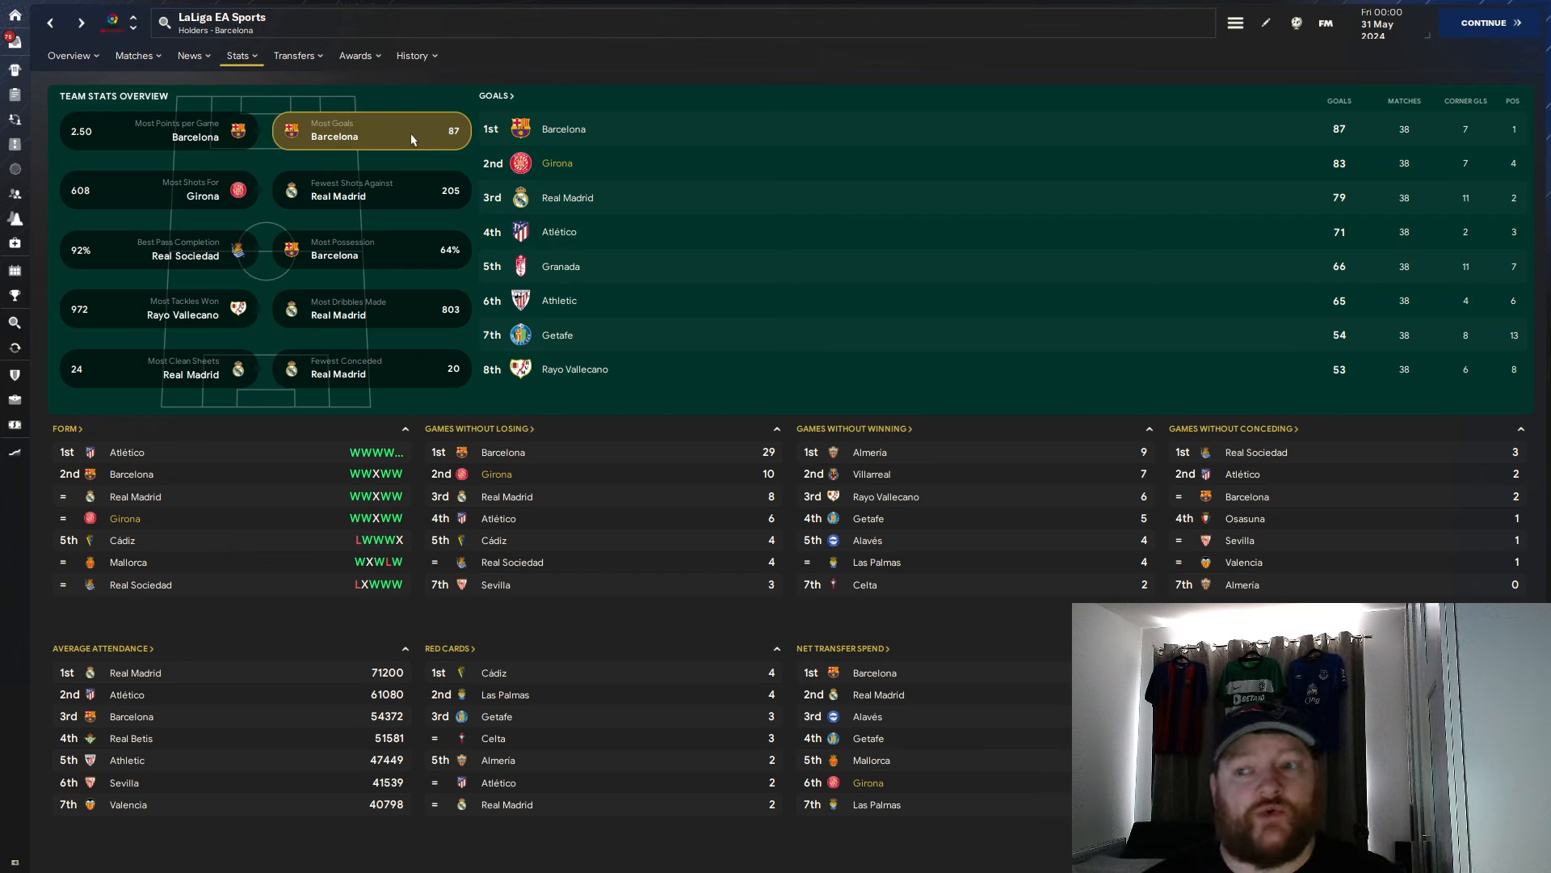
Step: Review LaLiga rankings for shots for, shots against and possession, including the full possession table
{"action": "left_click", "coordinate": [155, 191]}
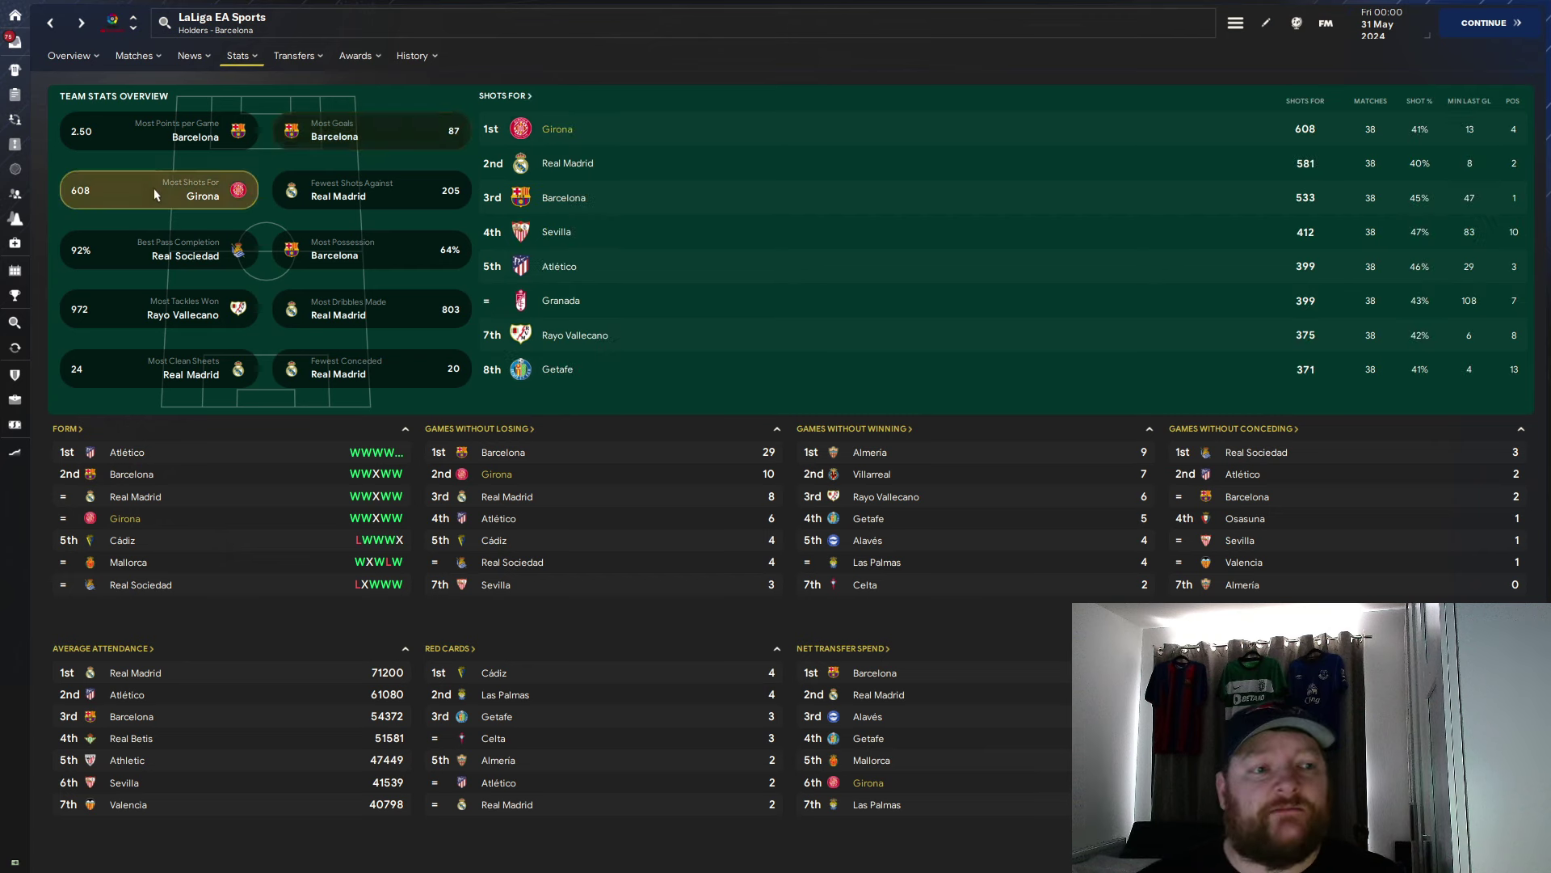
{"action": "left_click", "coordinate": [370, 191]}
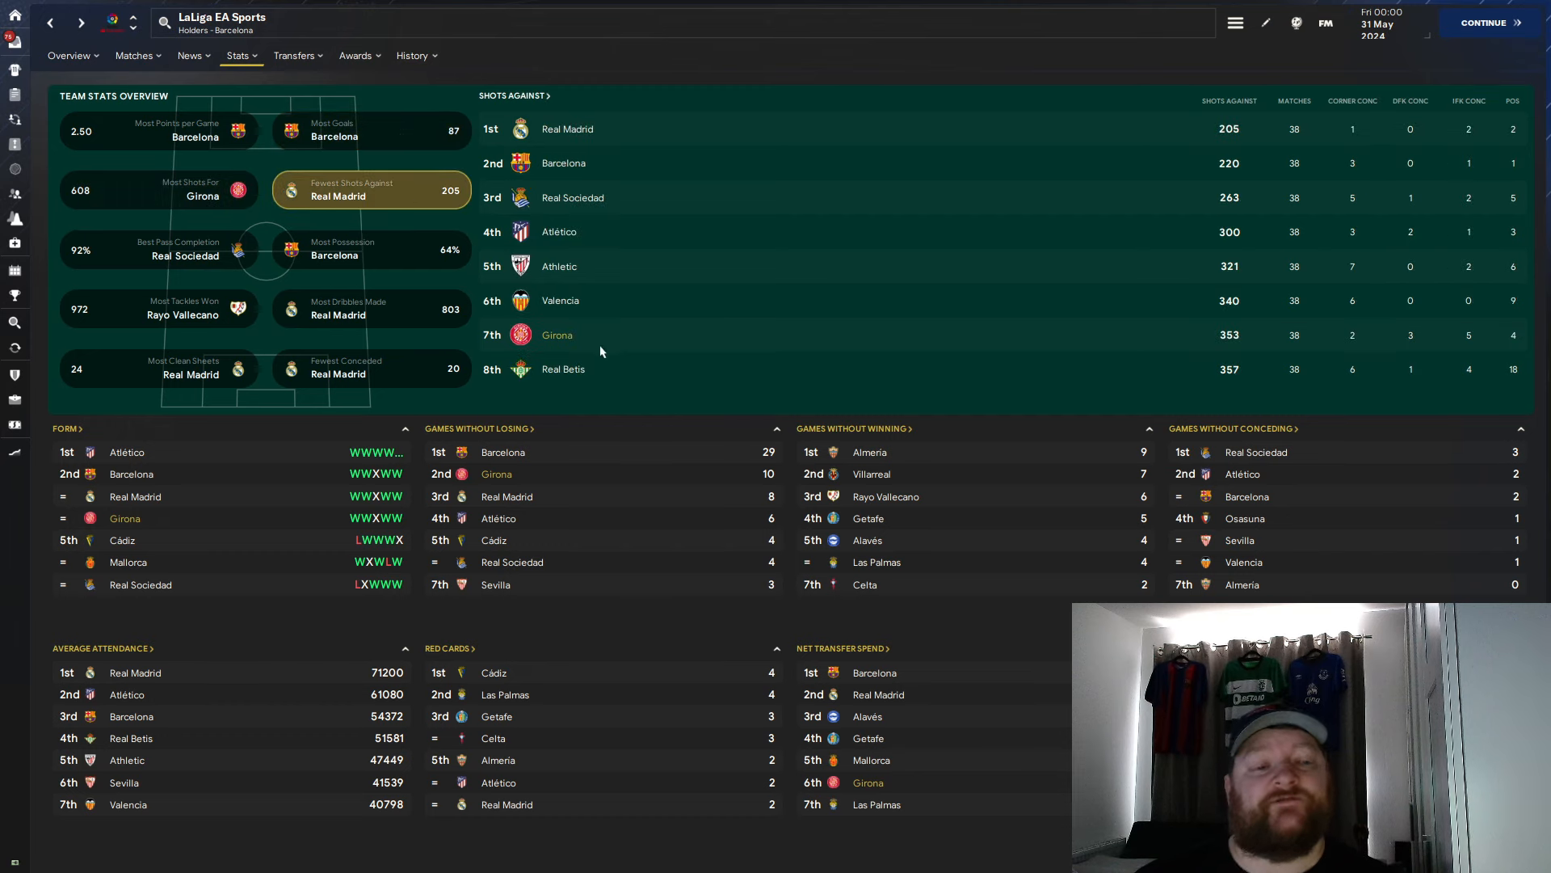
{"action": "left_click", "coordinate": [401, 250]}
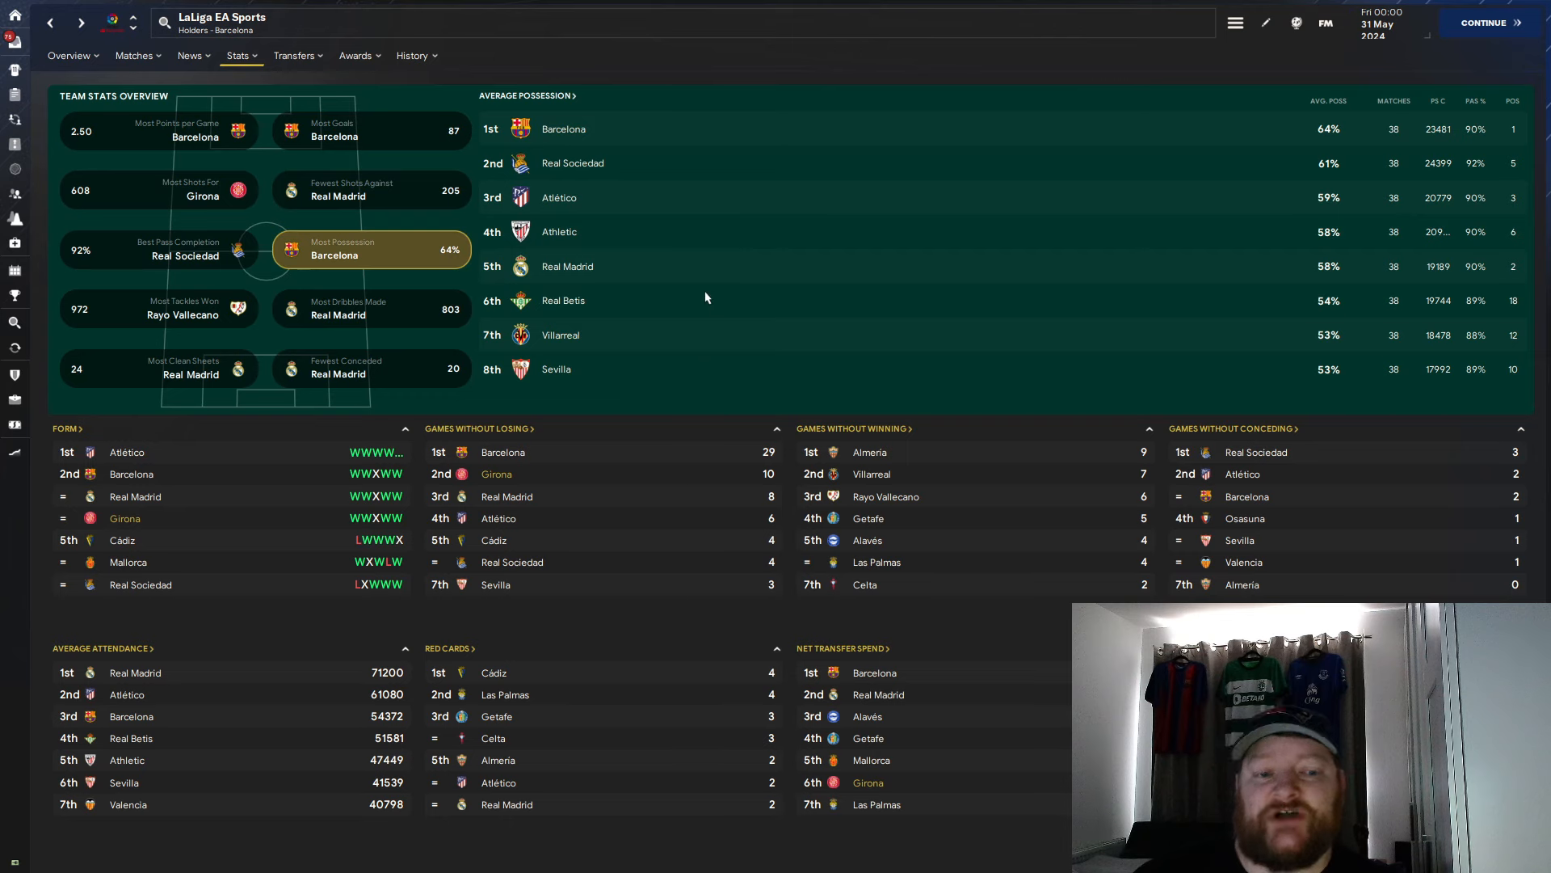
{"action": "left_click", "coordinate": [527, 95]}
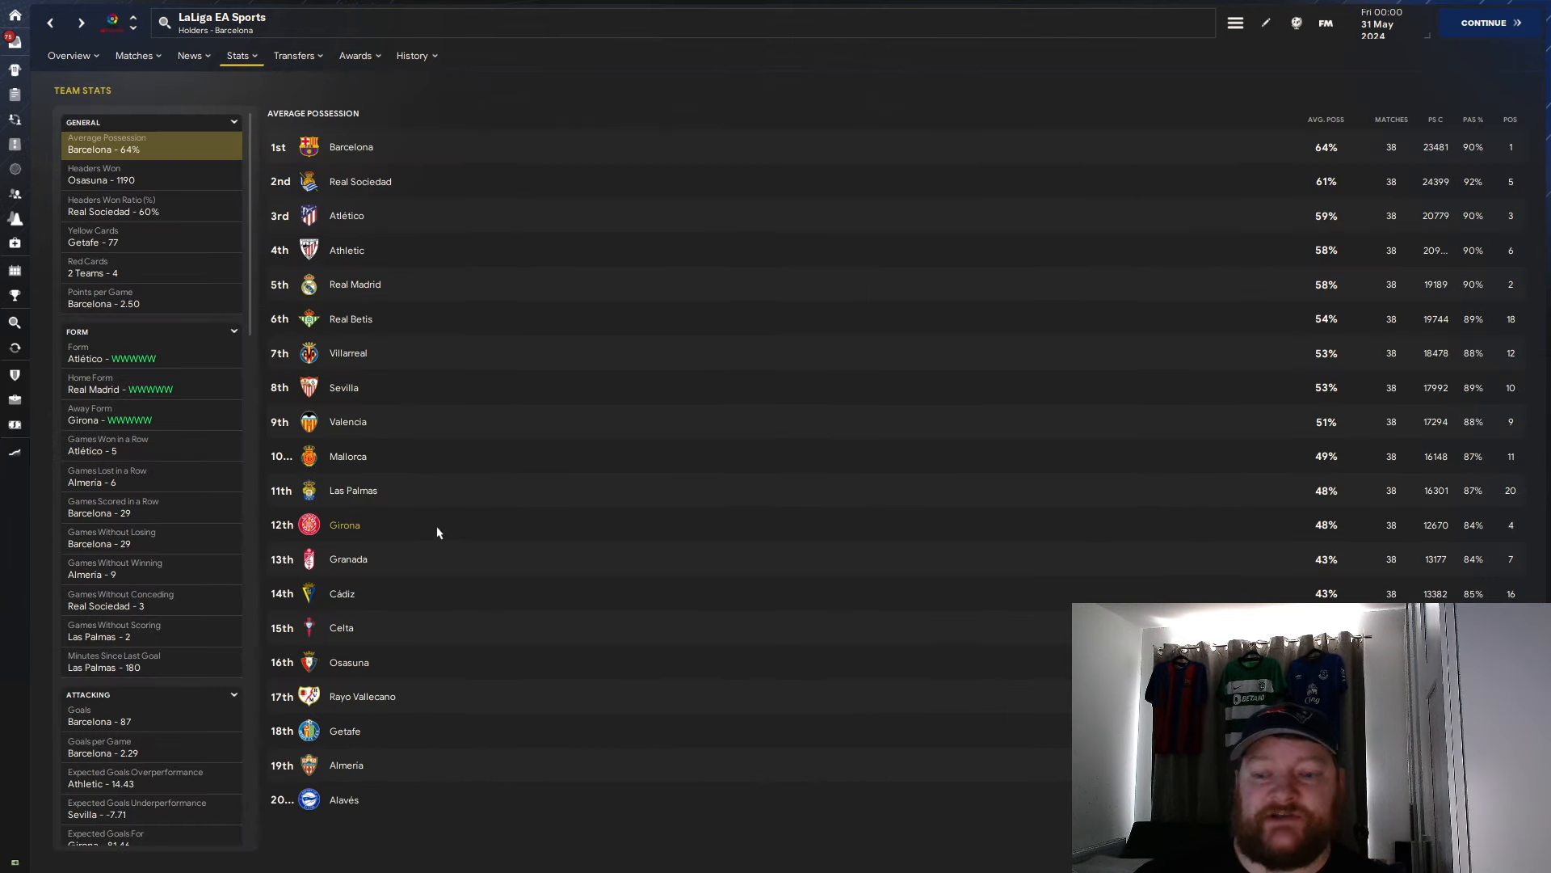
{"action": "left_click", "coordinate": [50, 22]}
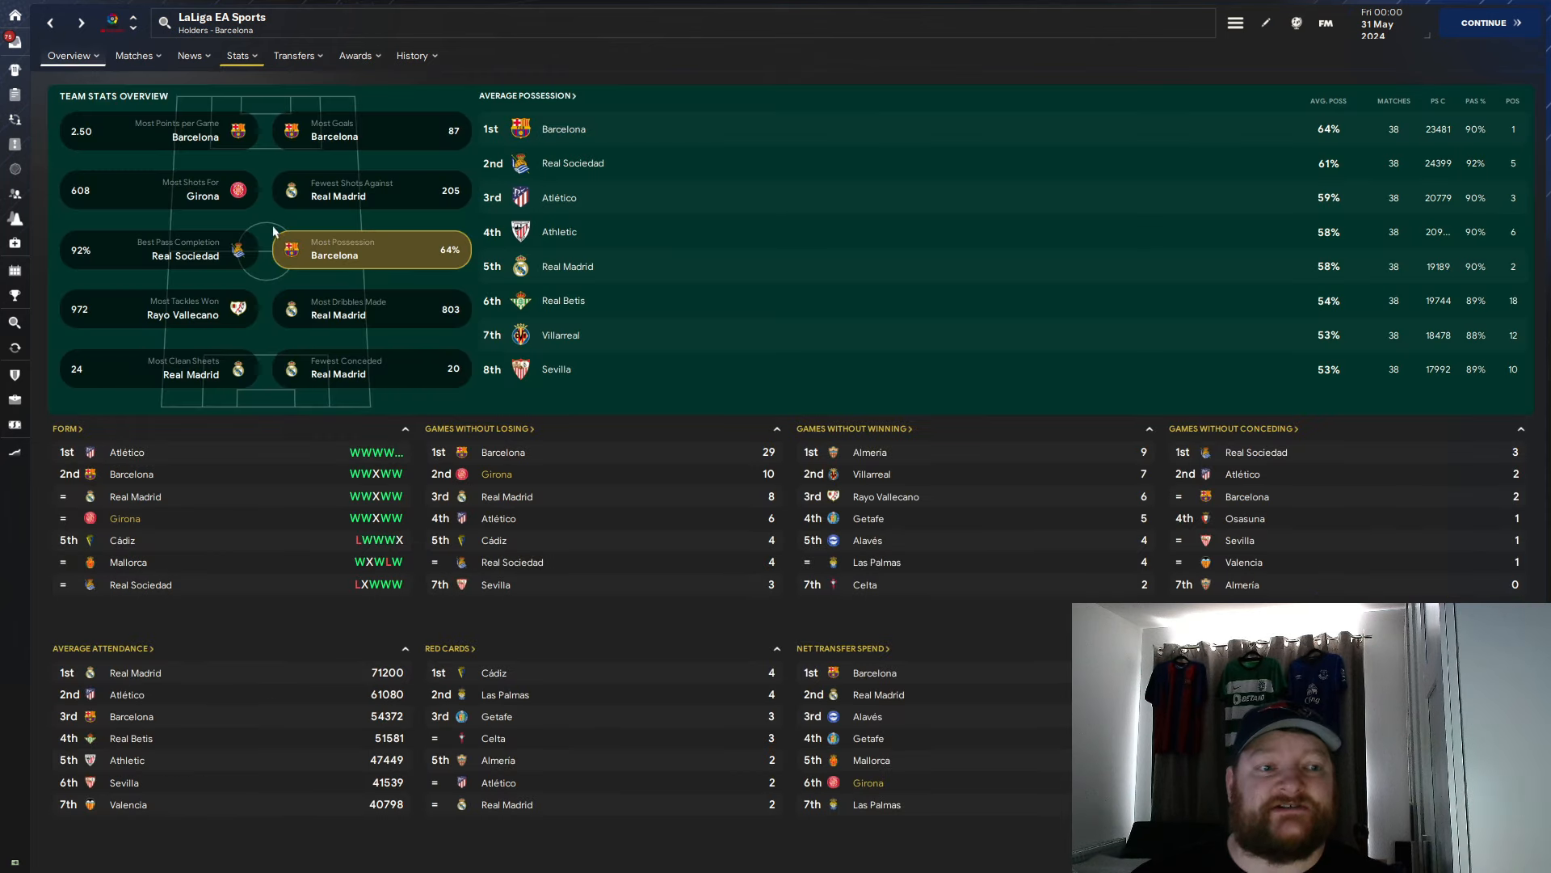
Step: Review pass completion, tackles, dribbles, goals conceded and clean sheets rankings (Real Madrid 24)
{"action": "left_click", "coordinate": [121, 254]}
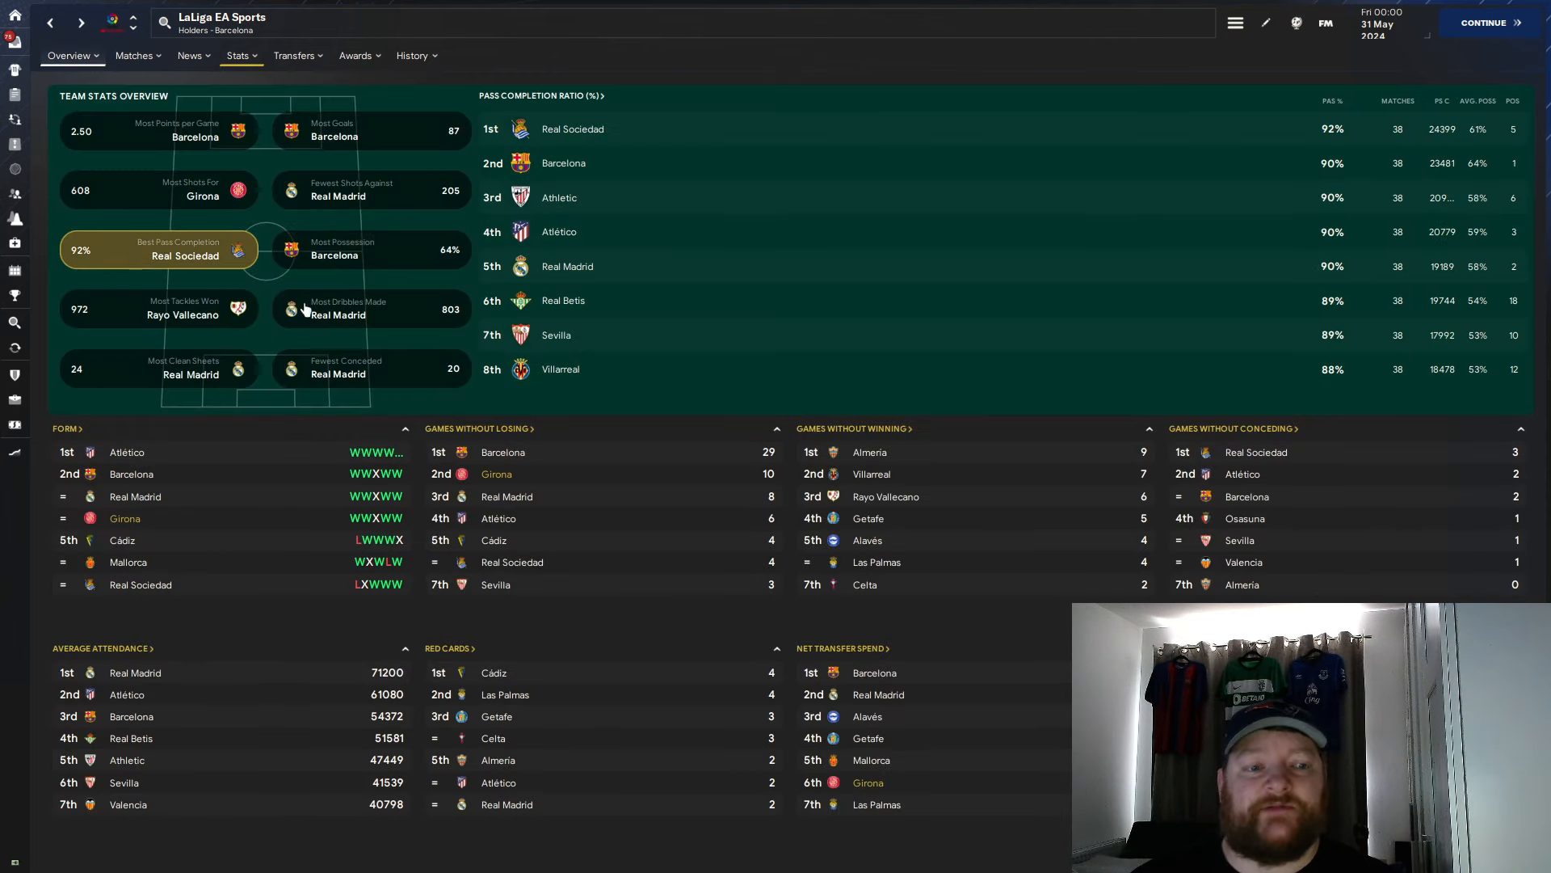
{"action": "left_click", "coordinate": [120, 310]}
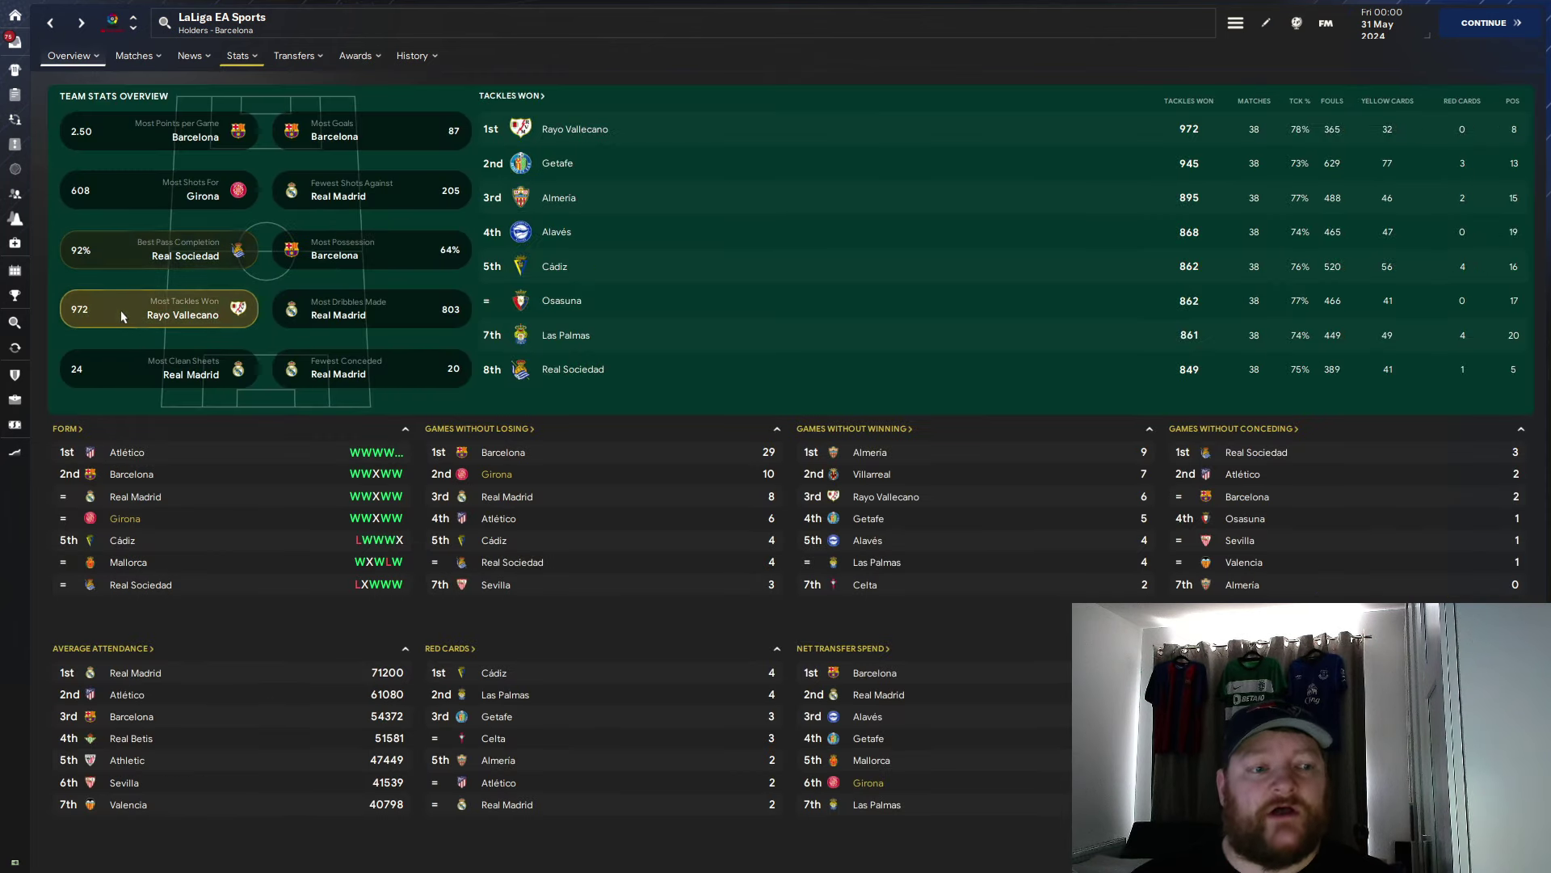
{"action": "left_click", "coordinate": [339, 314]}
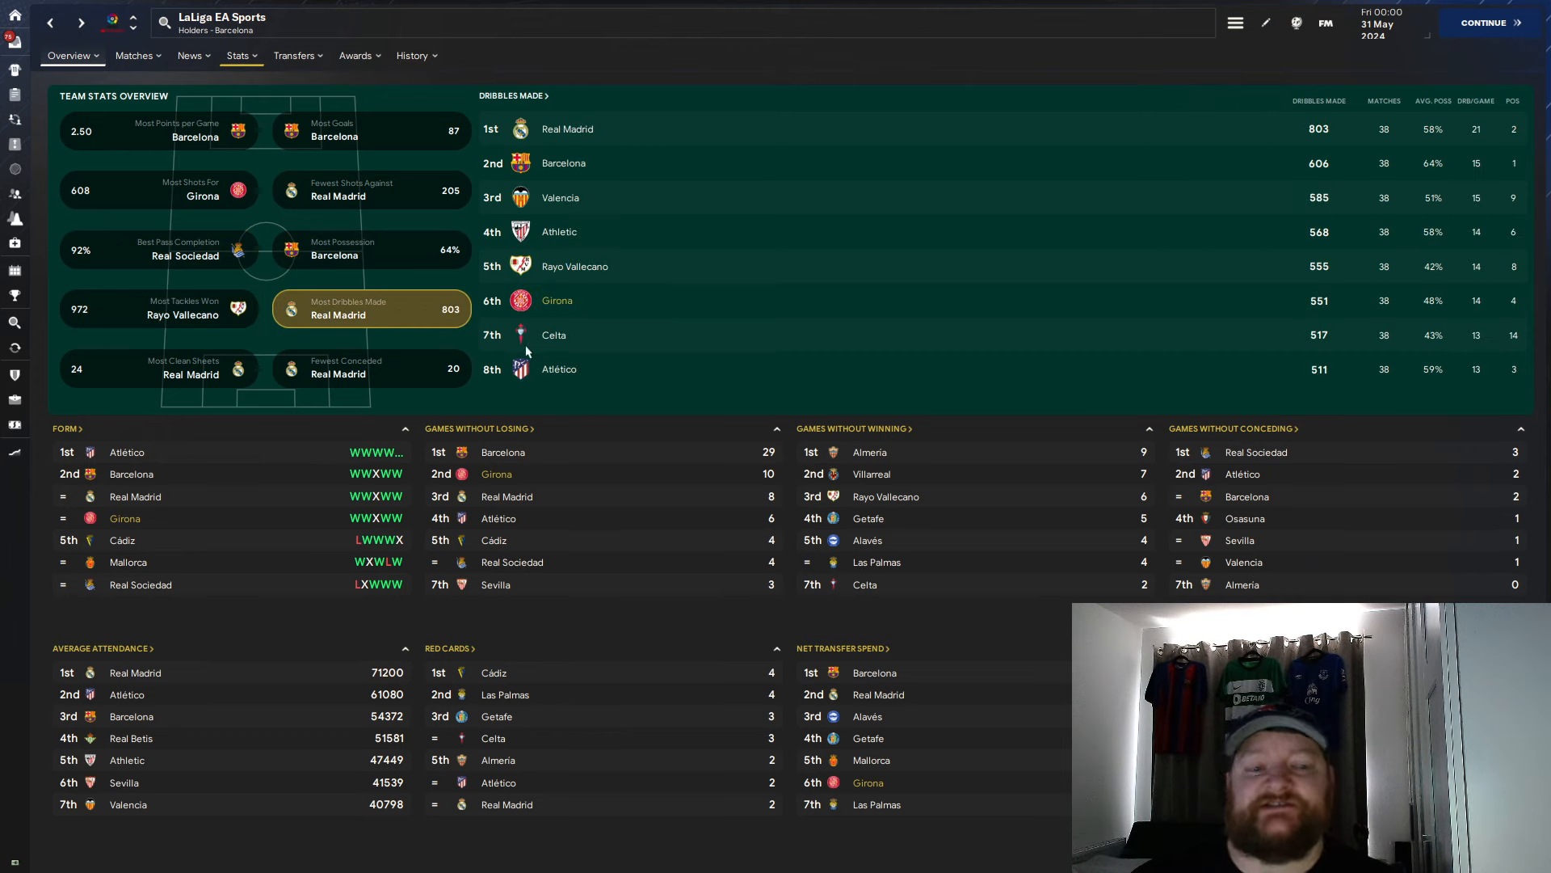
{"action": "left_click", "coordinate": [436, 371]}
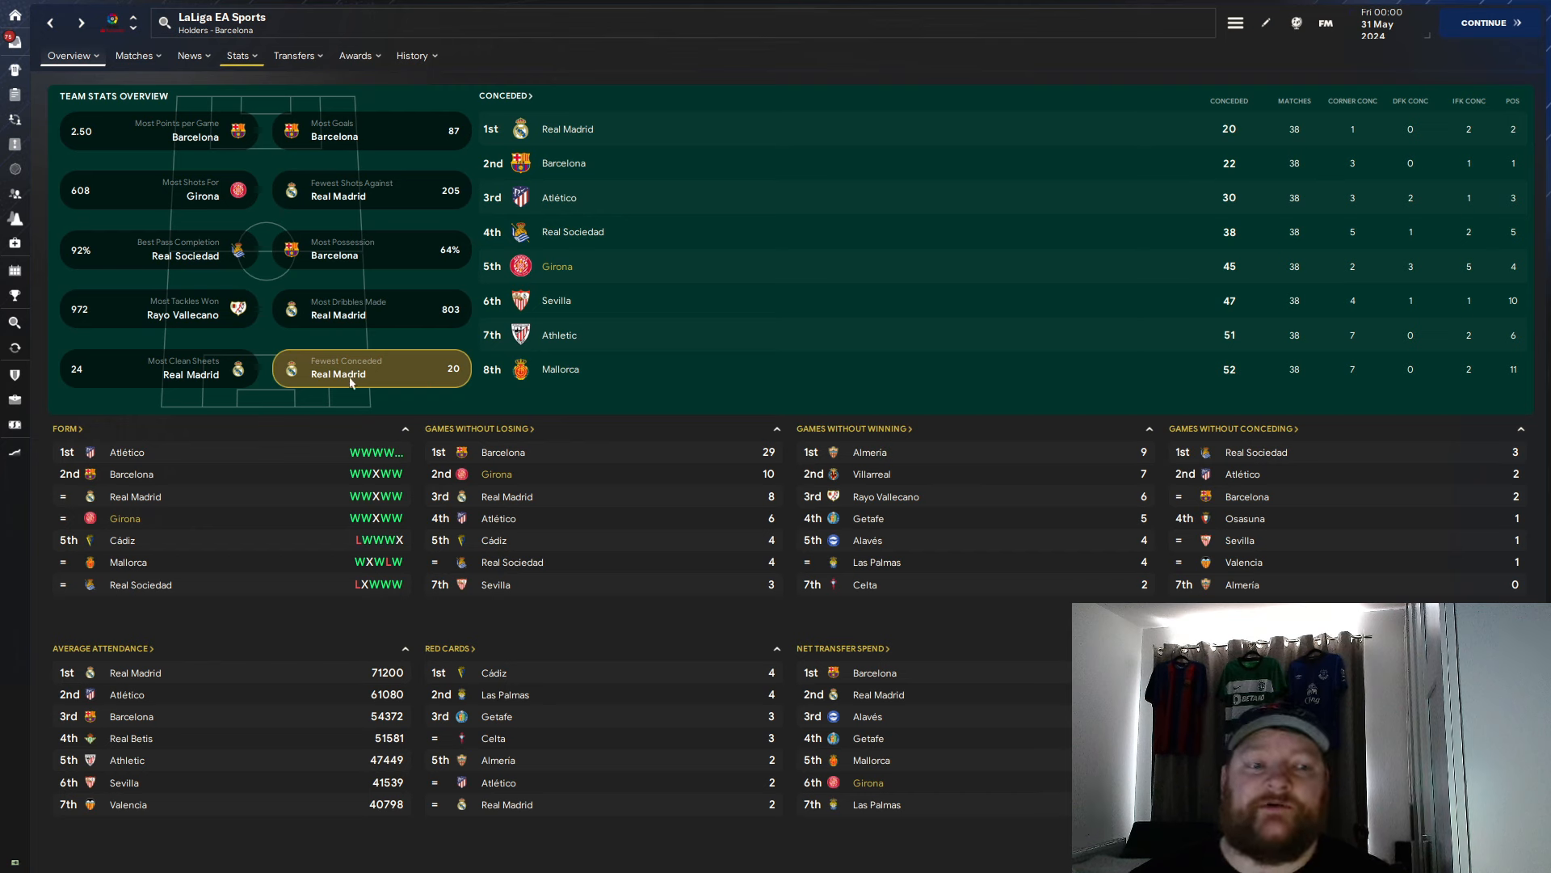
{"action": "left_click", "coordinate": [123, 369]}
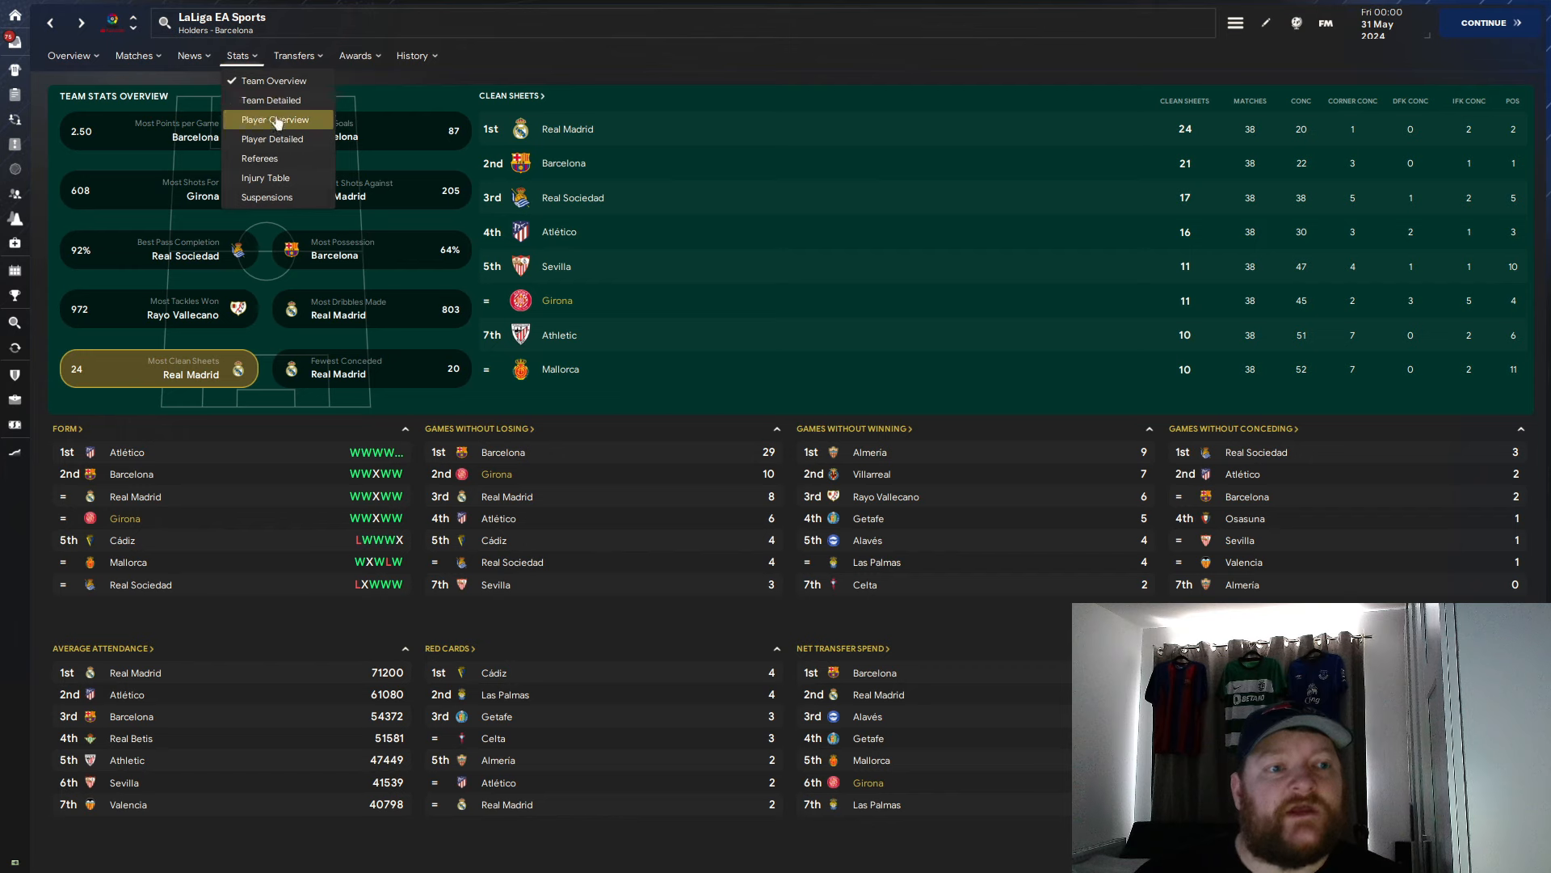
Step: Browse LaLiga player leaderboards: assists, shots, Player of the Match, goals conceded and clean sheets
{"action": "left_click", "coordinate": [282, 124]}
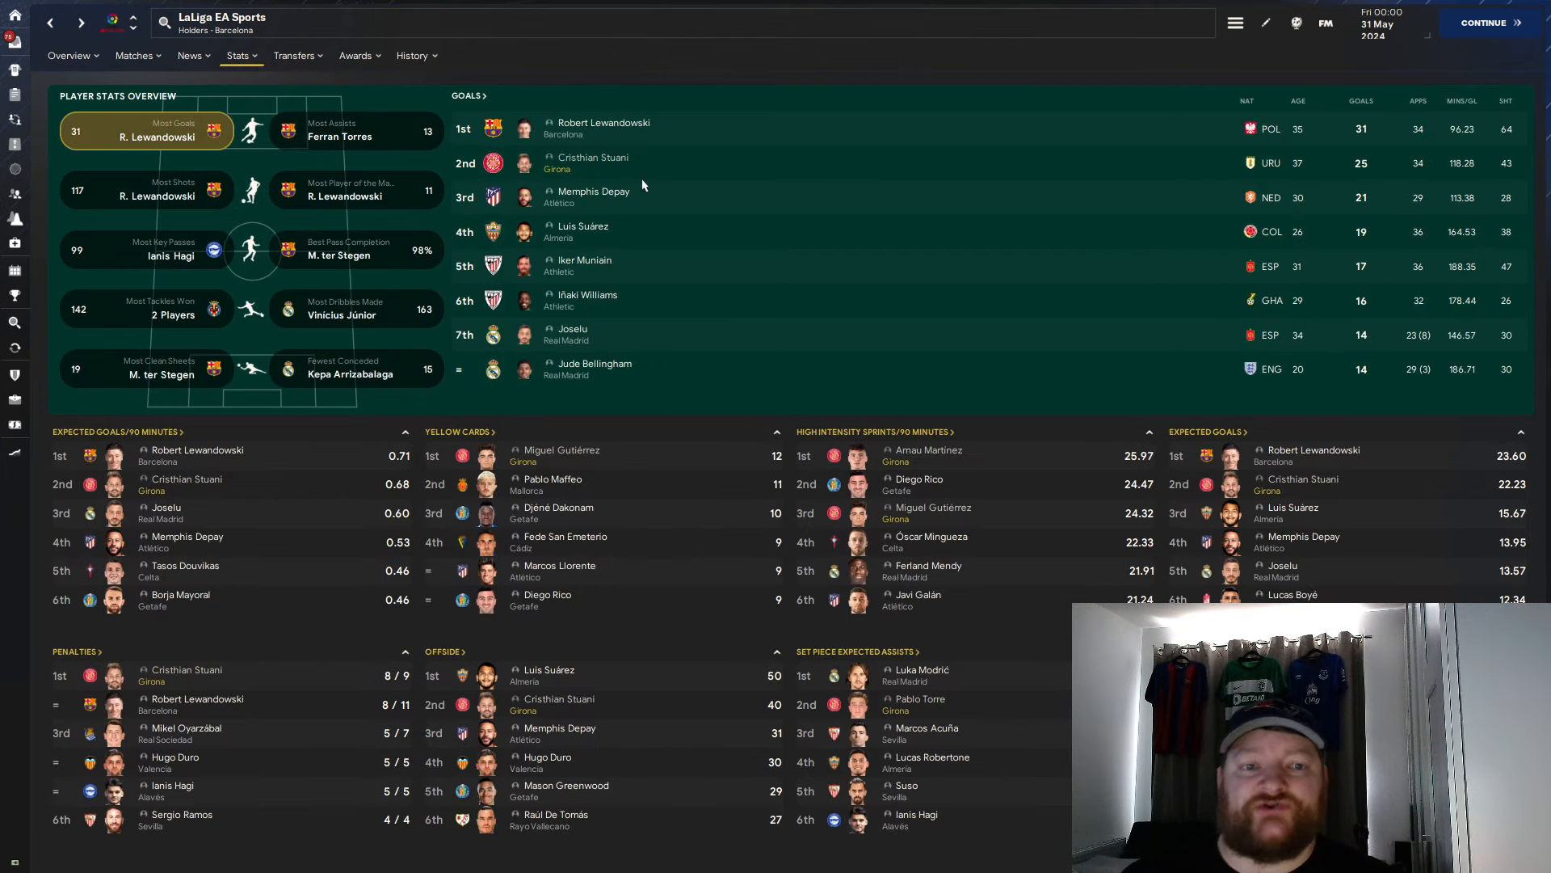
{"action": "left_click", "coordinate": [411, 127]}
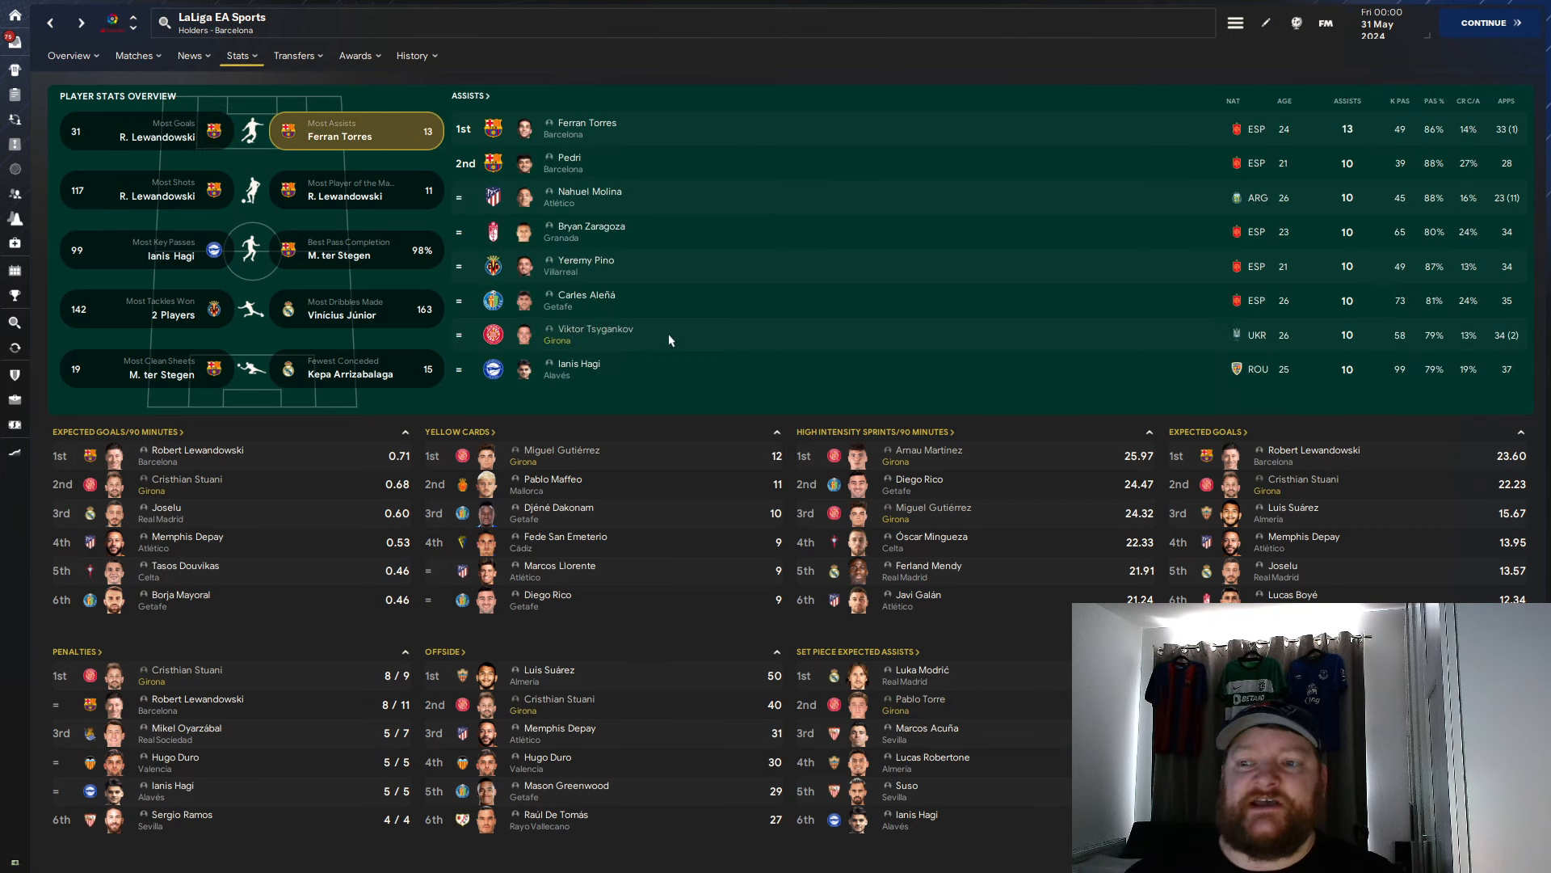
{"action": "left_click", "coordinate": [146, 190]}
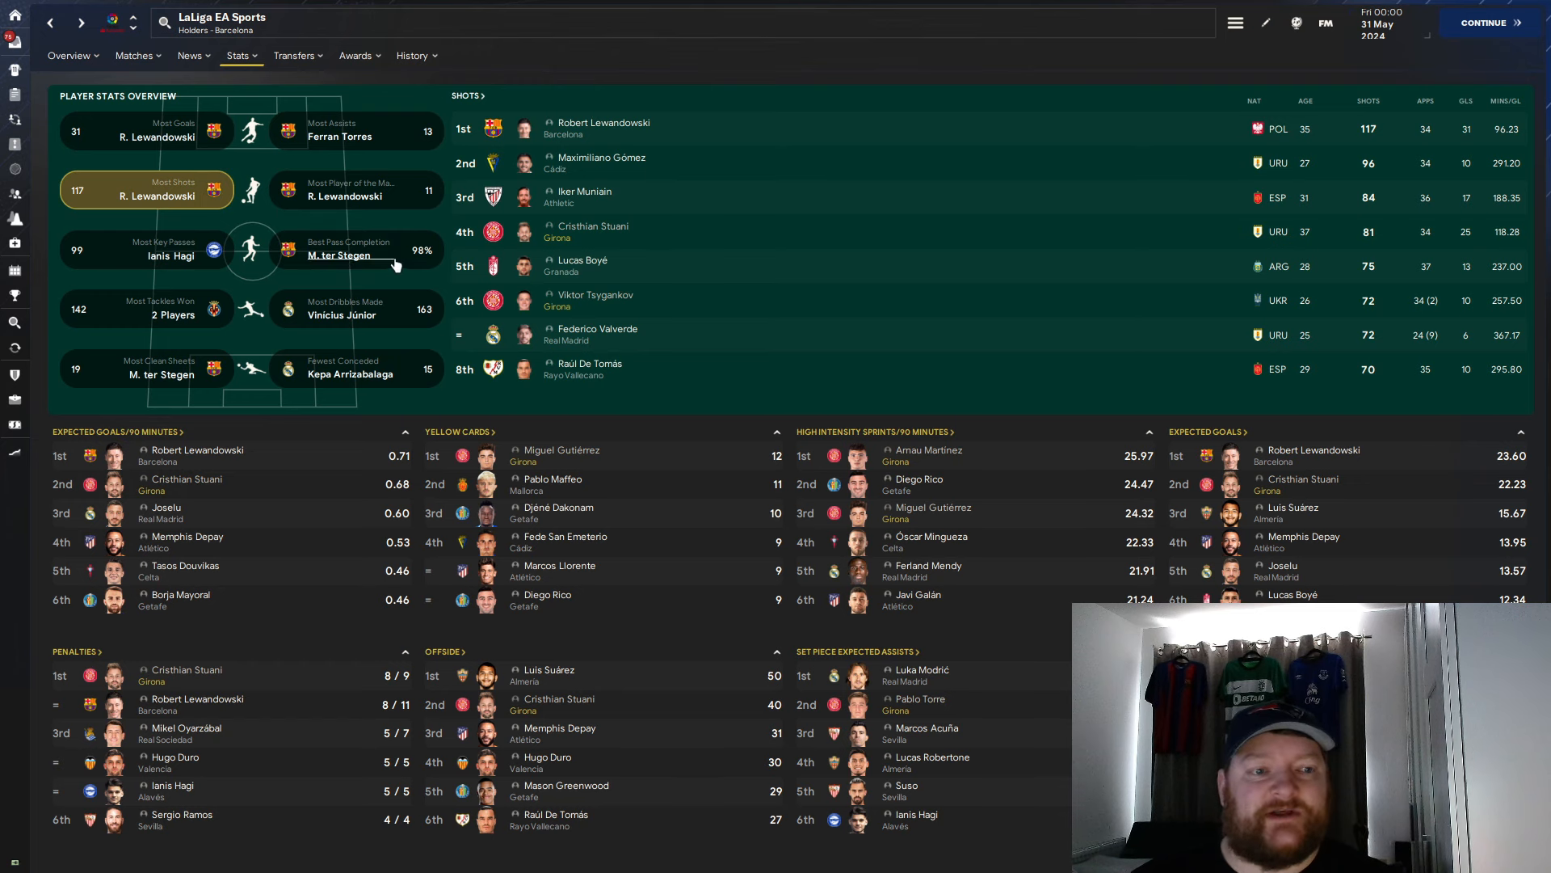
{"action": "left_click", "coordinate": [352, 195]}
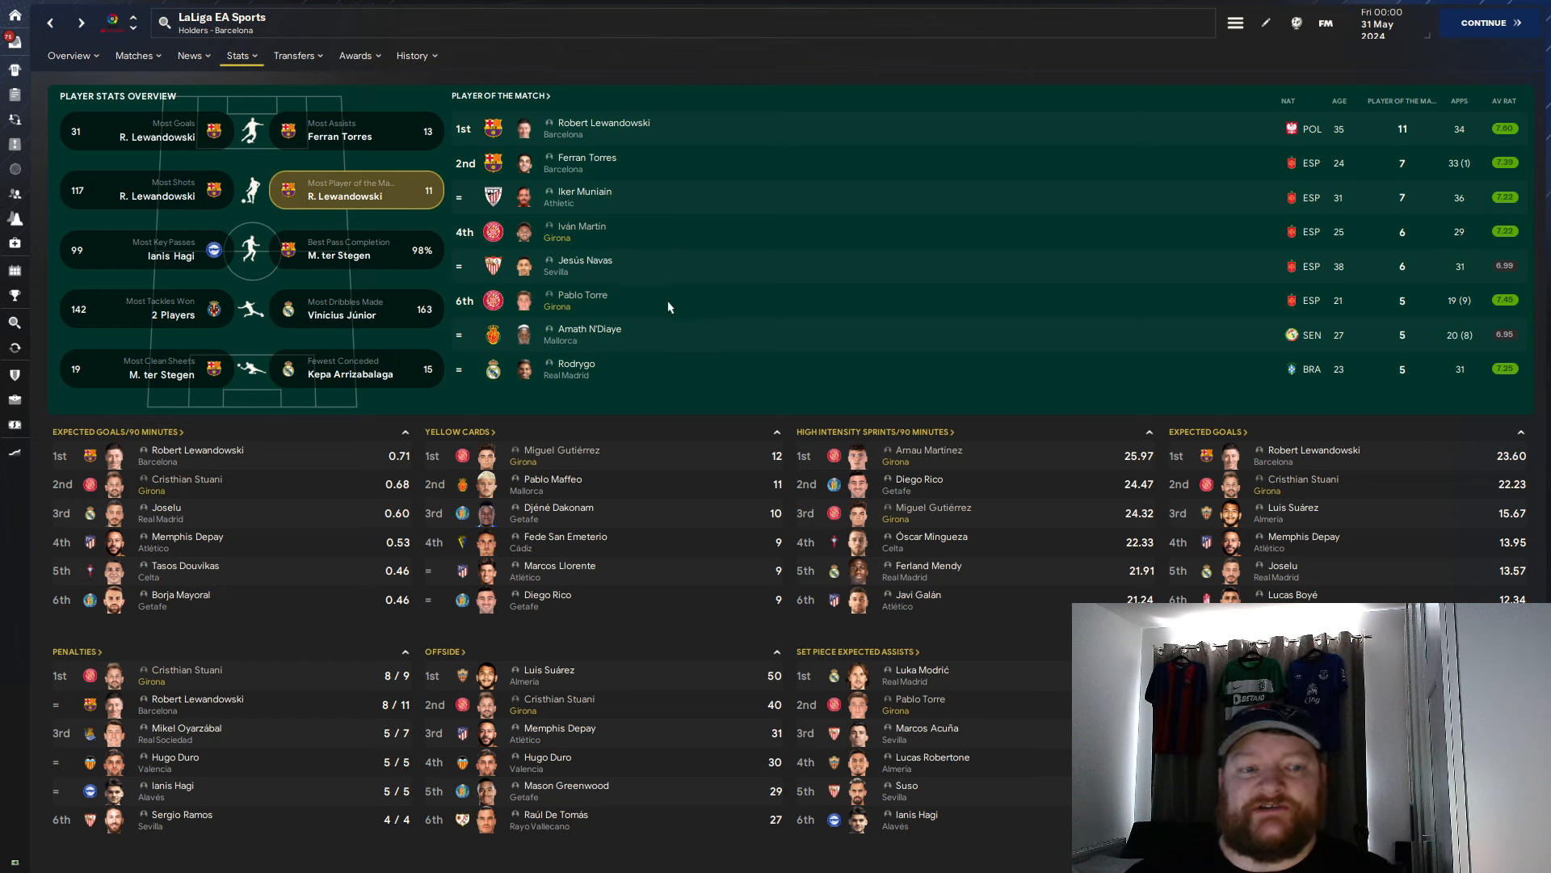
{"action": "left_click", "coordinate": [352, 369]}
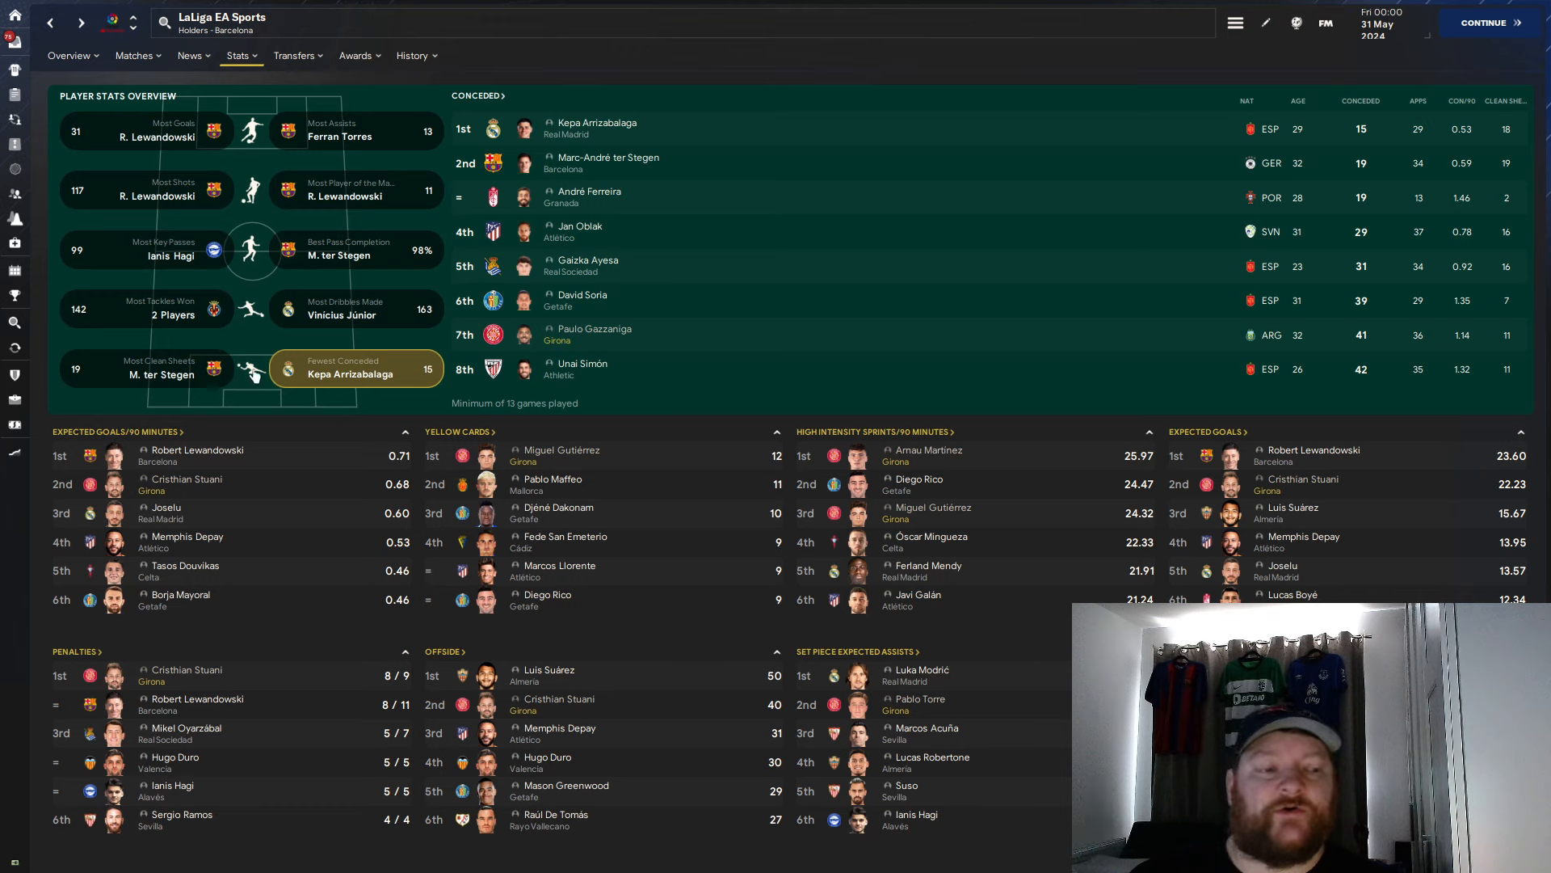
{"action": "left_click", "coordinate": [145, 370]}
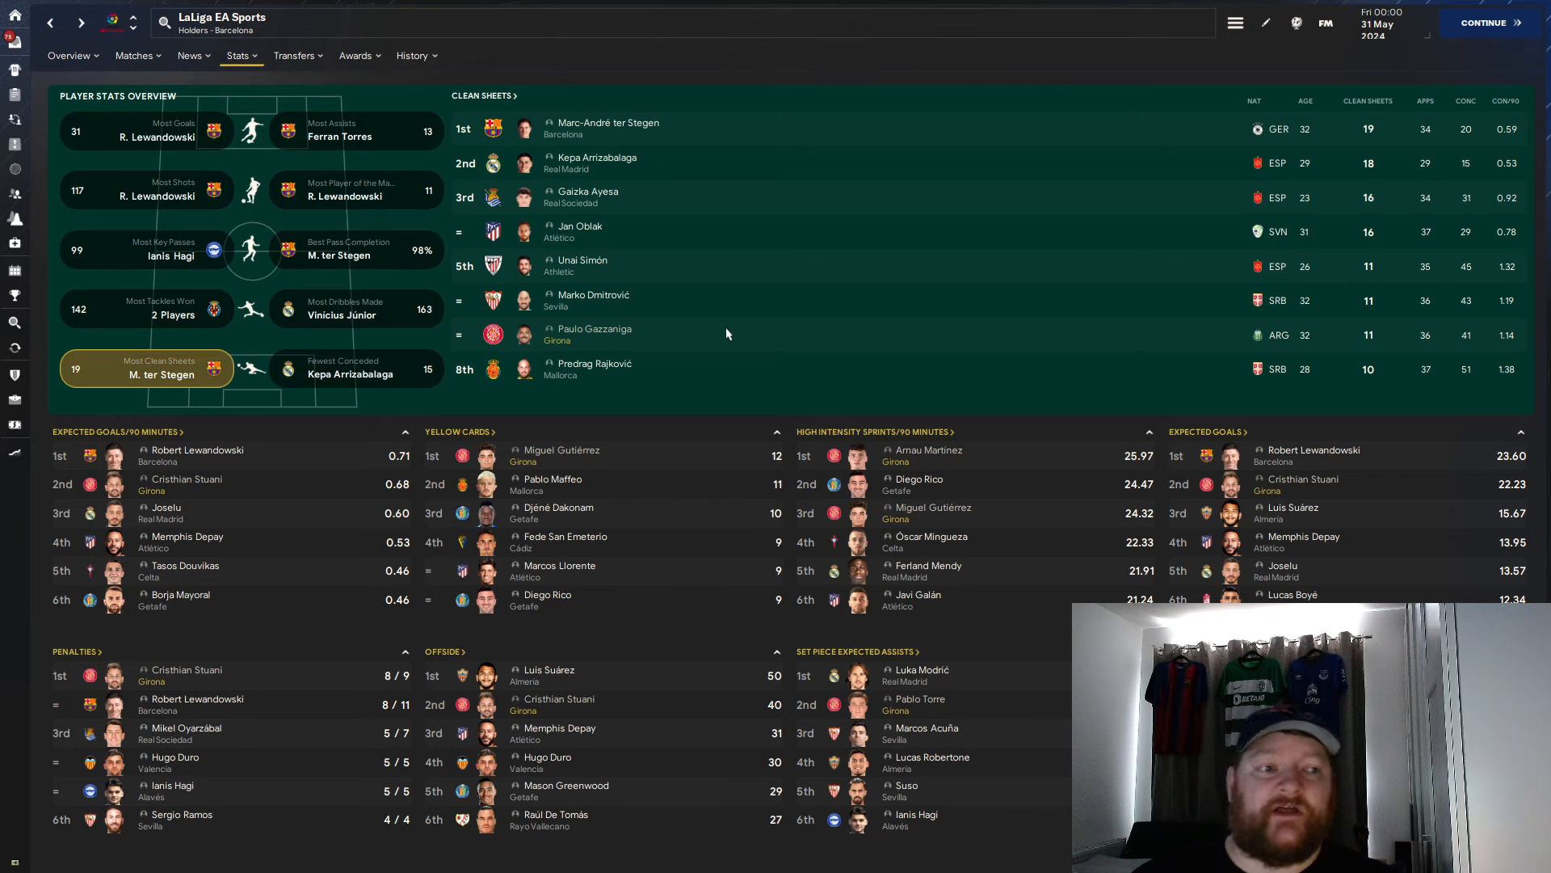
Step: Show Girona's squad ordered by goals, led by Stuani's 27
{"action": "left_click", "coordinate": [14, 70]}
{"action": "left_click", "coordinate": [954, 143]}
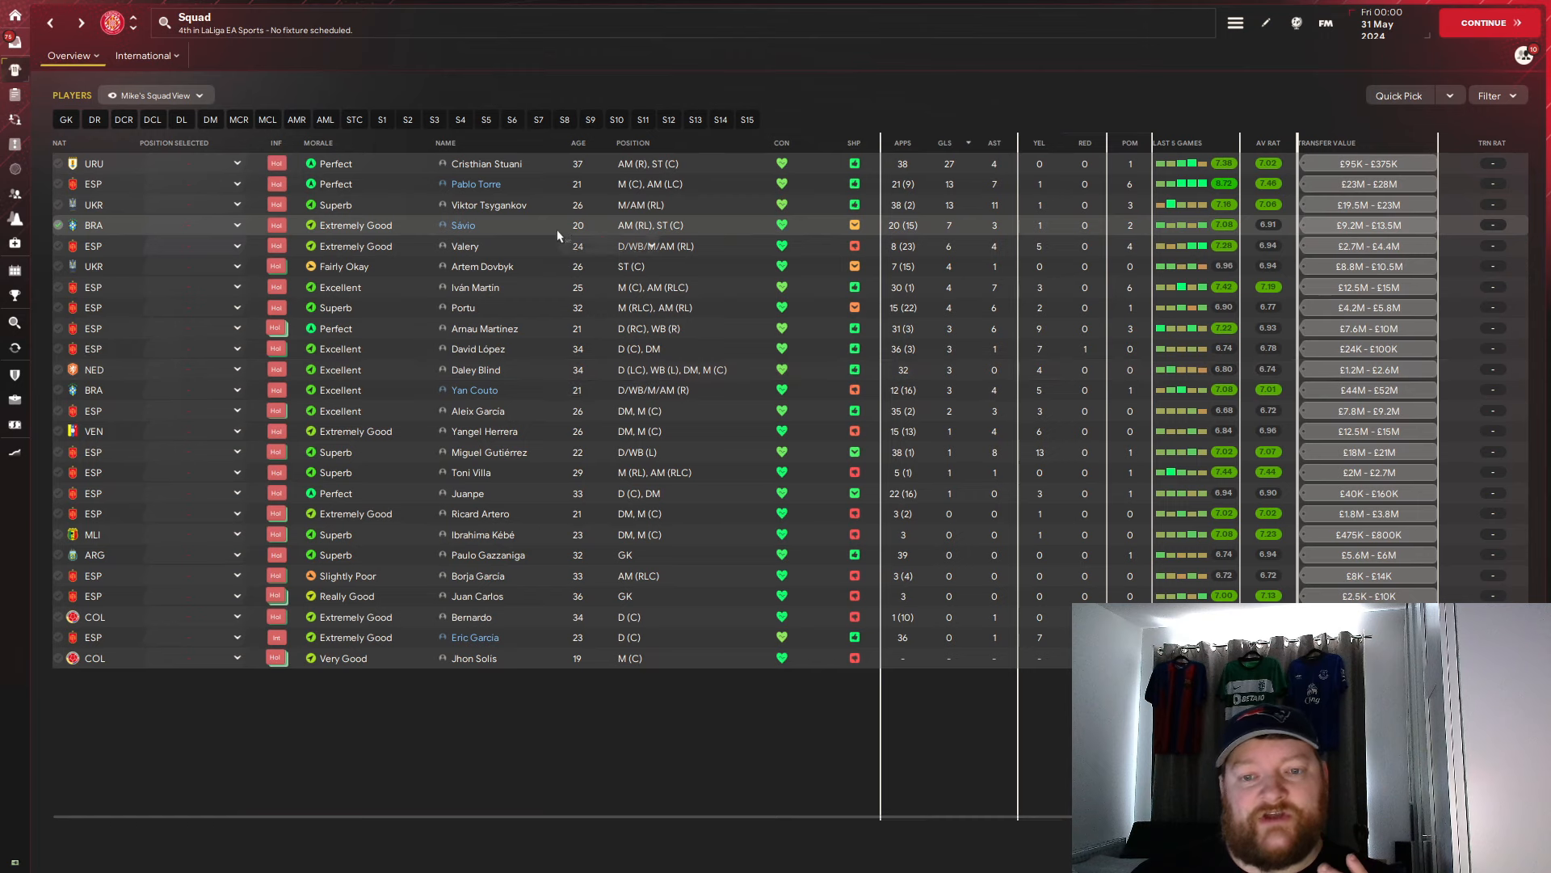
Step: Sort the Girona squad by assists
{"action": "left_click", "coordinate": [1002, 141]}
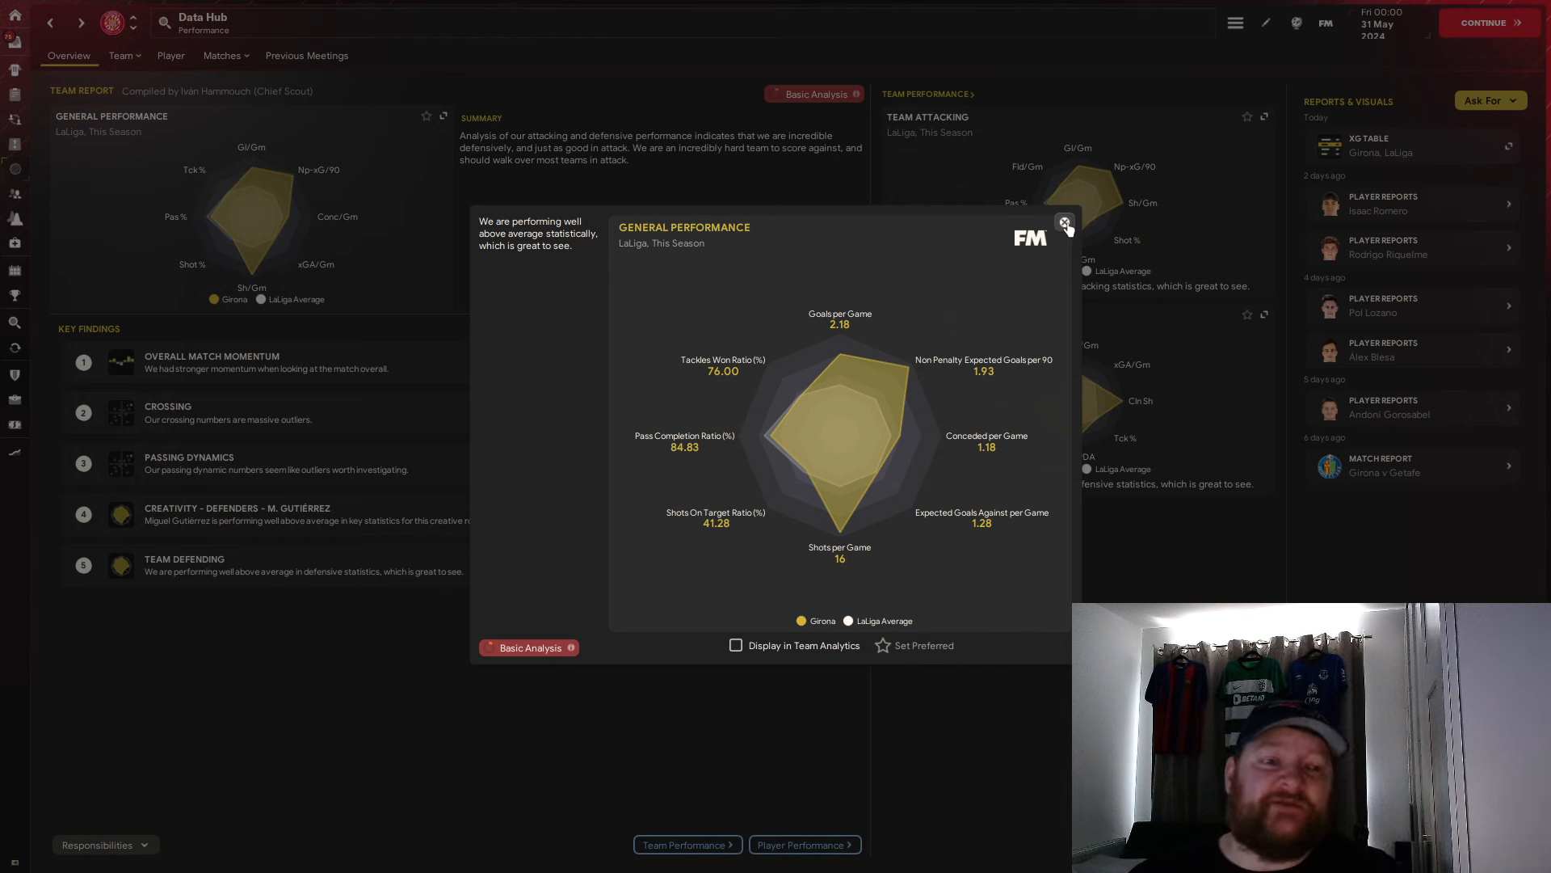
Step: Close the radar and bring up Girona's xG table: 81.5 xG versus 83 goals
{"action": "left_click", "coordinate": [1065, 224]}
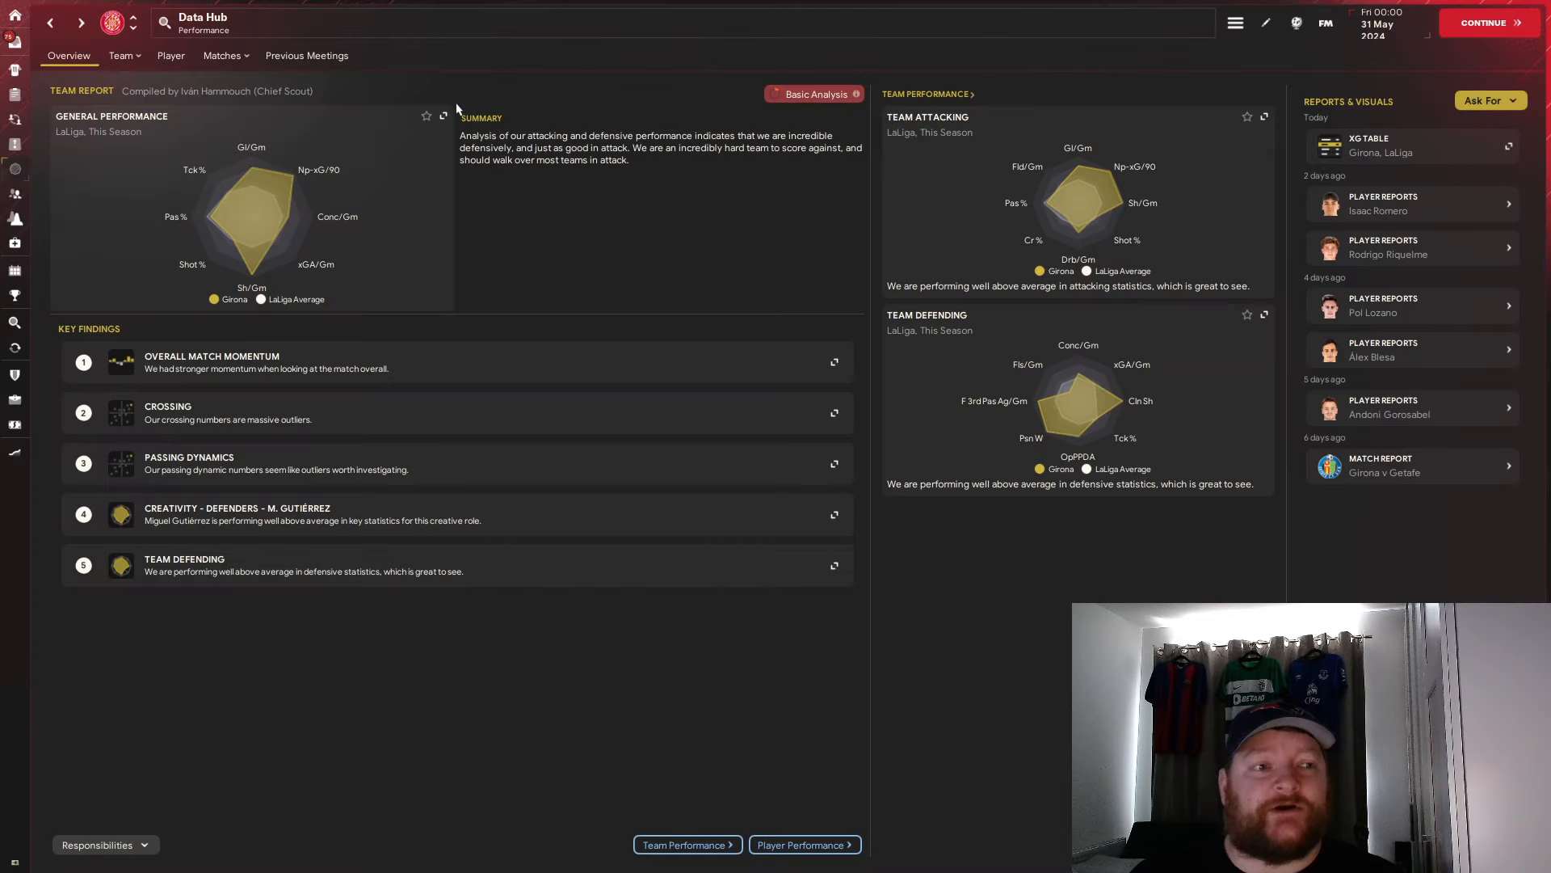
{"action": "left_click", "coordinate": [124, 55]}
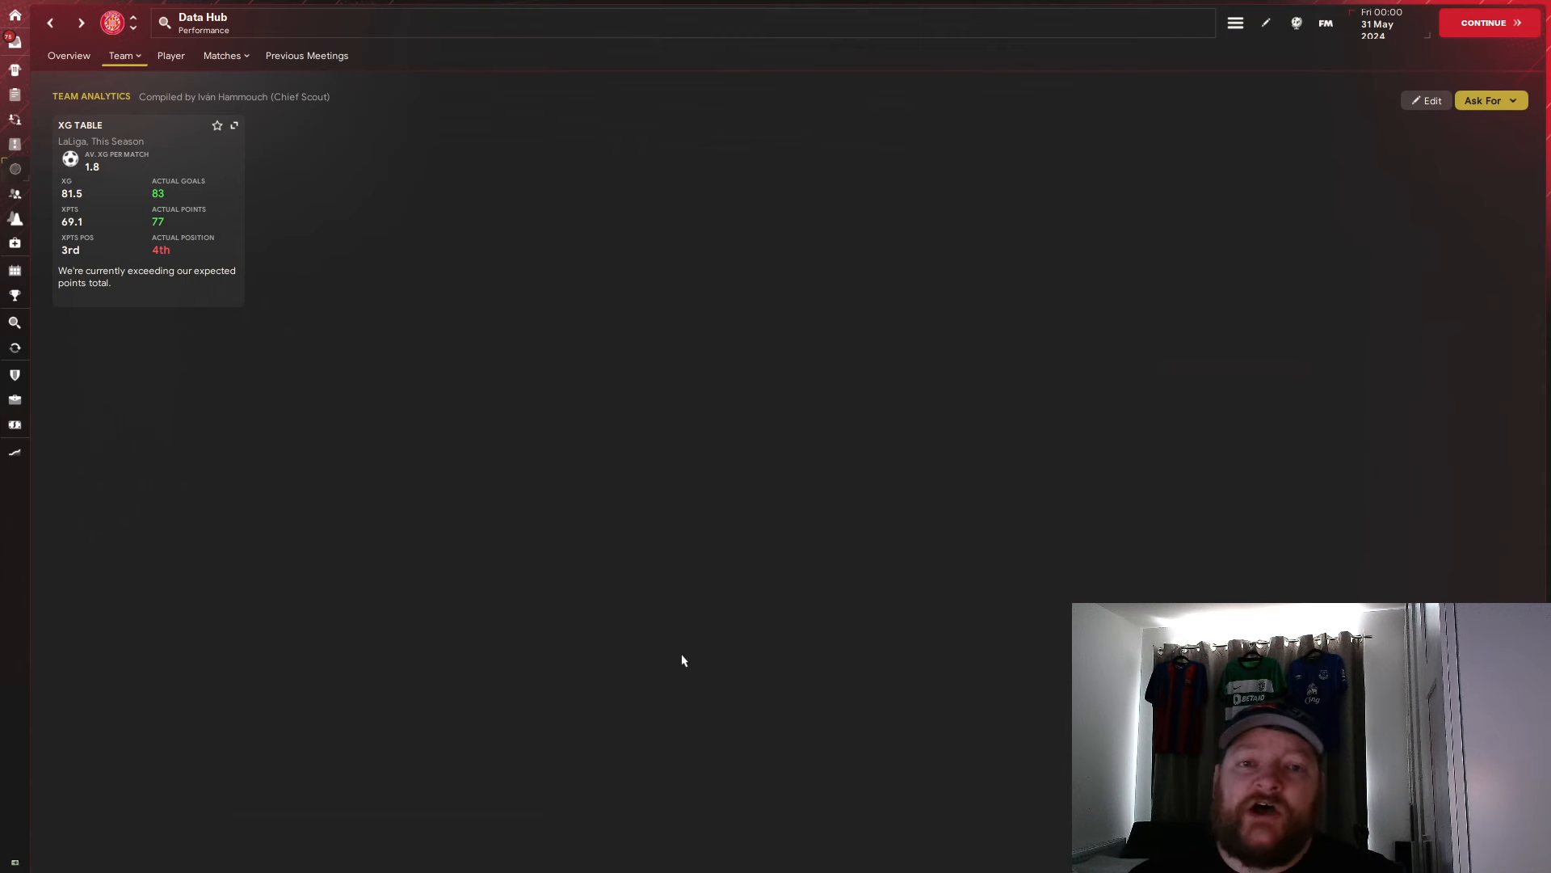
Step: Return to the home overview on the way to Girona's tactics screen
{"action": "left_click", "coordinate": [14, 15]}
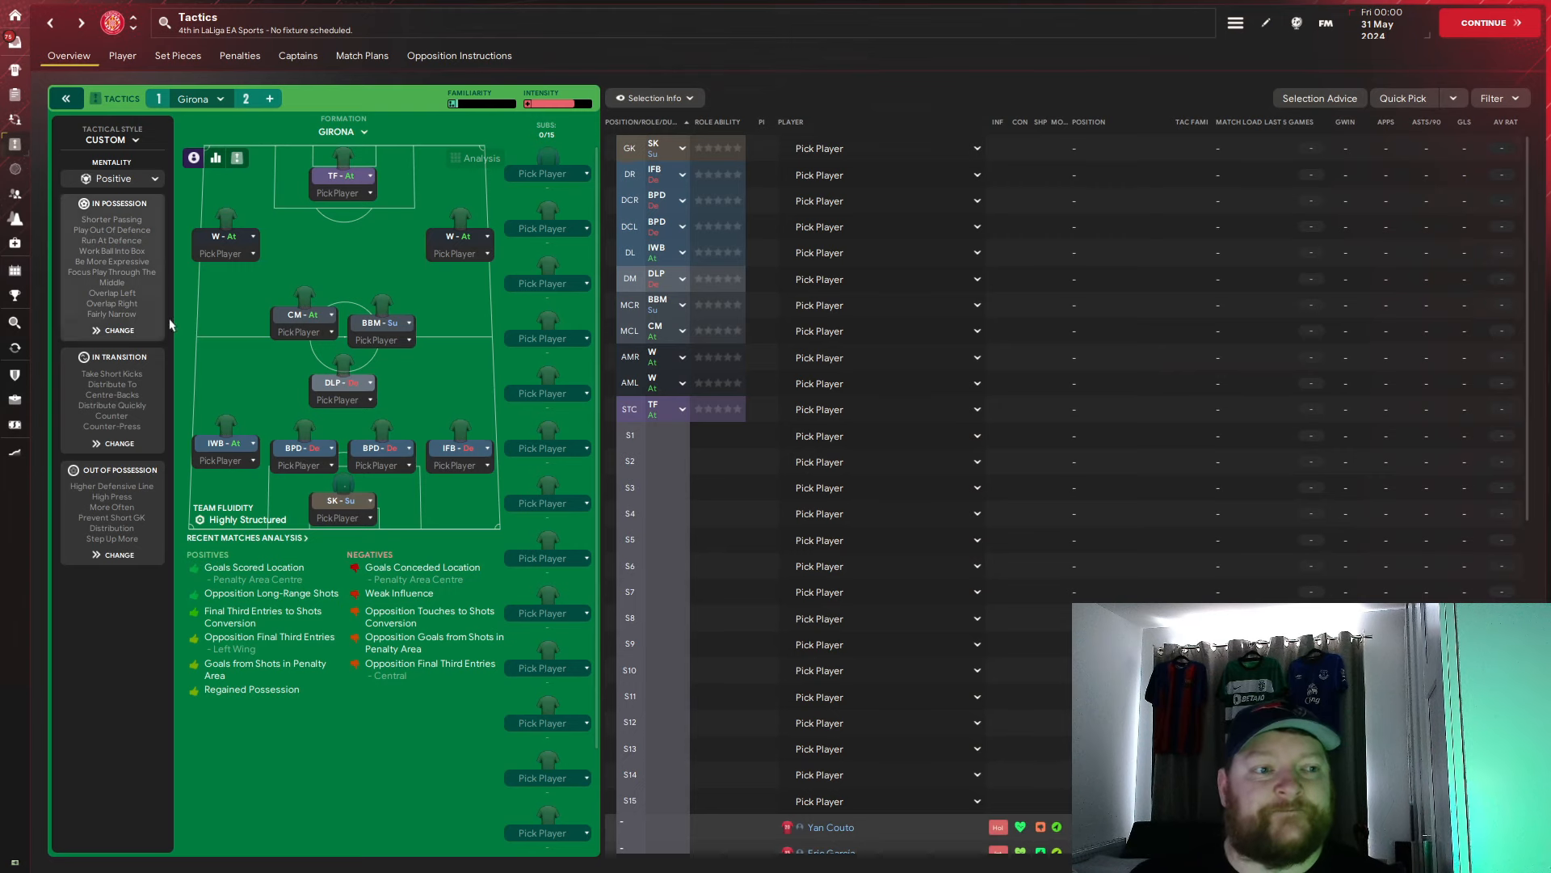
Step: Review Girona's in-possession and in-transition team instructions, then close the transition view
{"action": "left_click", "coordinate": [145, 251]}
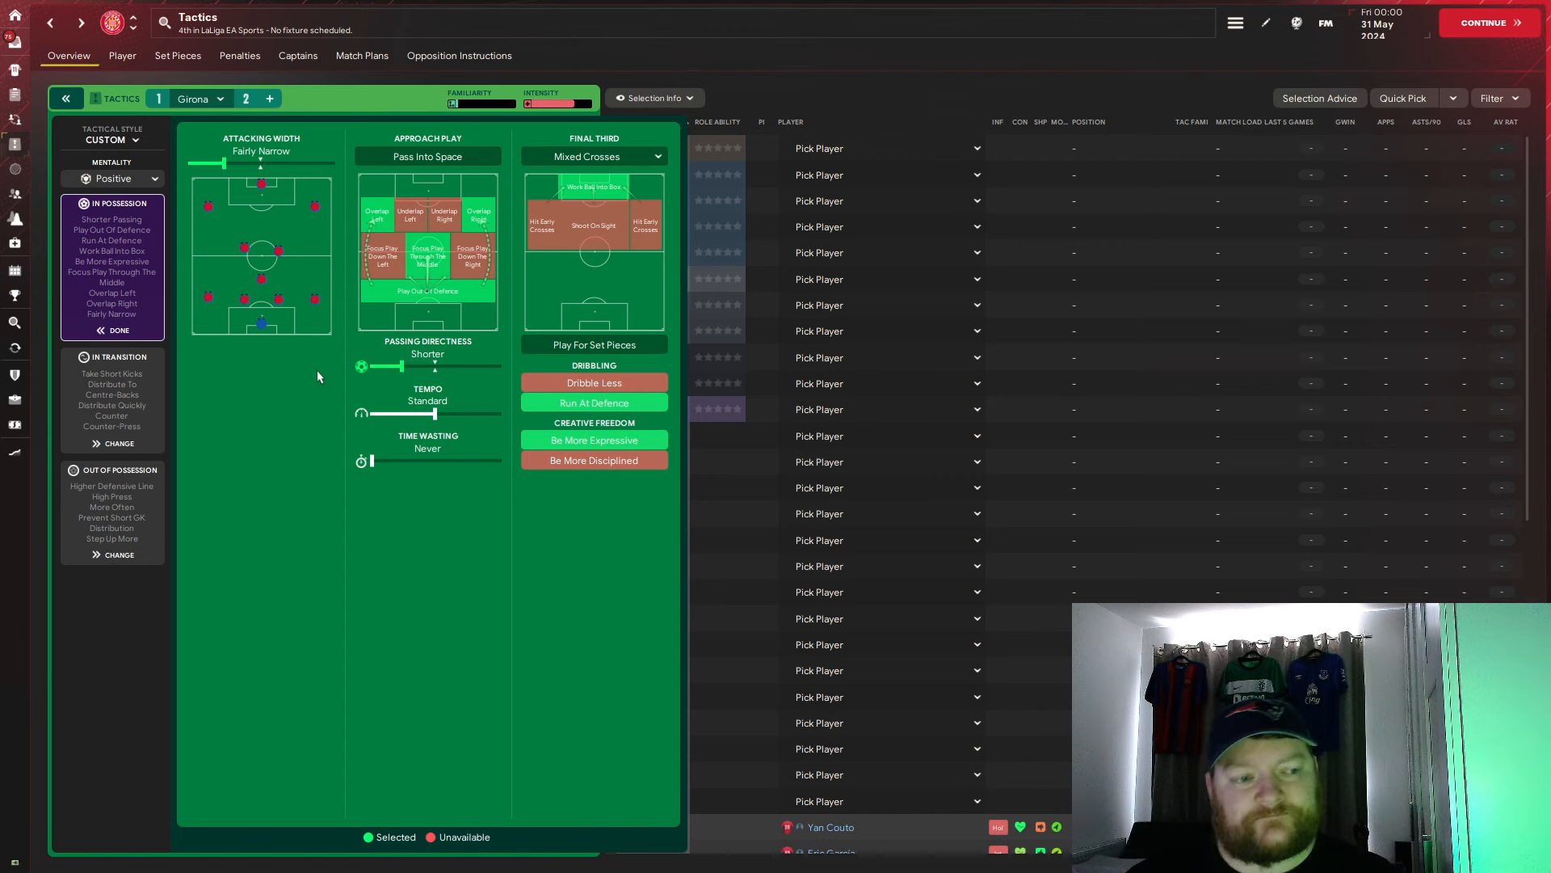
{"action": "left_click", "coordinate": [118, 443]}
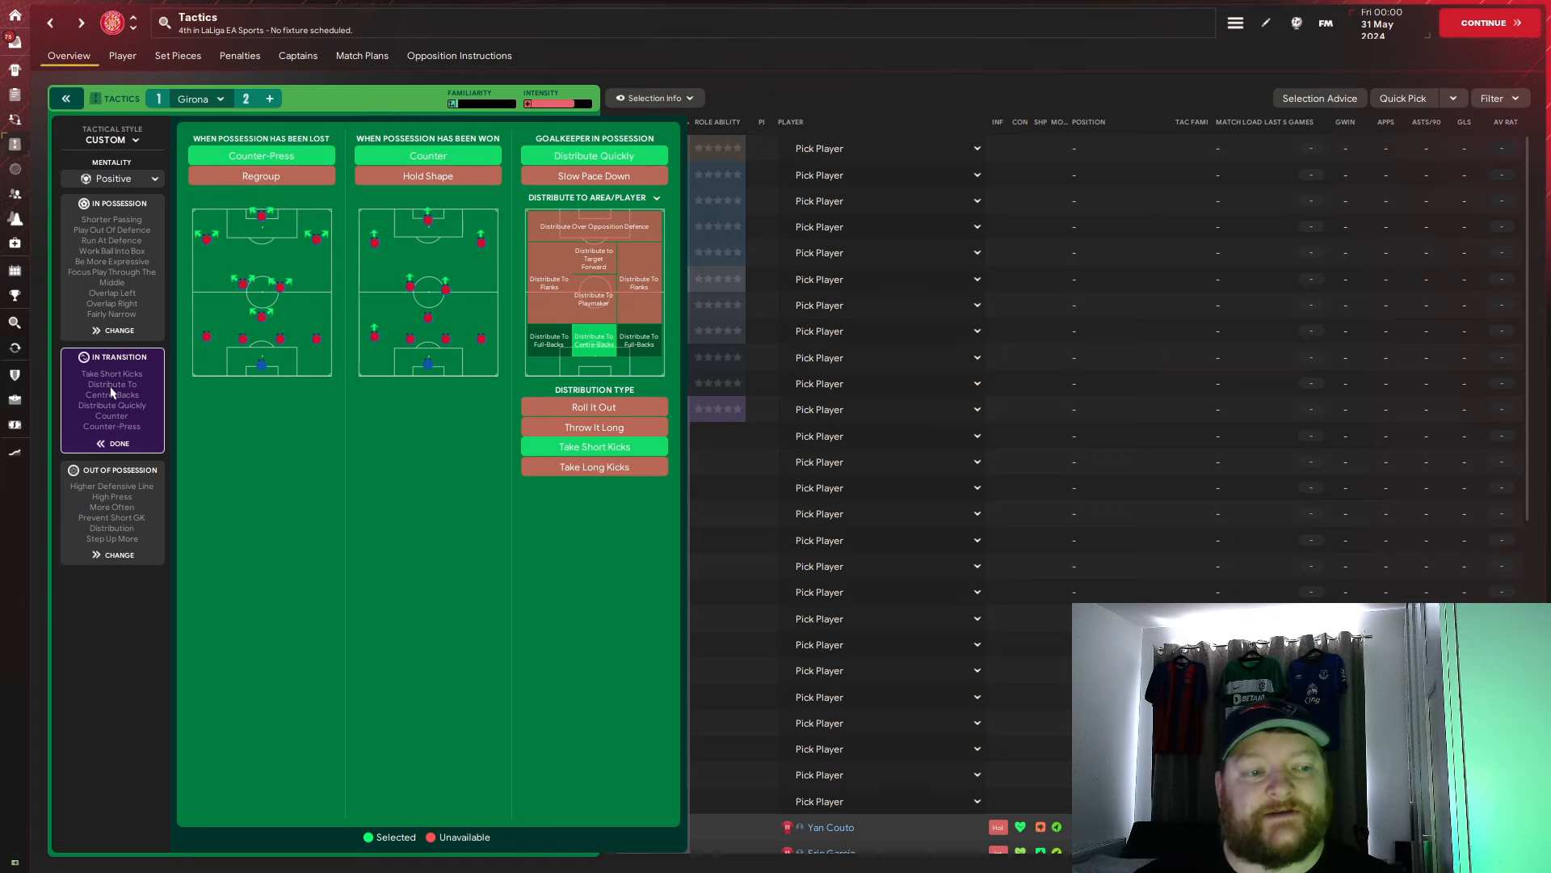
{"action": "left_click", "coordinate": [118, 443]}
Step: Review the out-of-possession instructions (higher line, high press, stepping up) and return to the formation
{"action": "left_click", "coordinate": [137, 503]}
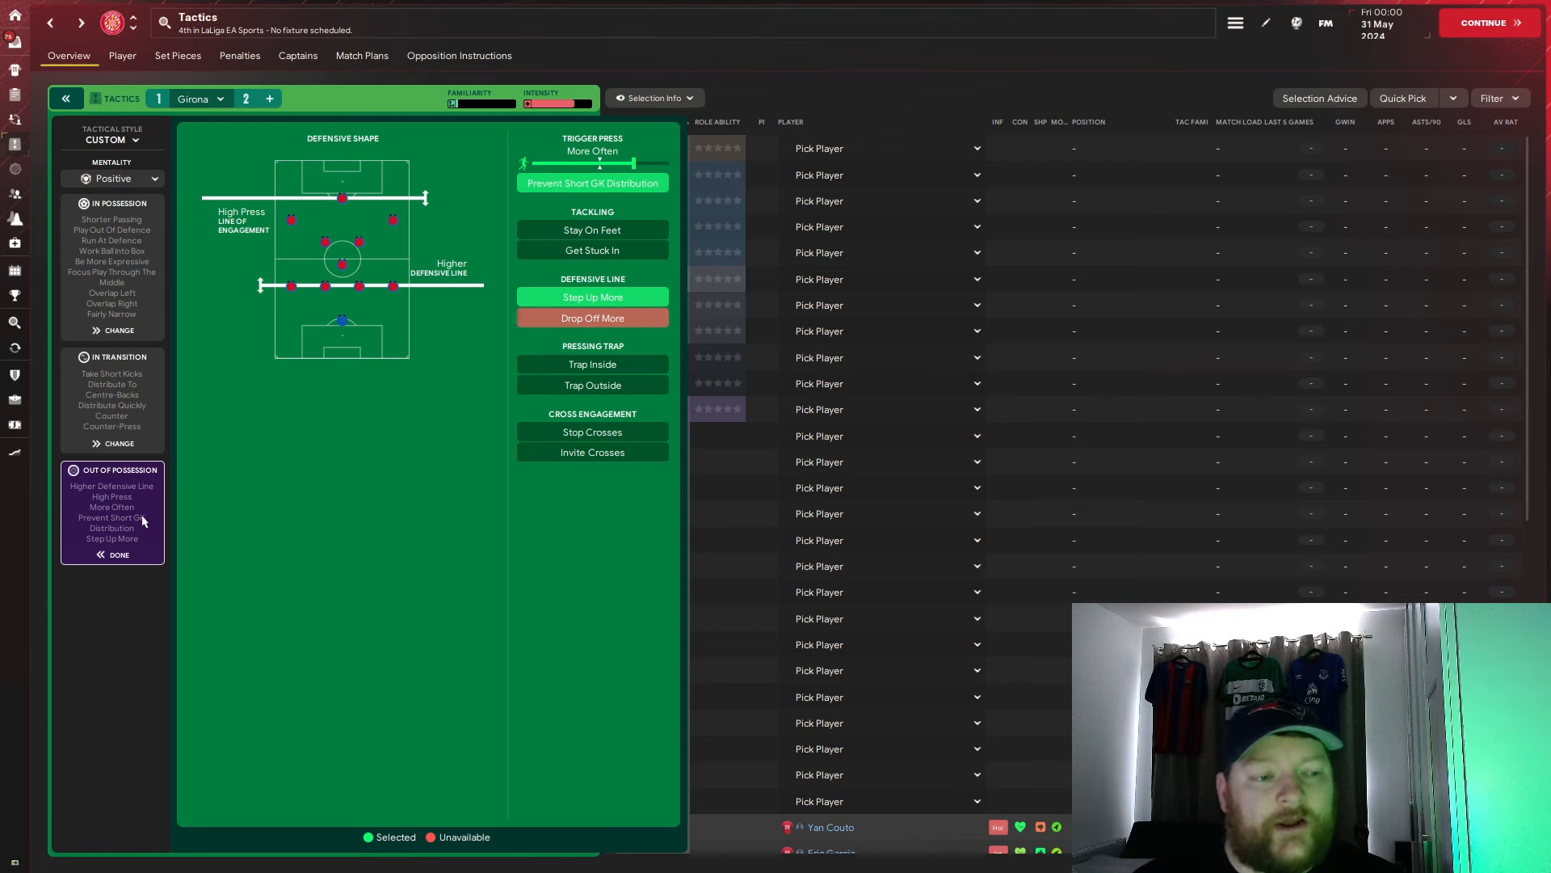
{"action": "left_click", "coordinate": [119, 555]}
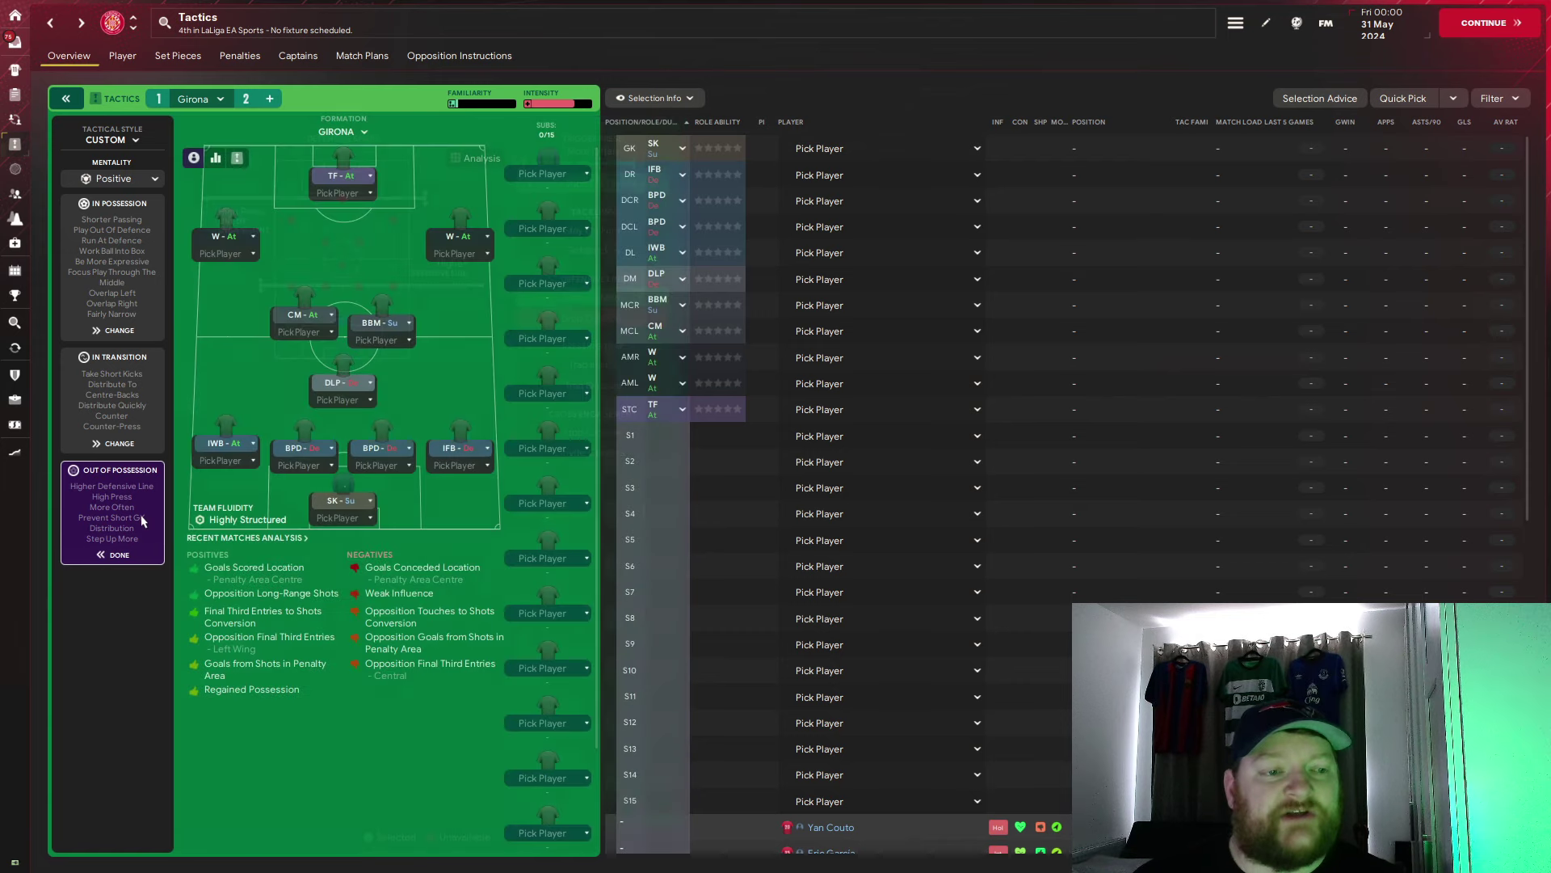
{"action": "left_click", "coordinate": [345, 499]}
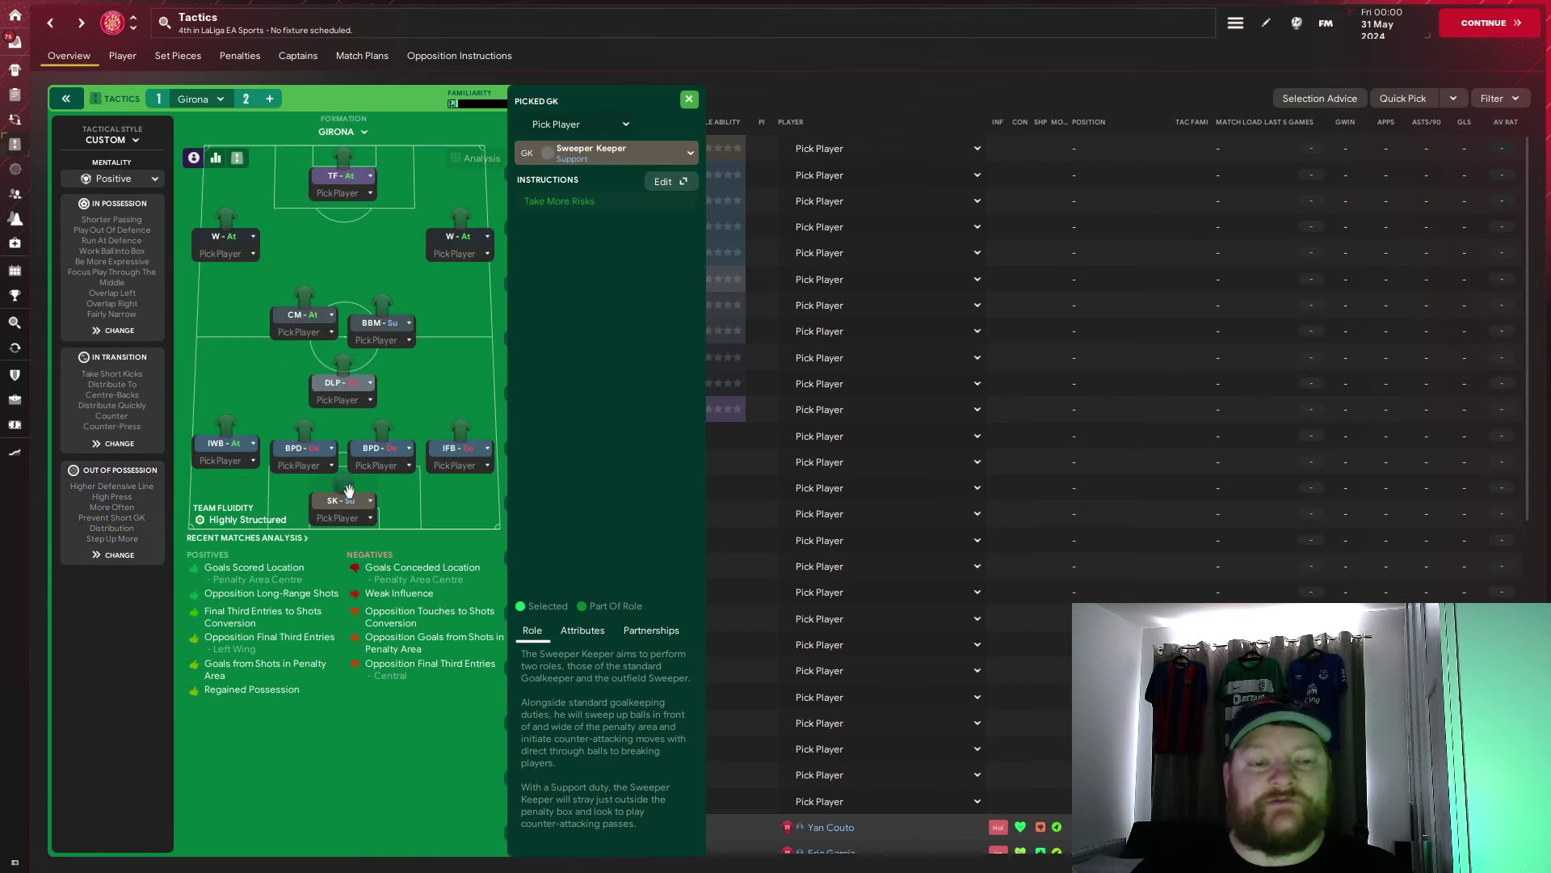
{"action": "left_click", "coordinate": [458, 439]}
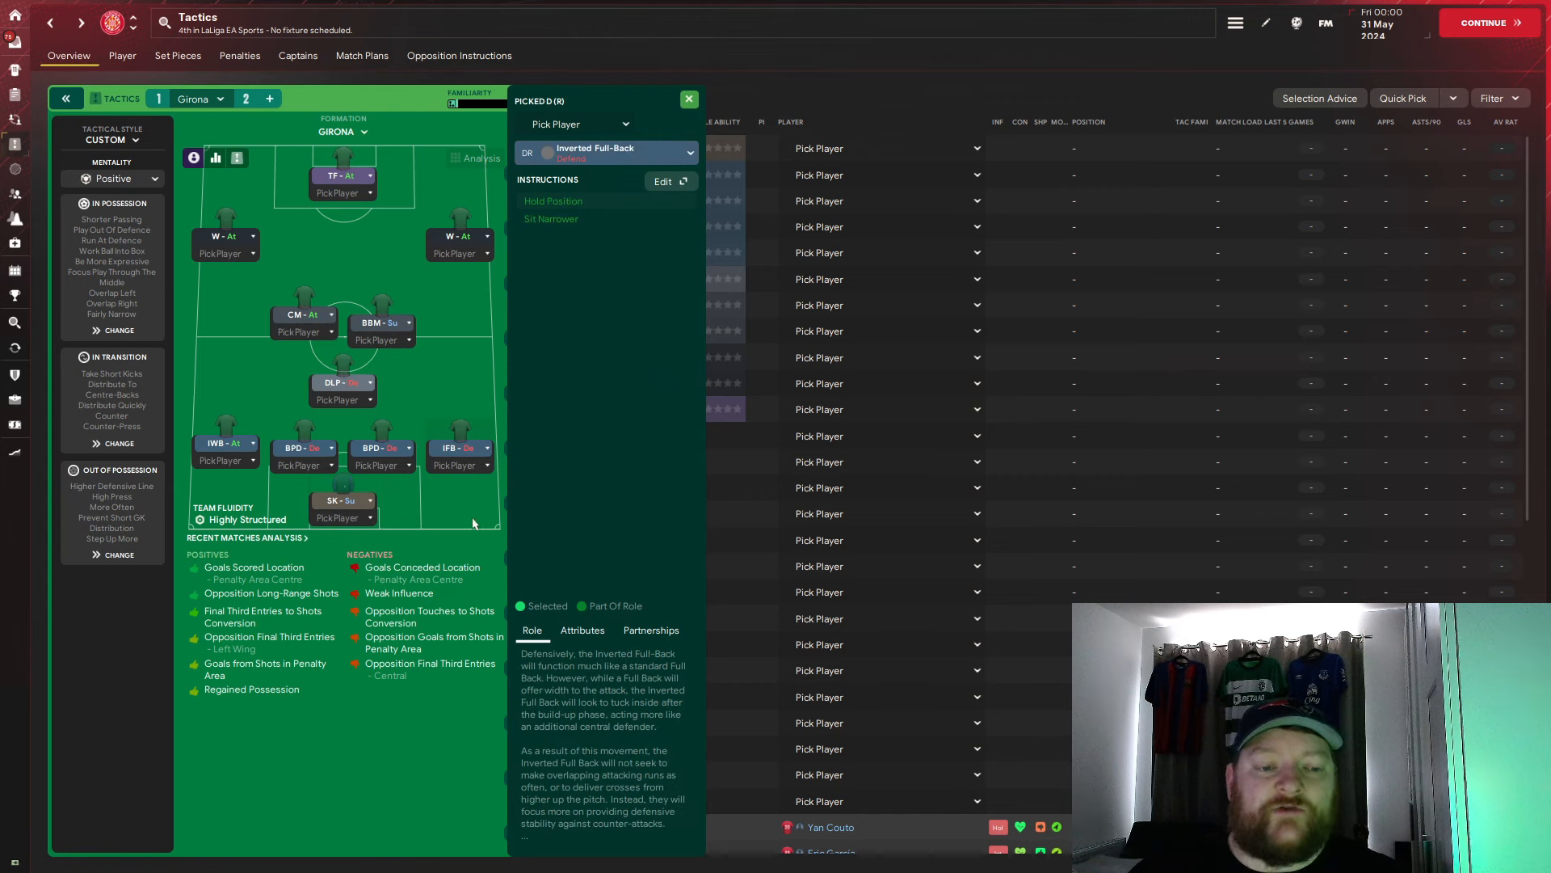
{"action": "left_click", "coordinate": [386, 443]}
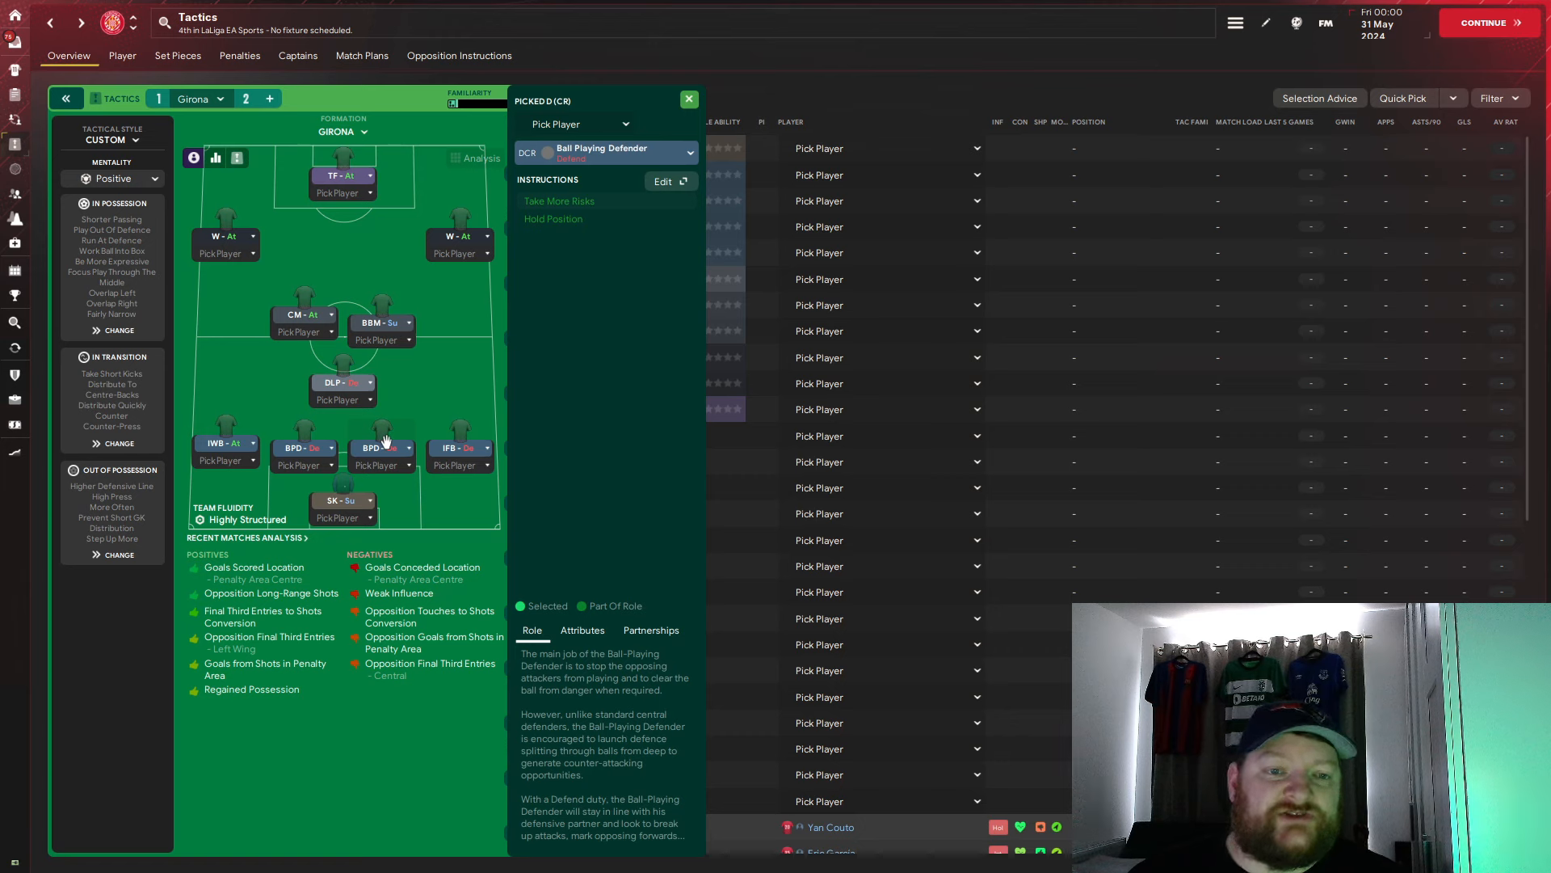
{"action": "left_click", "coordinate": [304, 439]}
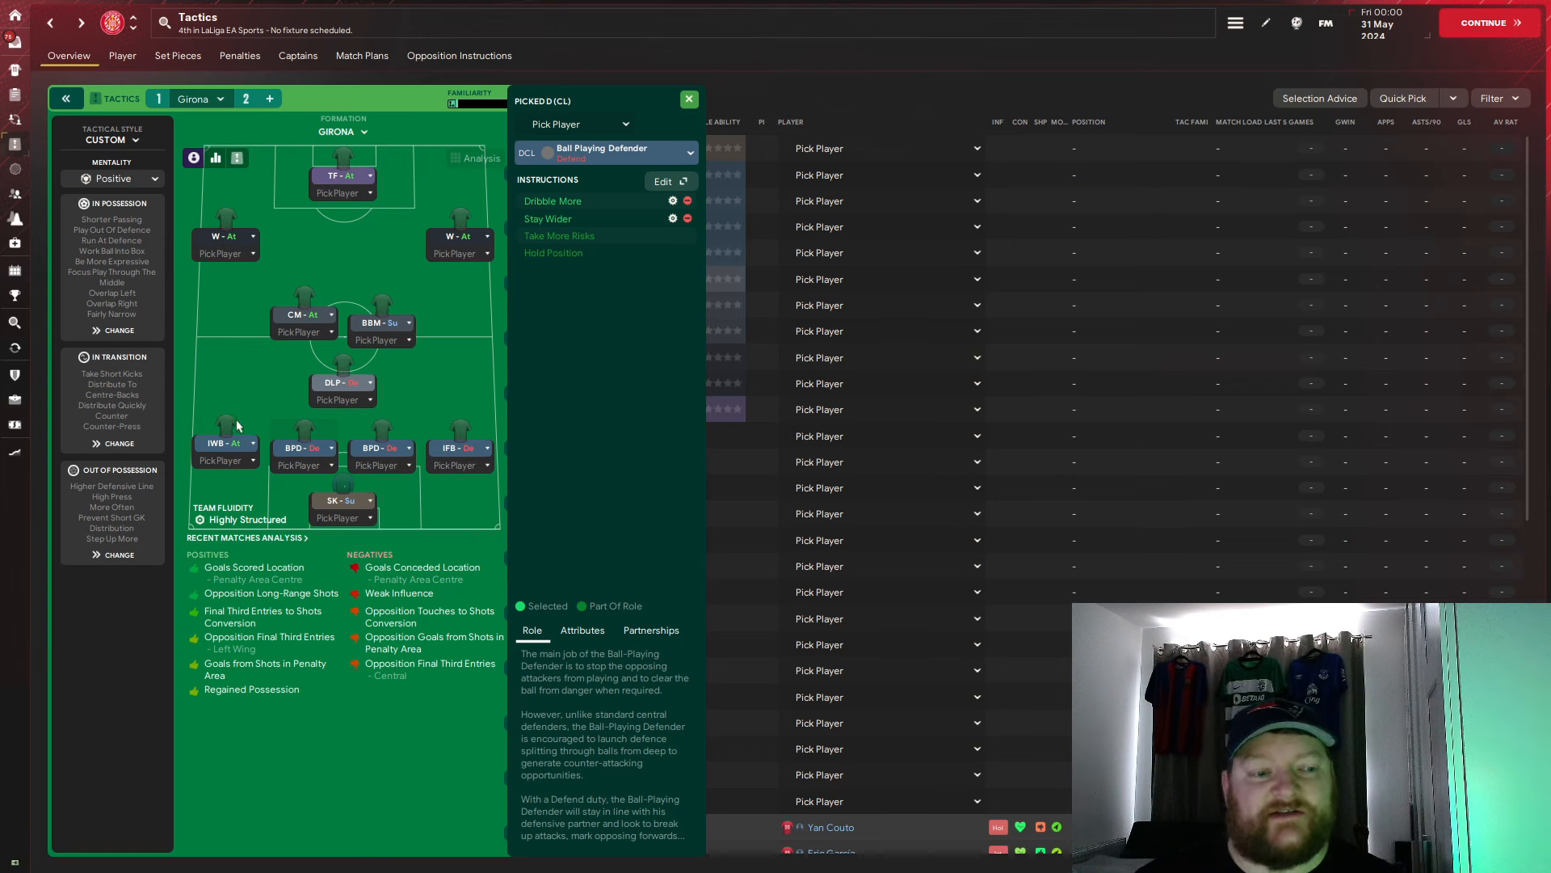
{"action": "left_click", "coordinate": [223, 437]}
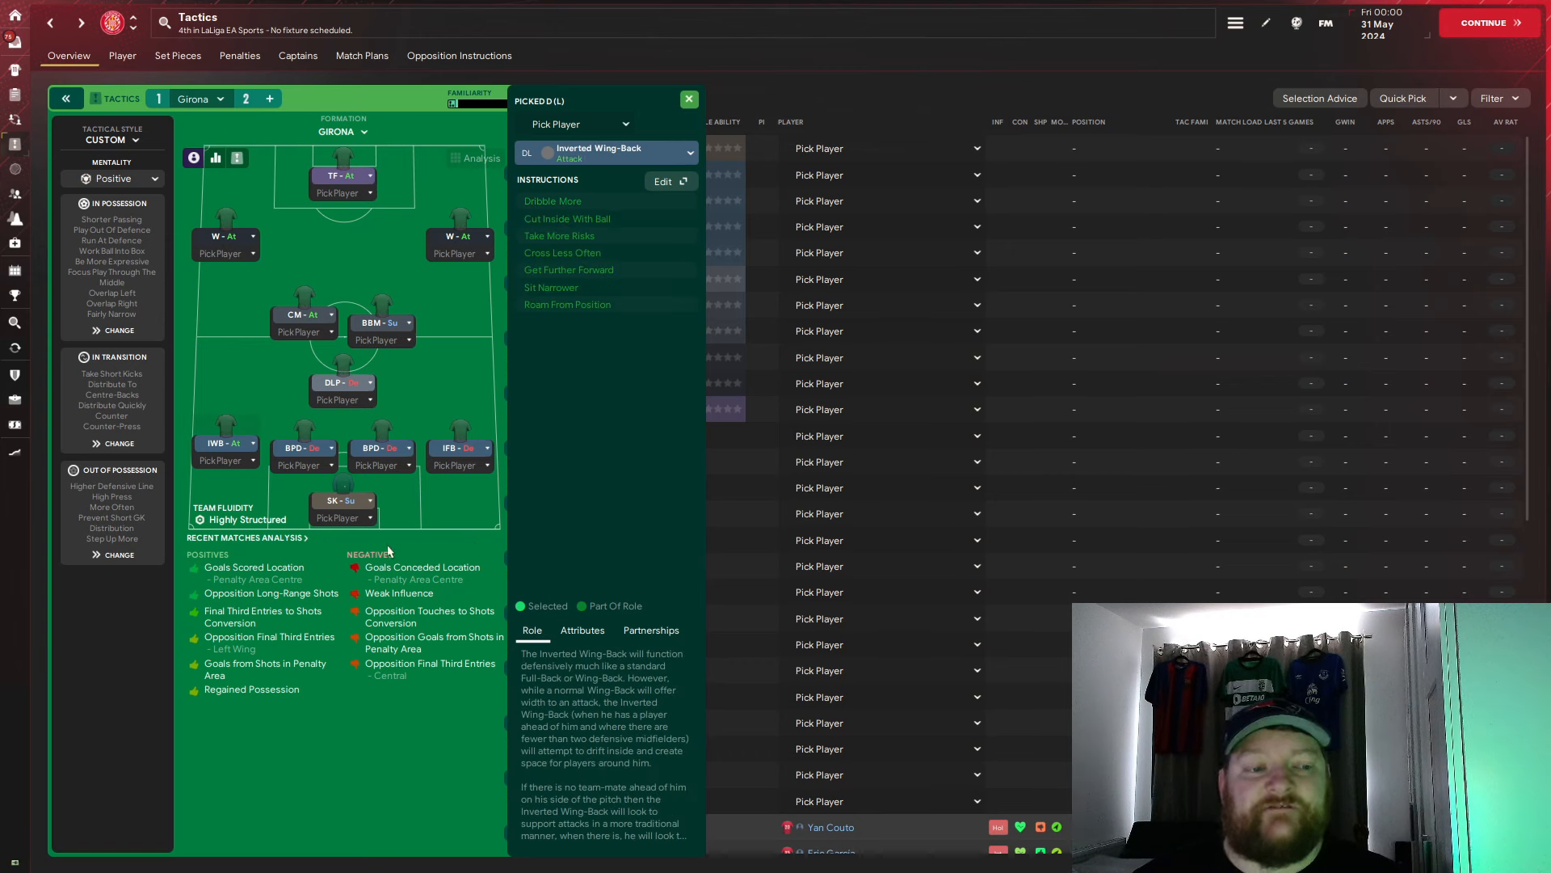
{"action": "left_click", "coordinate": [345, 374]}
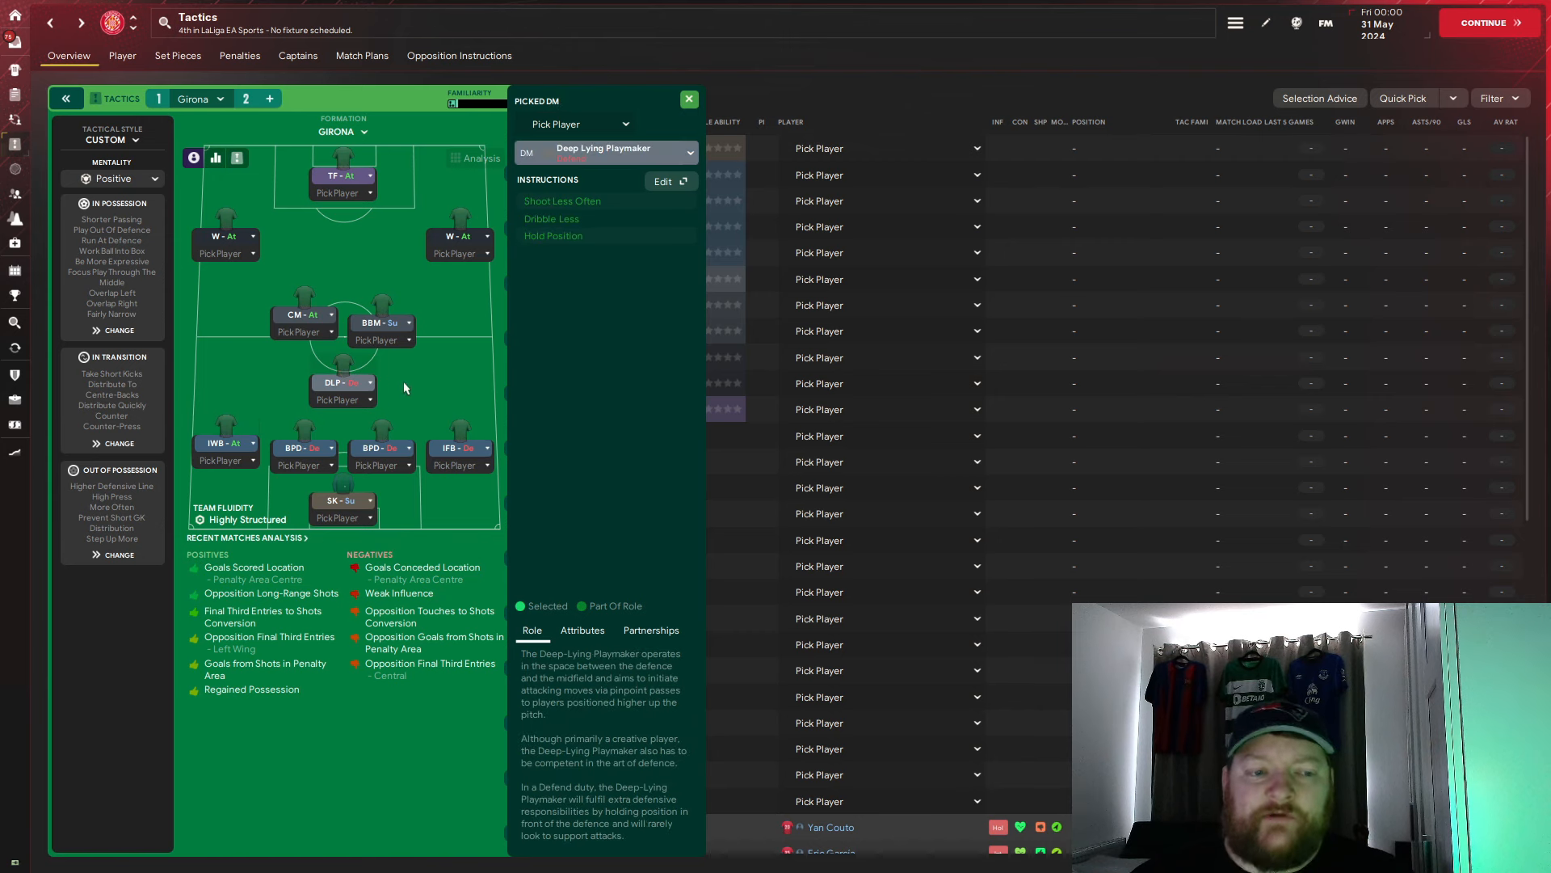
{"action": "left_click", "coordinate": [385, 324]}
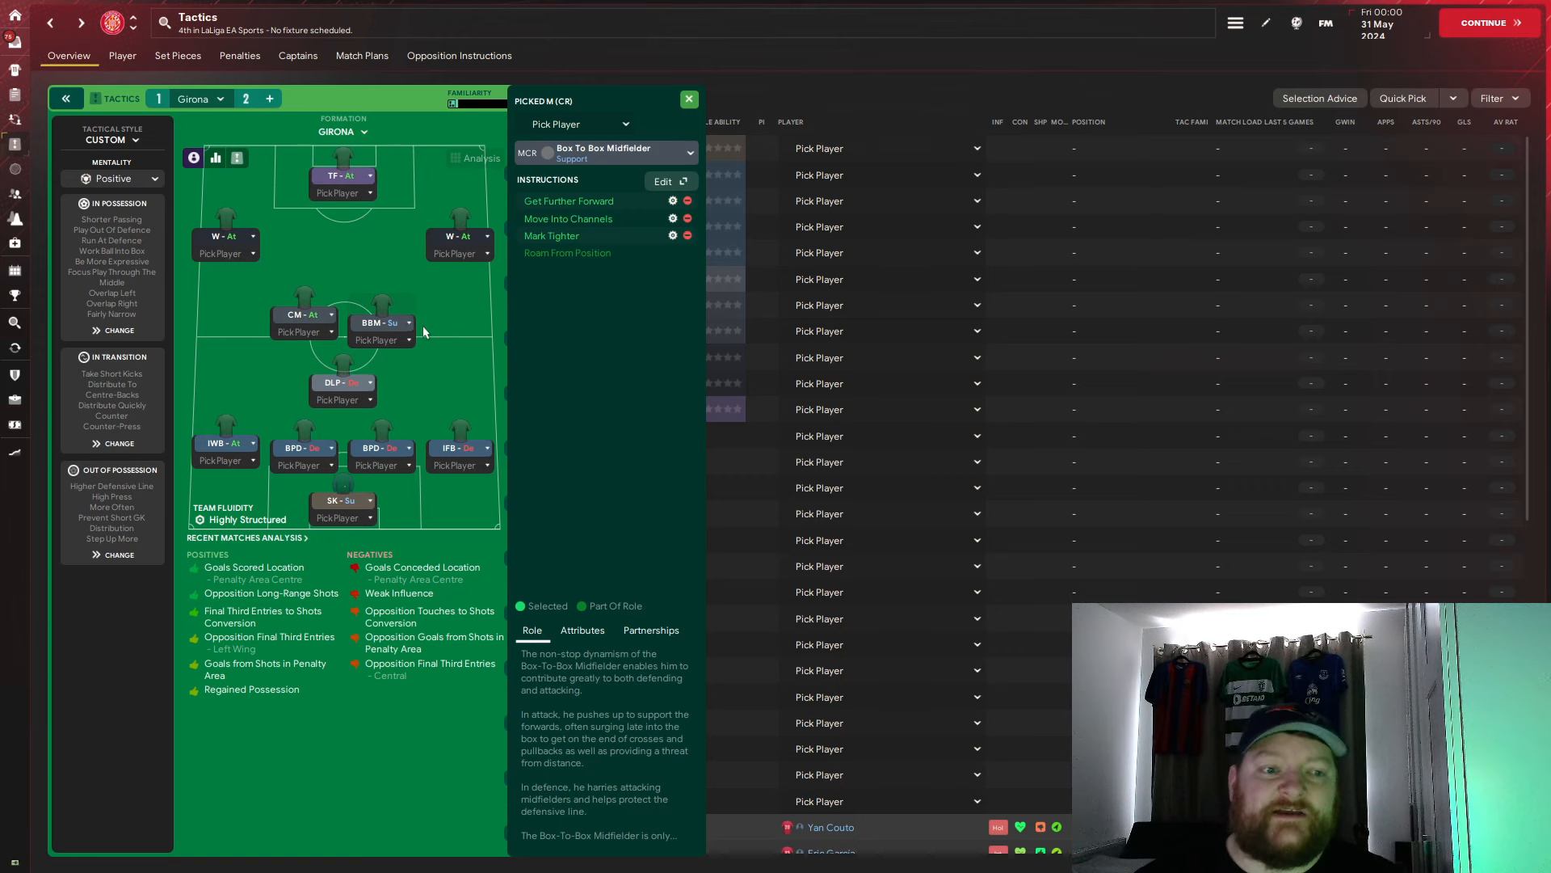
{"action": "left_click", "coordinate": [309, 310]}
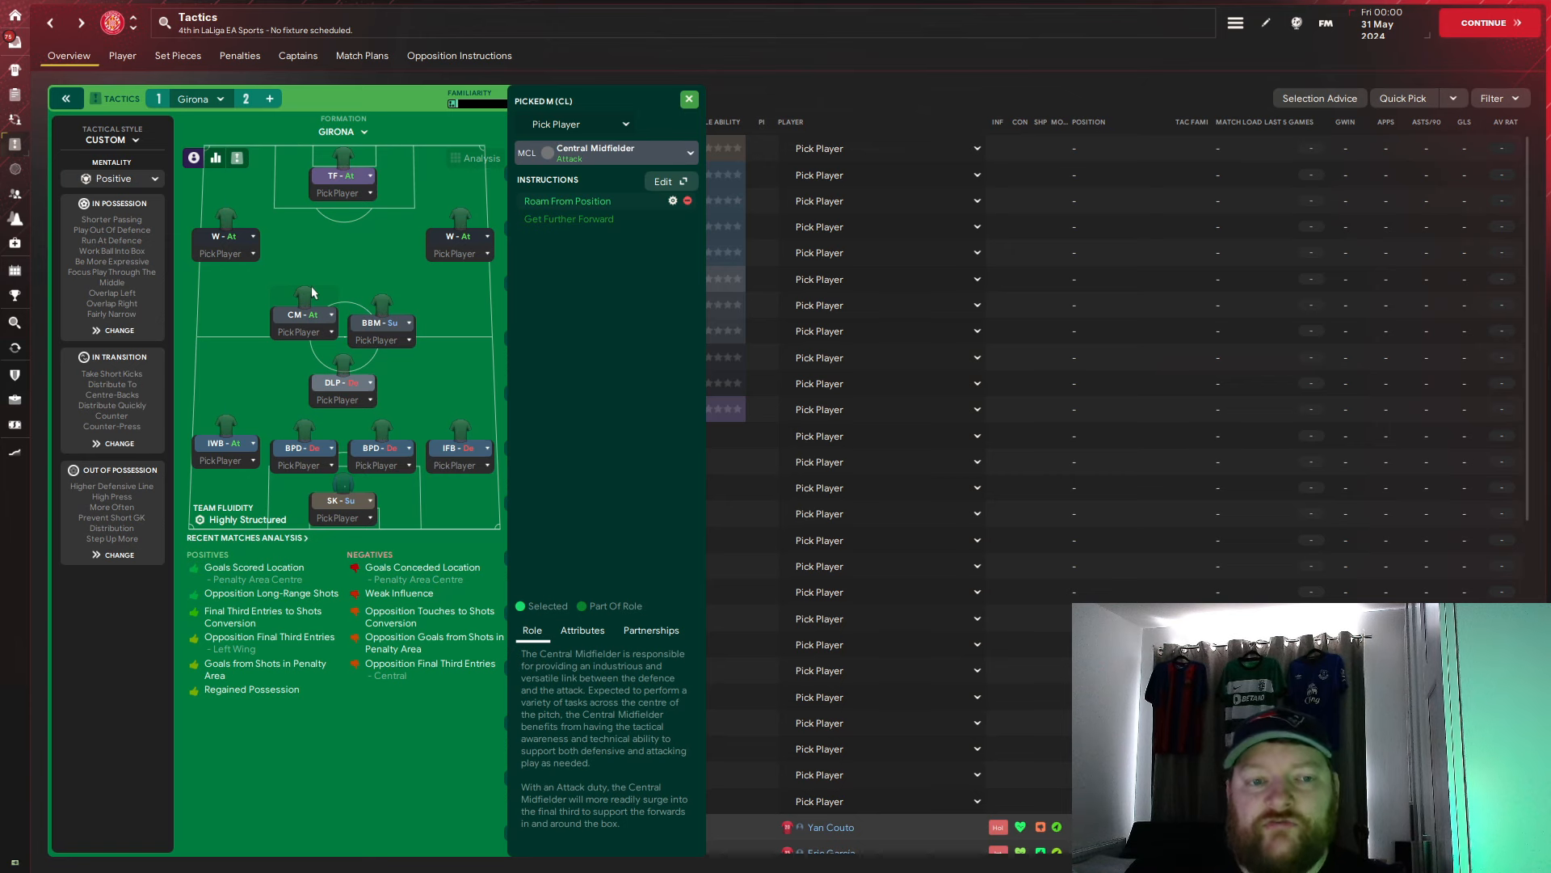
{"action": "left_click", "coordinate": [461, 228]}
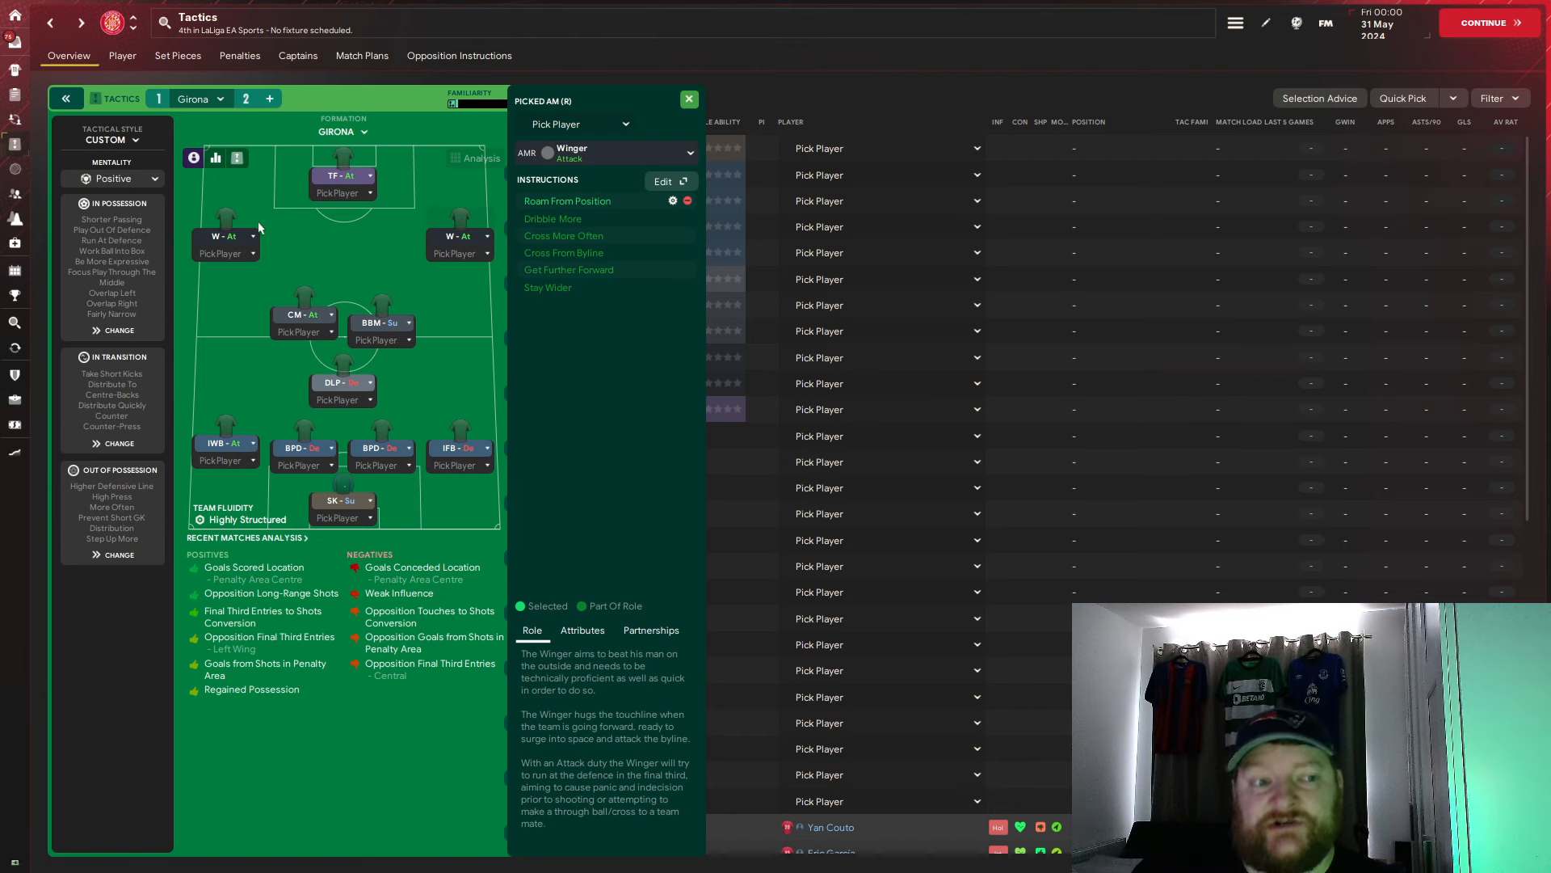
{"action": "left_click", "coordinate": [231, 228]}
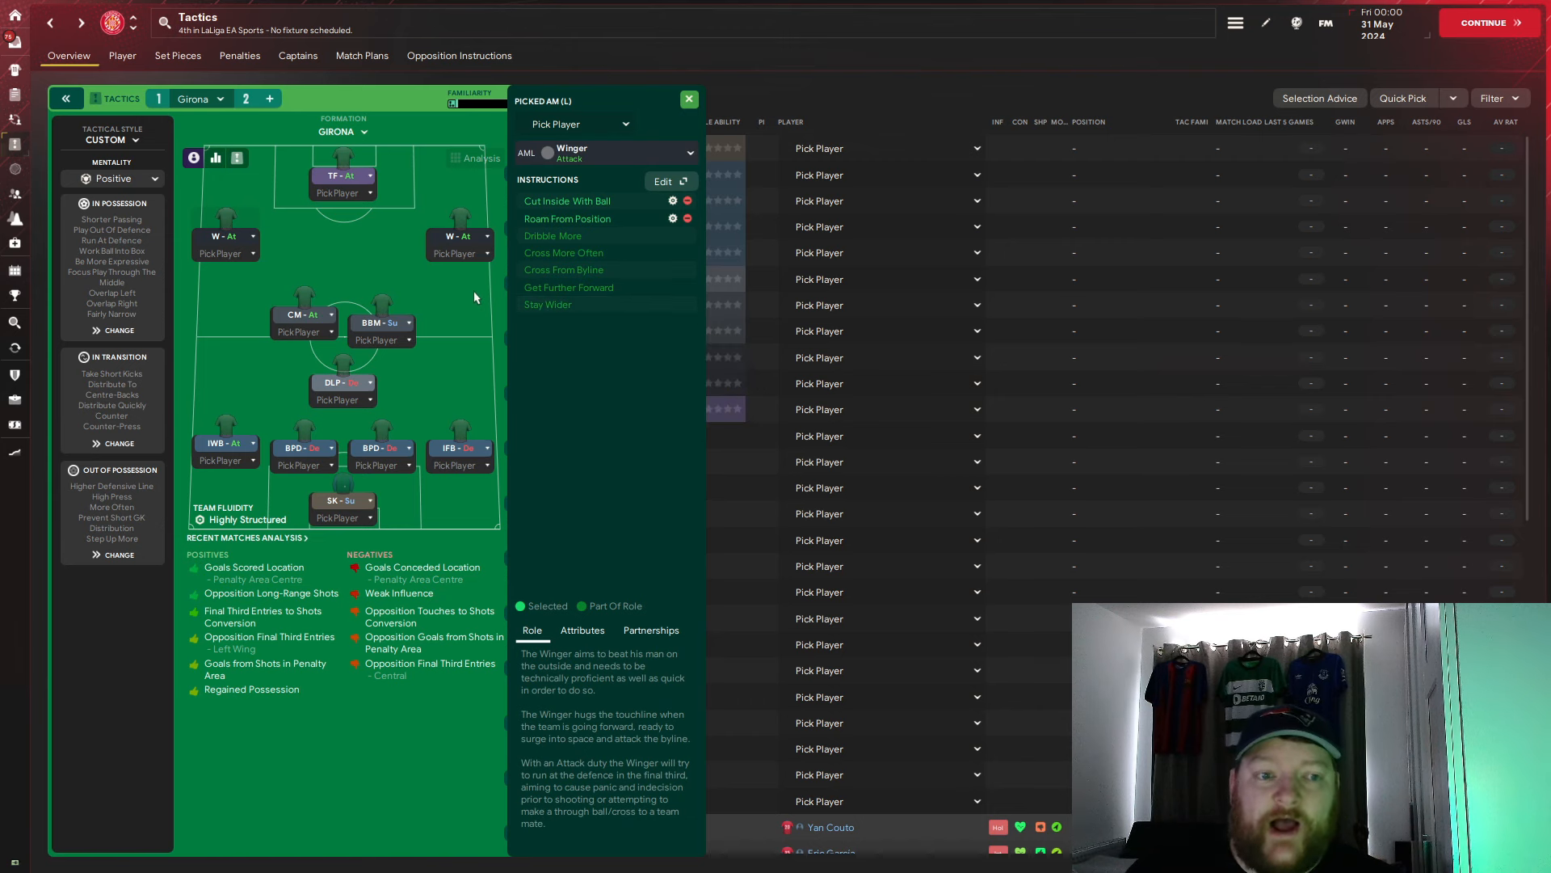
{"action": "left_click", "coordinate": [345, 165]}
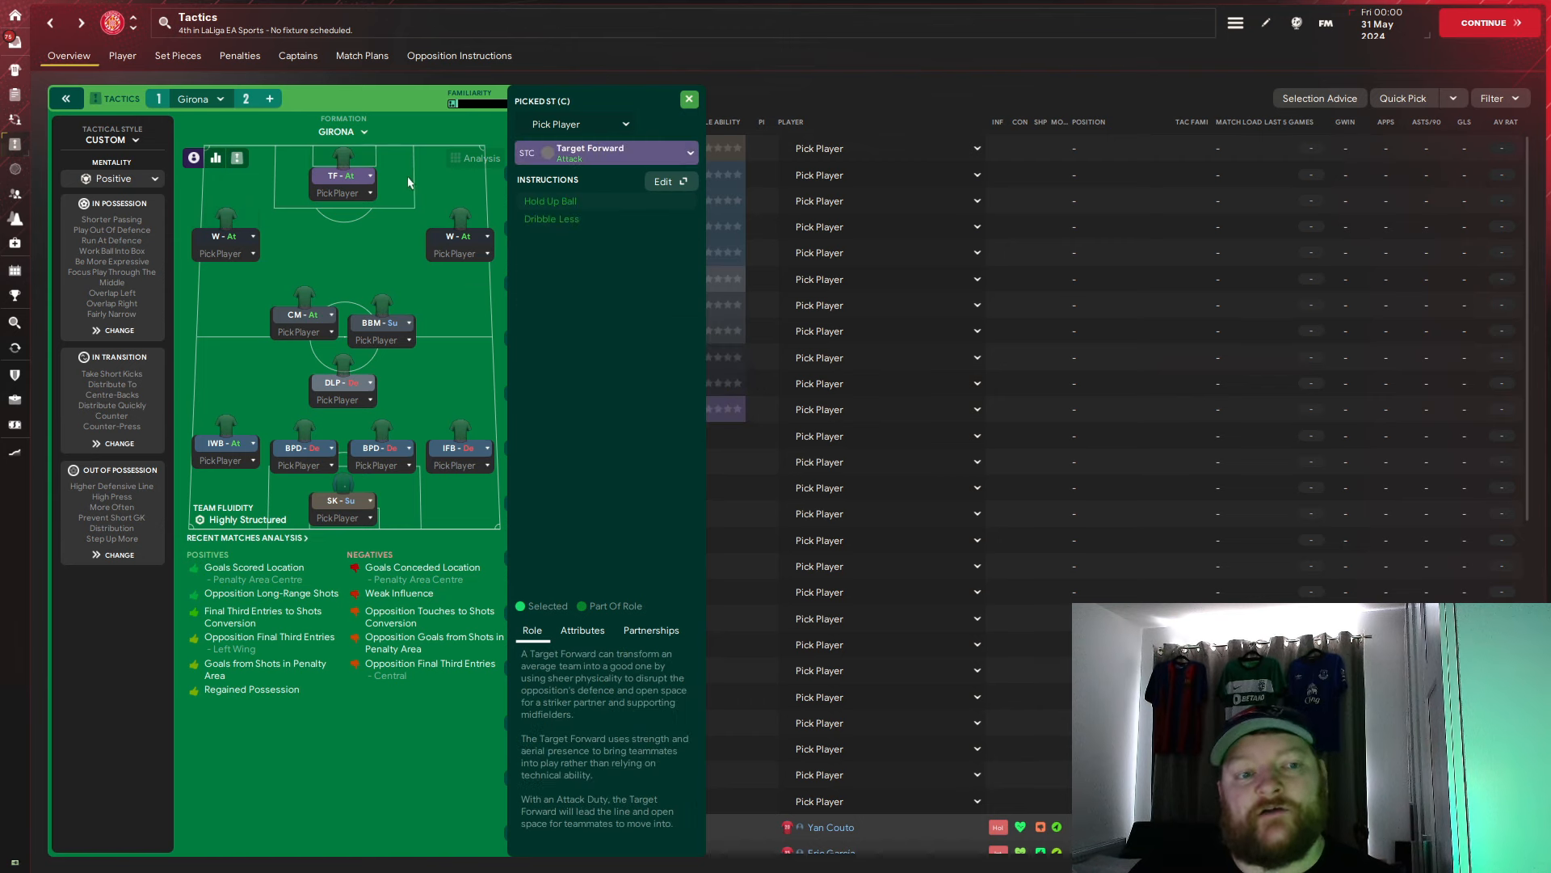
{"action": "left_click", "coordinate": [688, 101]}
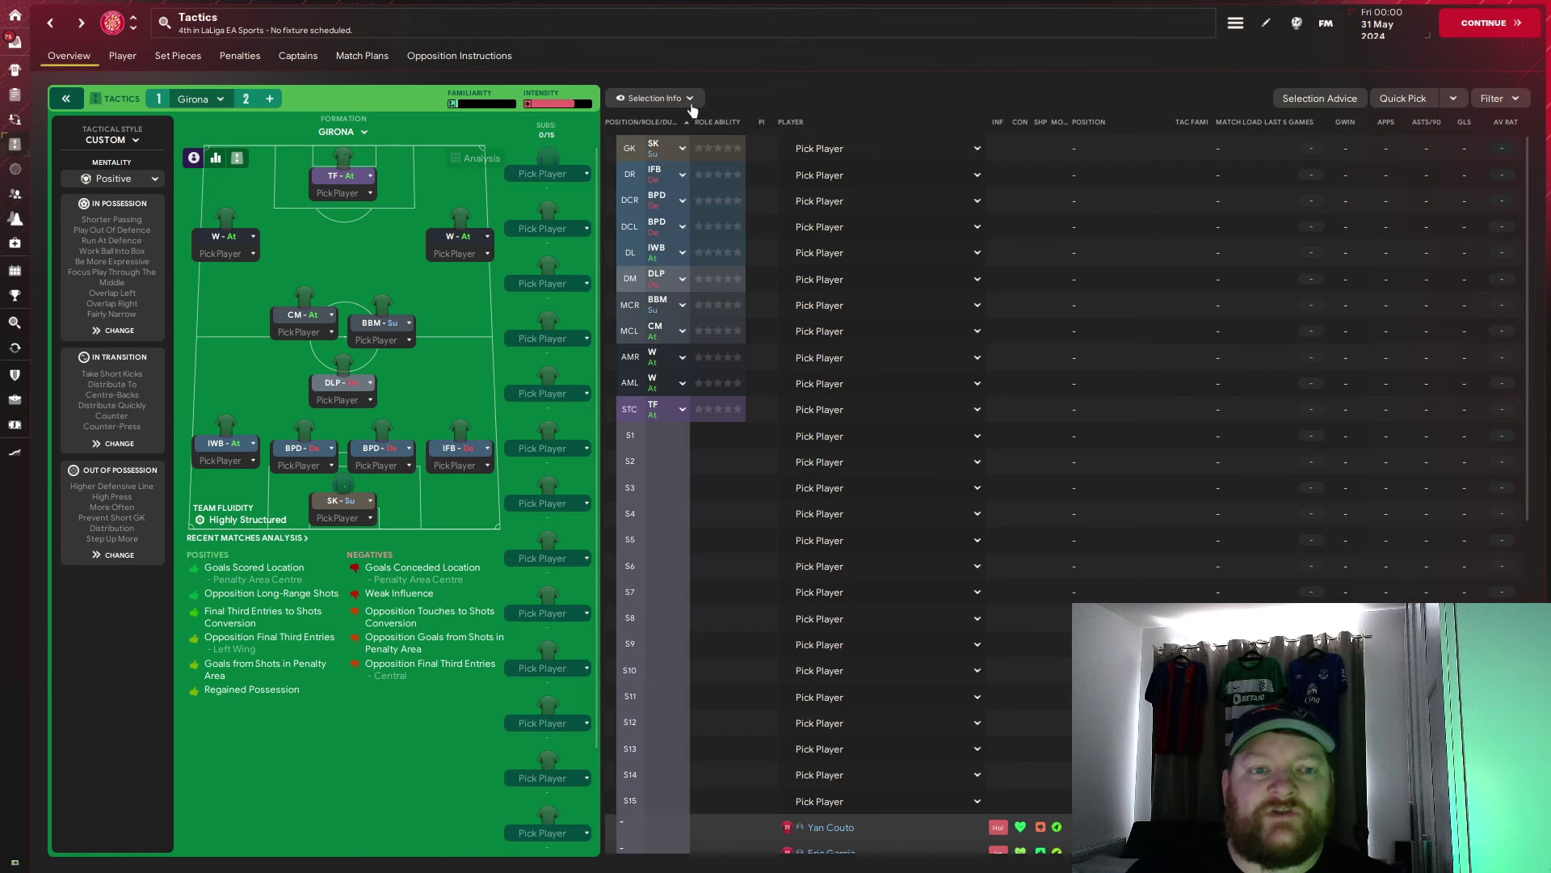
Step: Switch to Copy of: Girona and test moving the DM to left back and spreading the centre-backs
{"action": "left_click", "coordinate": [249, 101]}
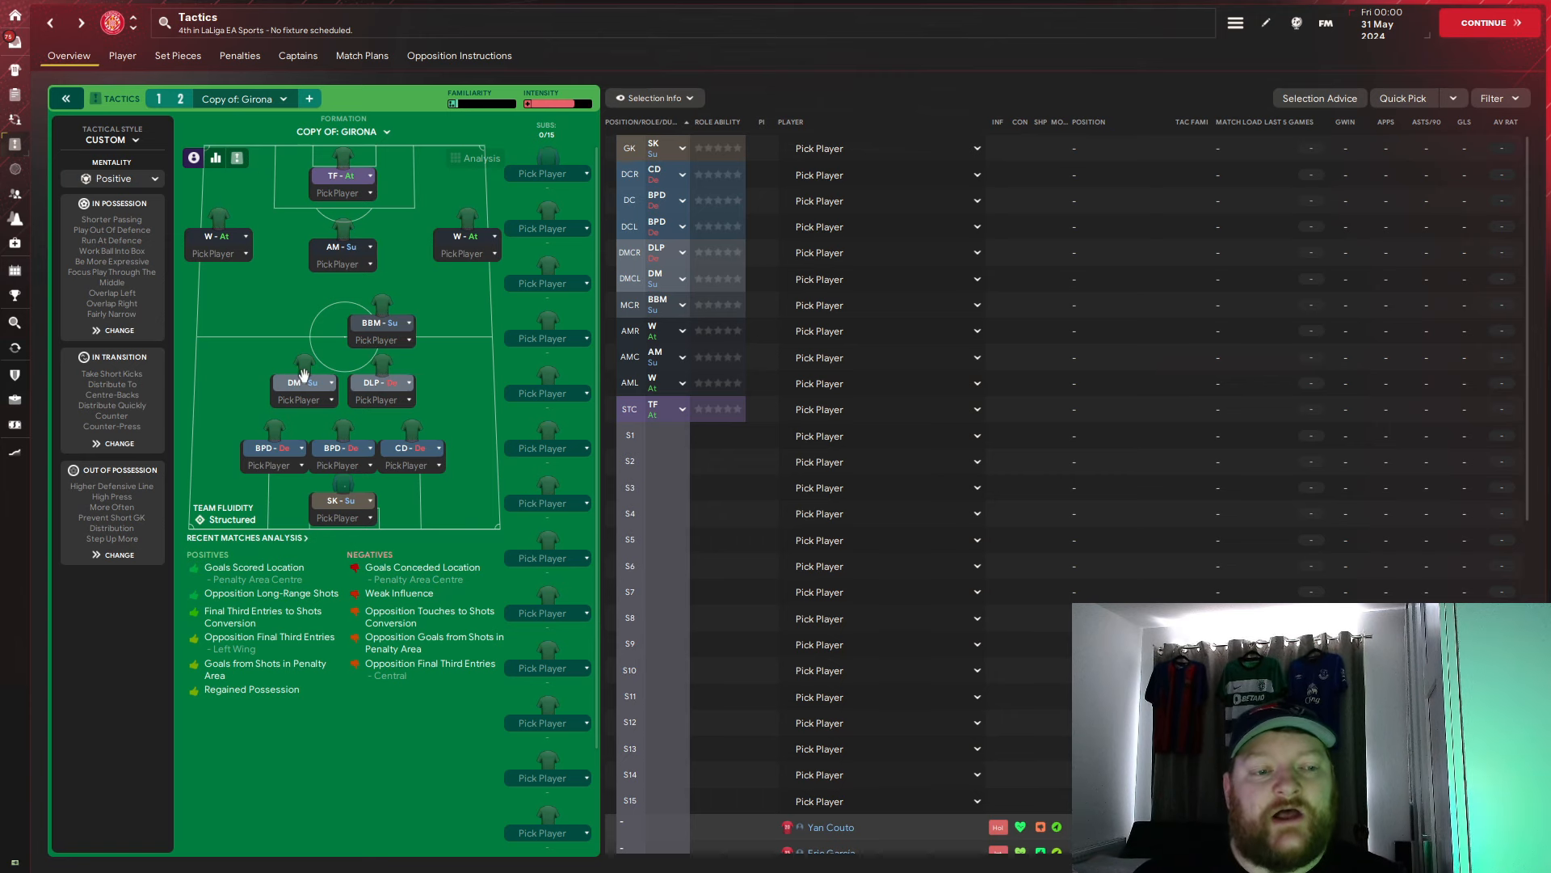
{"action": "left_click_drag", "start_coordinate": [300, 385], "coordinate": [216, 454]}
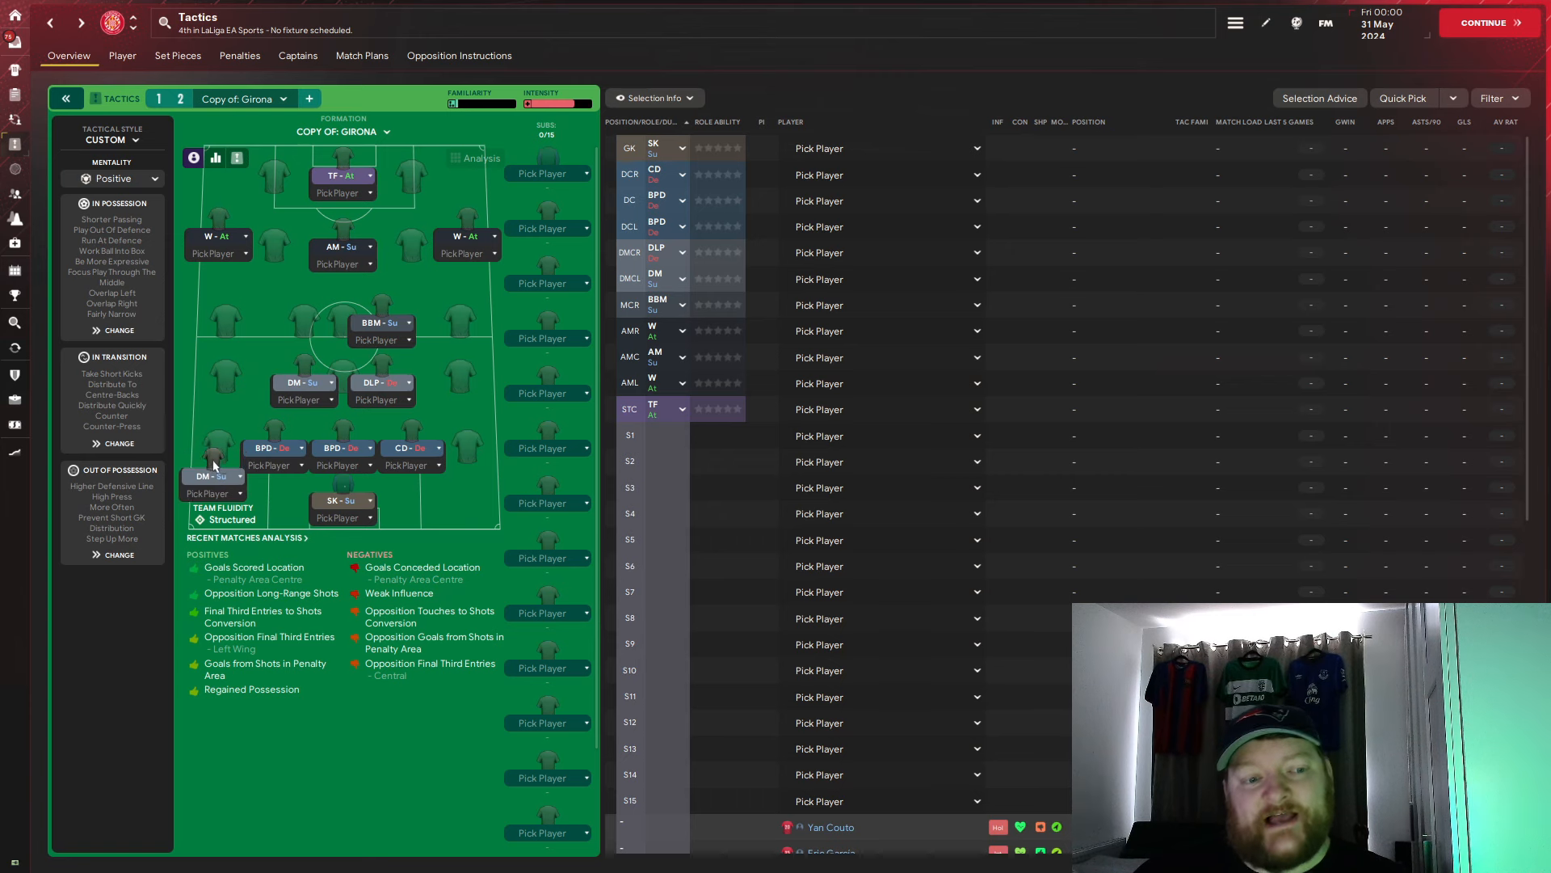
{"action": "left_click_drag", "start_coordinate": [215, 456], "coordinate": [300, 384]}
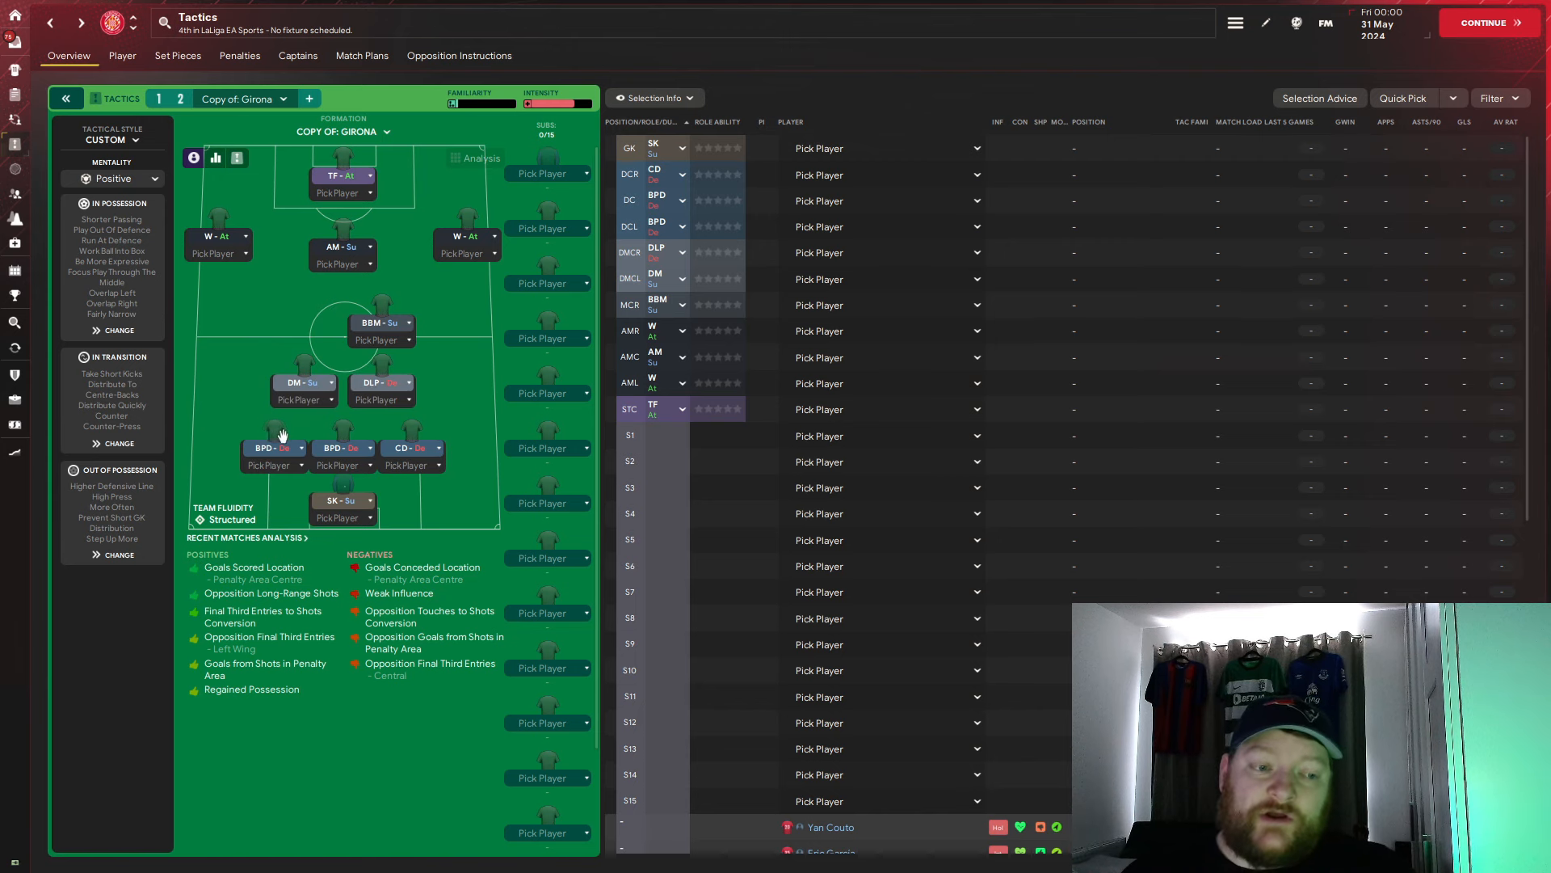
{"action": "mouse_move", "coordinate": [278, 439]}
{"action": "left_mouse_down"}
{"action": "mouse_move", "coordinate": [295, 445]}
{"action": "mouse_move", "coordinate": [279, 449]}
{"action": "left_mouse_up"}
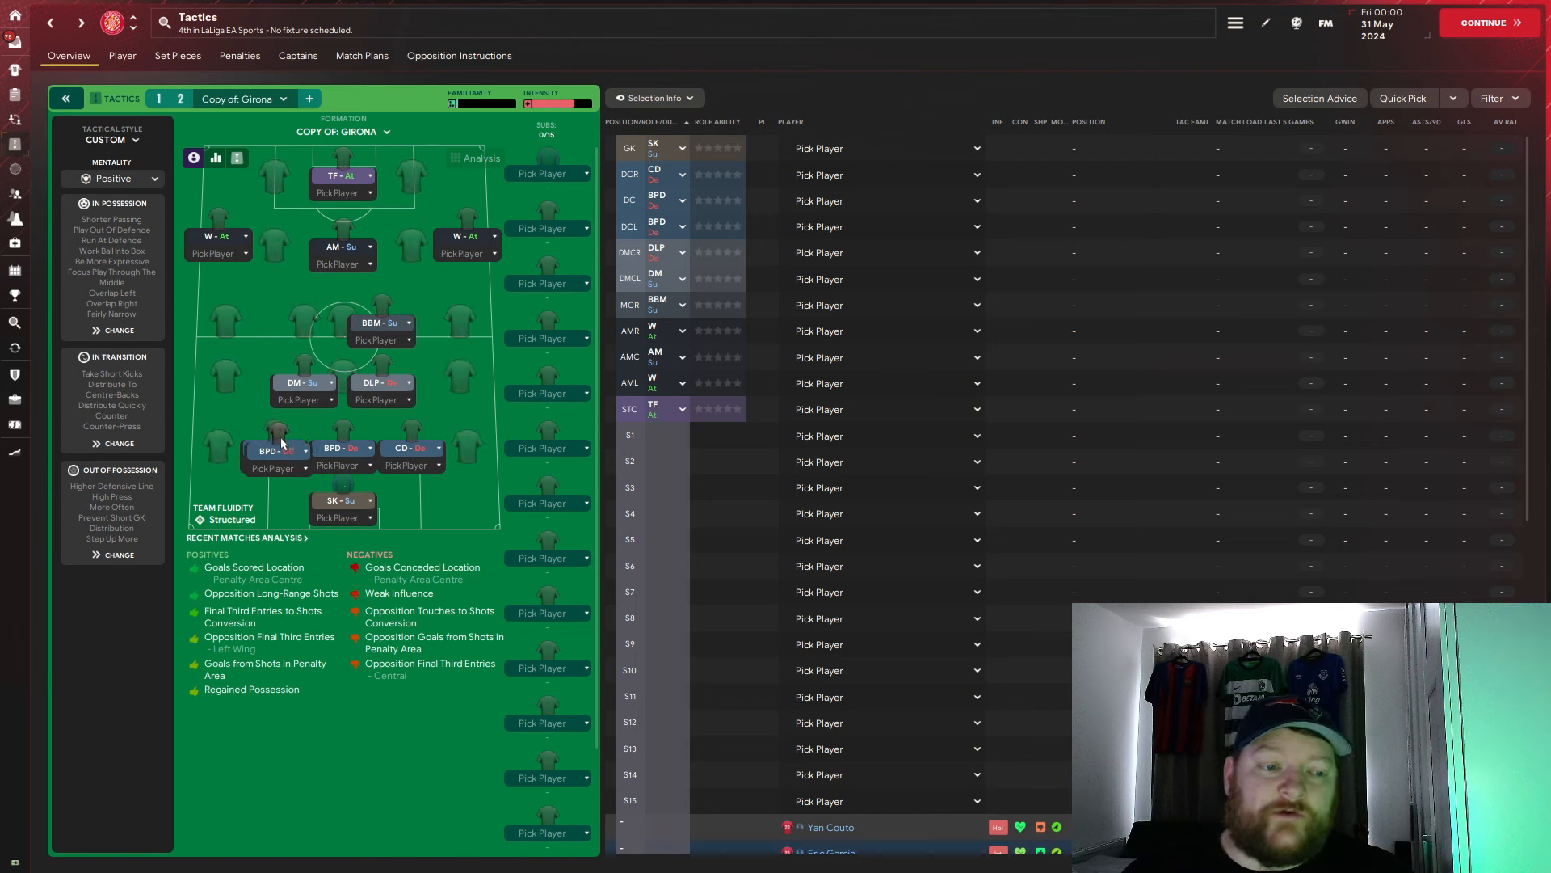
{"action": "mouse_move", "coordinate": [419, 449]}
{"action": "left_mouse_down"}
{"action": "mouse_move", "coordinate": [454, 450]}
{"action": "mouse_move", "coordinate": [413, 451]}
{"action": "left_mouse_up"}
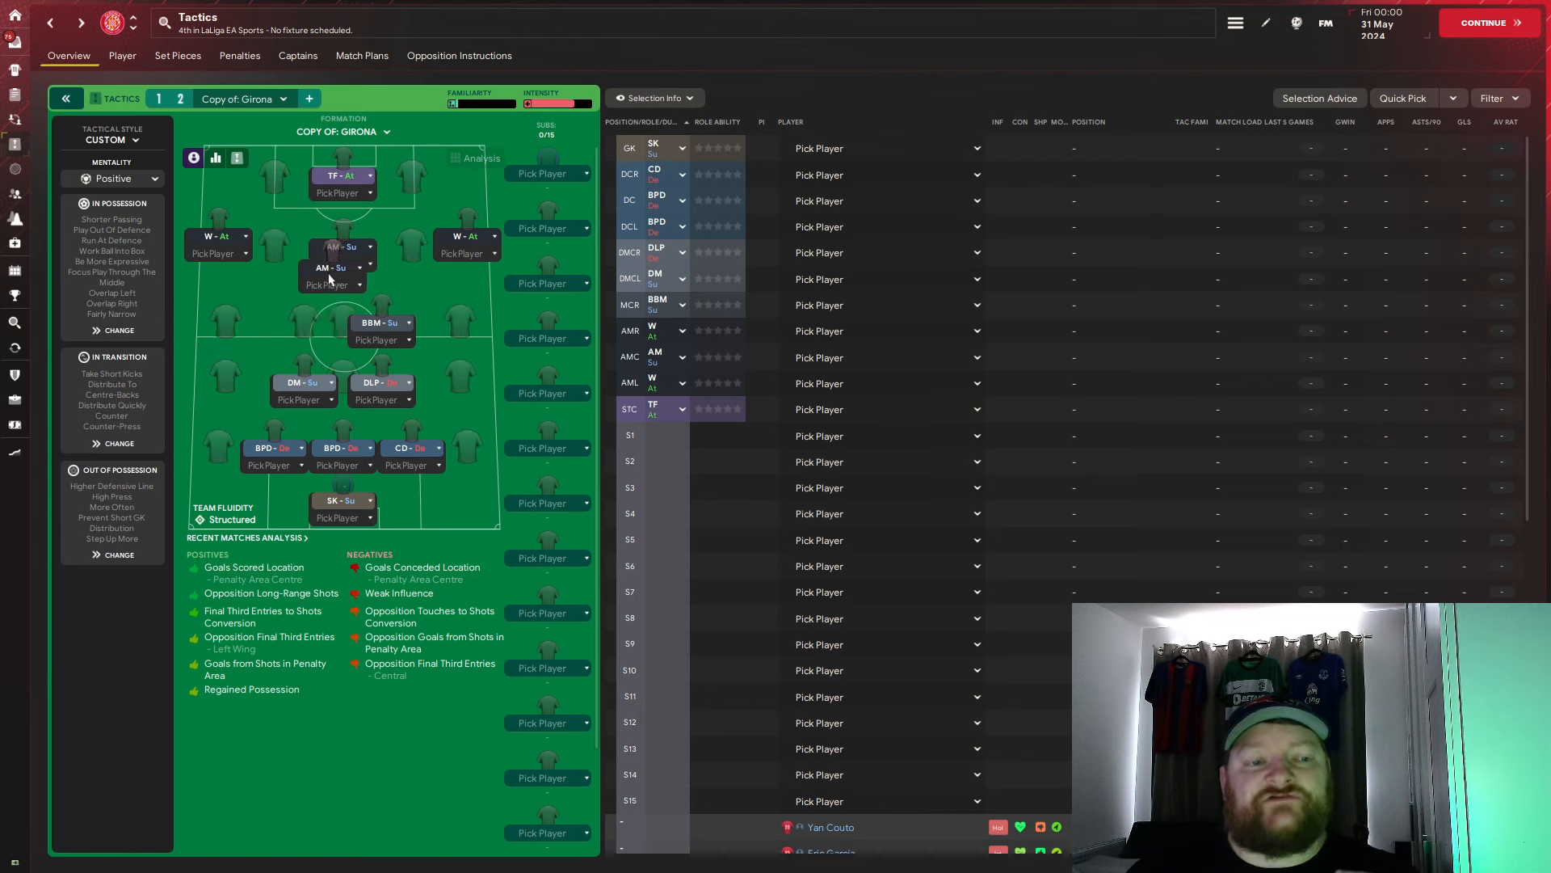
Step: Pull the attacking midfielders and BBM back into two central midfield slots beside the DLP
{"action": "mouse_move", "coordinate": [342, 243]}
{"action": "left_mouse_down"}
{"action": "mouse_move", "coordinate": [304, 320]}
{"action": "mouse_move", "coordinate": [343, 248]}
{"action": "left_mouse_up"}
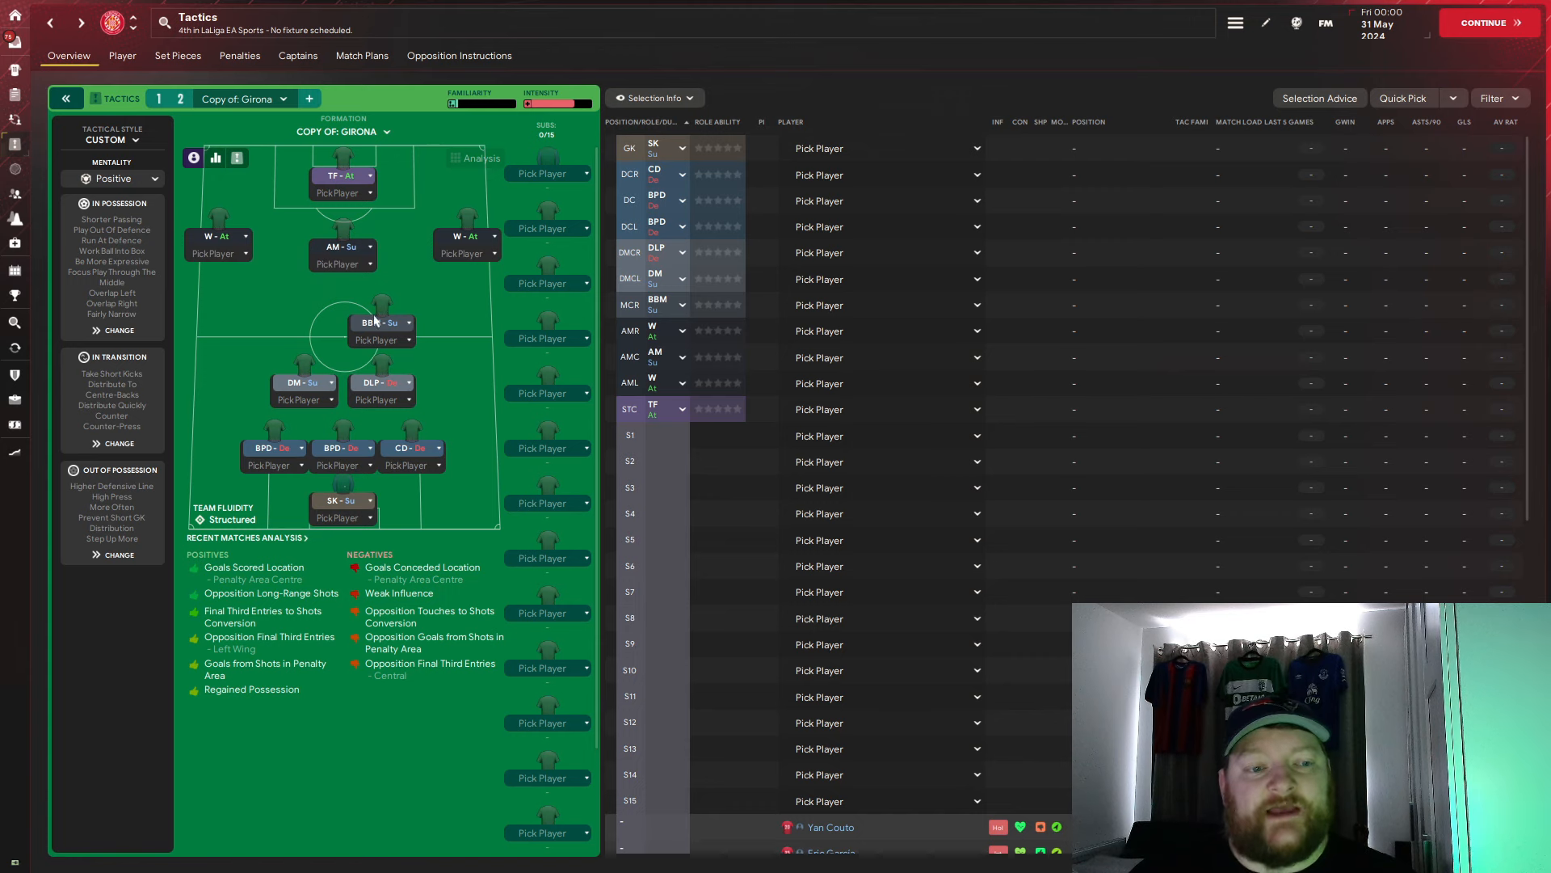
{"action": "mouse_move", "coordinate": [379, 322]}
{"action": "left_mouse_down"}
{"action": "mouse_move", "coordinate": [407, 253]}
{"action": "mouse_move", "coordinate": [400, 269]}
{"action": "left_mouse_up"}
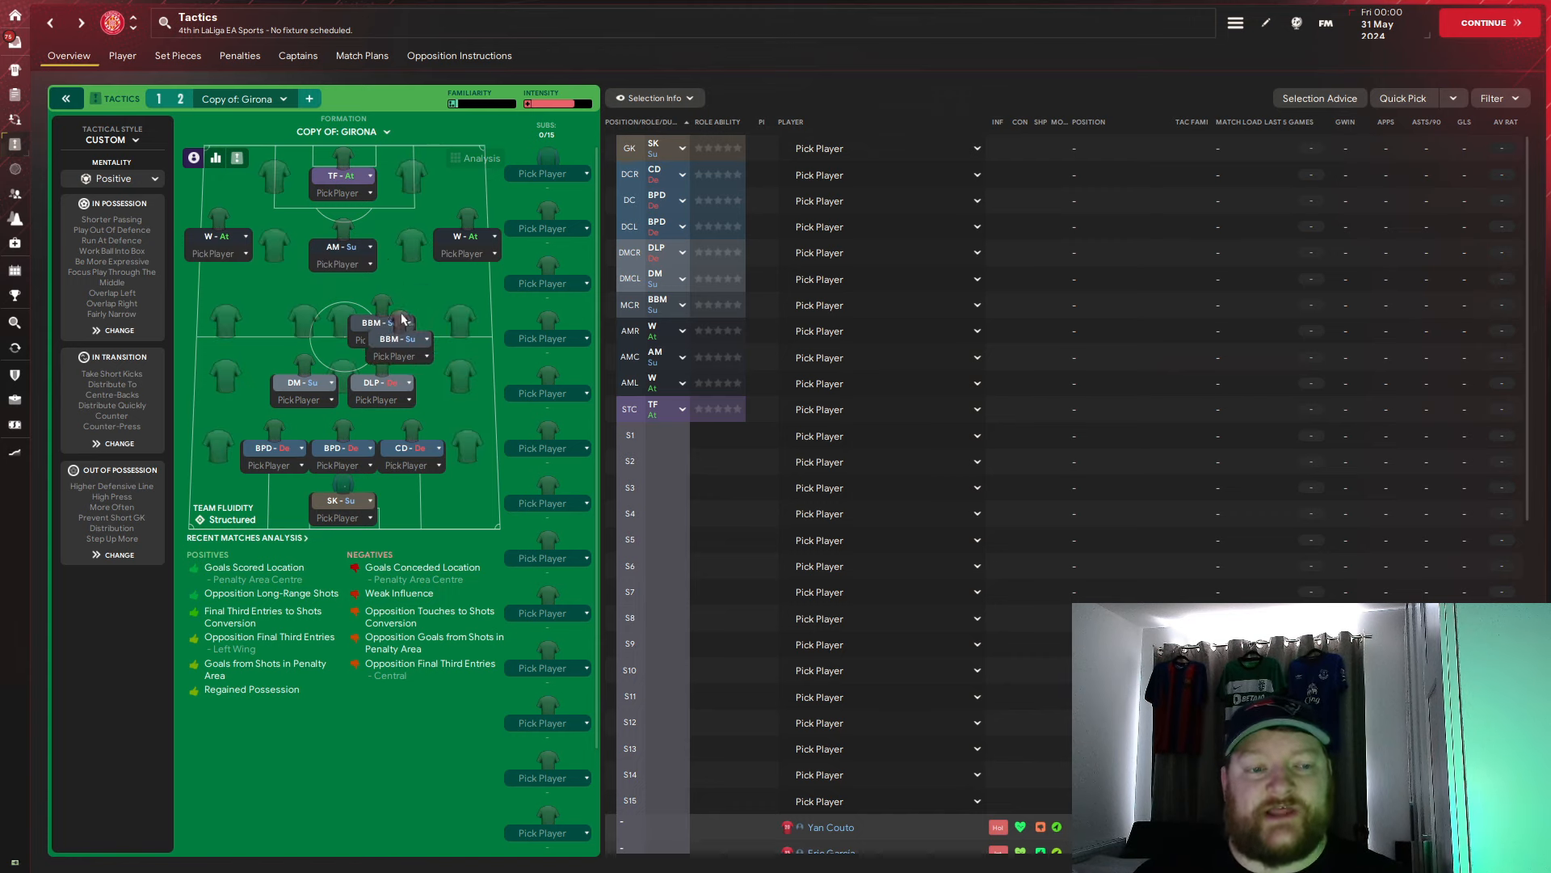
{"action": "mouse_move", "coordinate": [401, 270]}
{"action": "left_mouse_down"}
{"action": "mouse_move", "coordinate": [398, 317]}
{"action": "mouse_move", "coordinate": [412, 248]}
{"action": "left_mouse_up"}
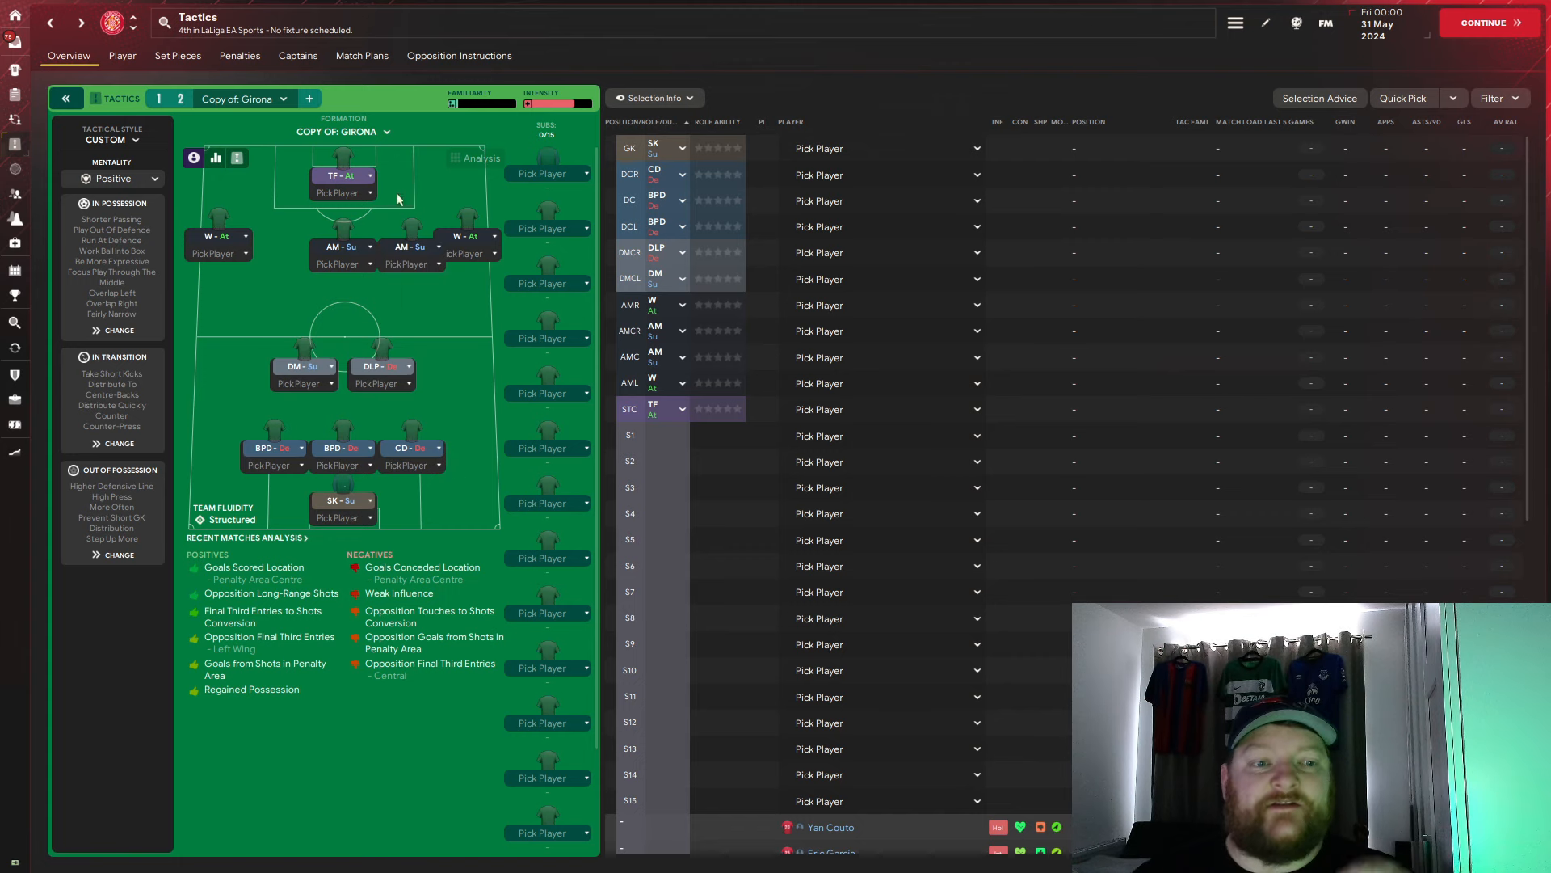
{"action": "left_click_drag", "start_coordinate": [418, 255], "coordinate": [409, 323]}
{"action": "left_click_drag", "start_coordinate": [328, 252], "coordinate": [303, 323]}
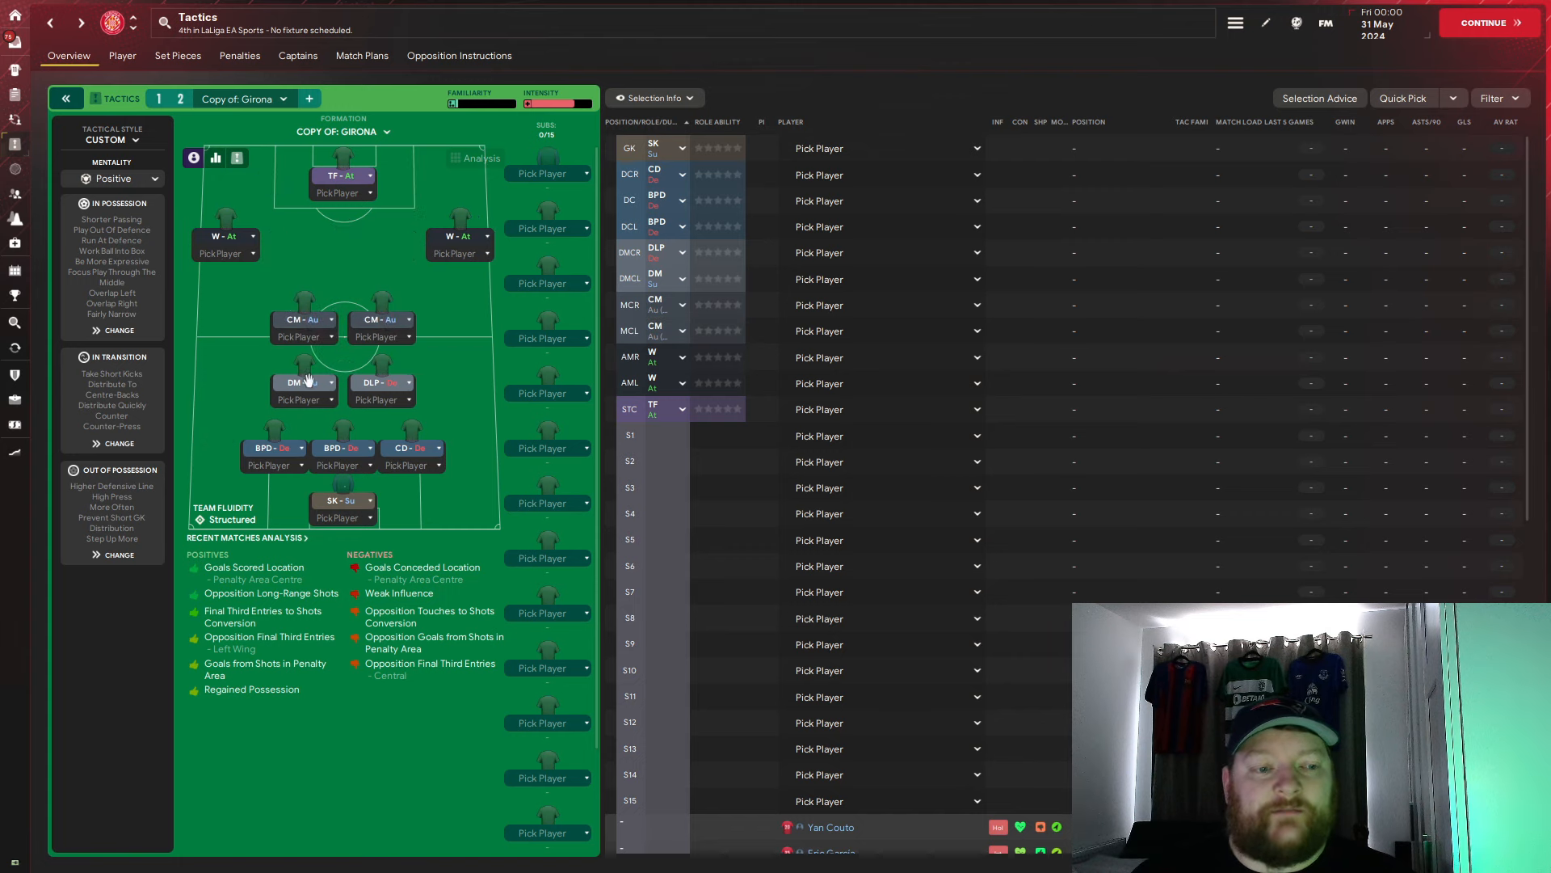
Step: Form a flat FB-BPD-BPD-FB back four from the DM and centre-backs, then reopen the Girona tactic
{"action": "left_click_drag", "start_coordinate": [300, 383], "coordinate": [219, 448]}
{"action": "left_click_drag", "start_coordinate": [412, 448], "coordinate": [467, 450]}
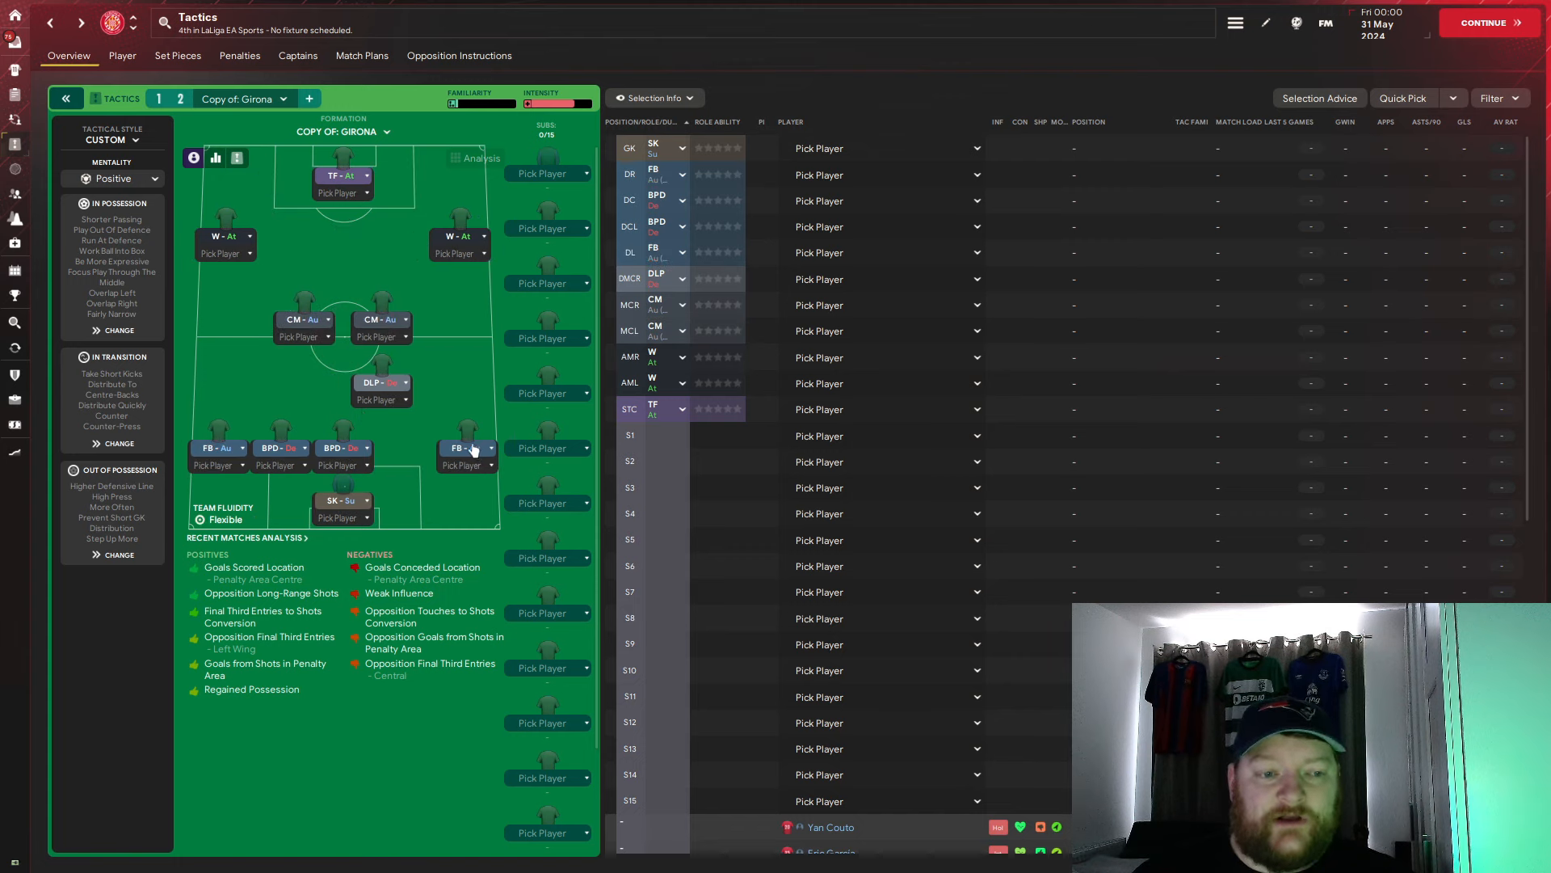
{"action": "left_click_drag", "start_coordinate": [378, 383], "coordinate": [342, 383]}
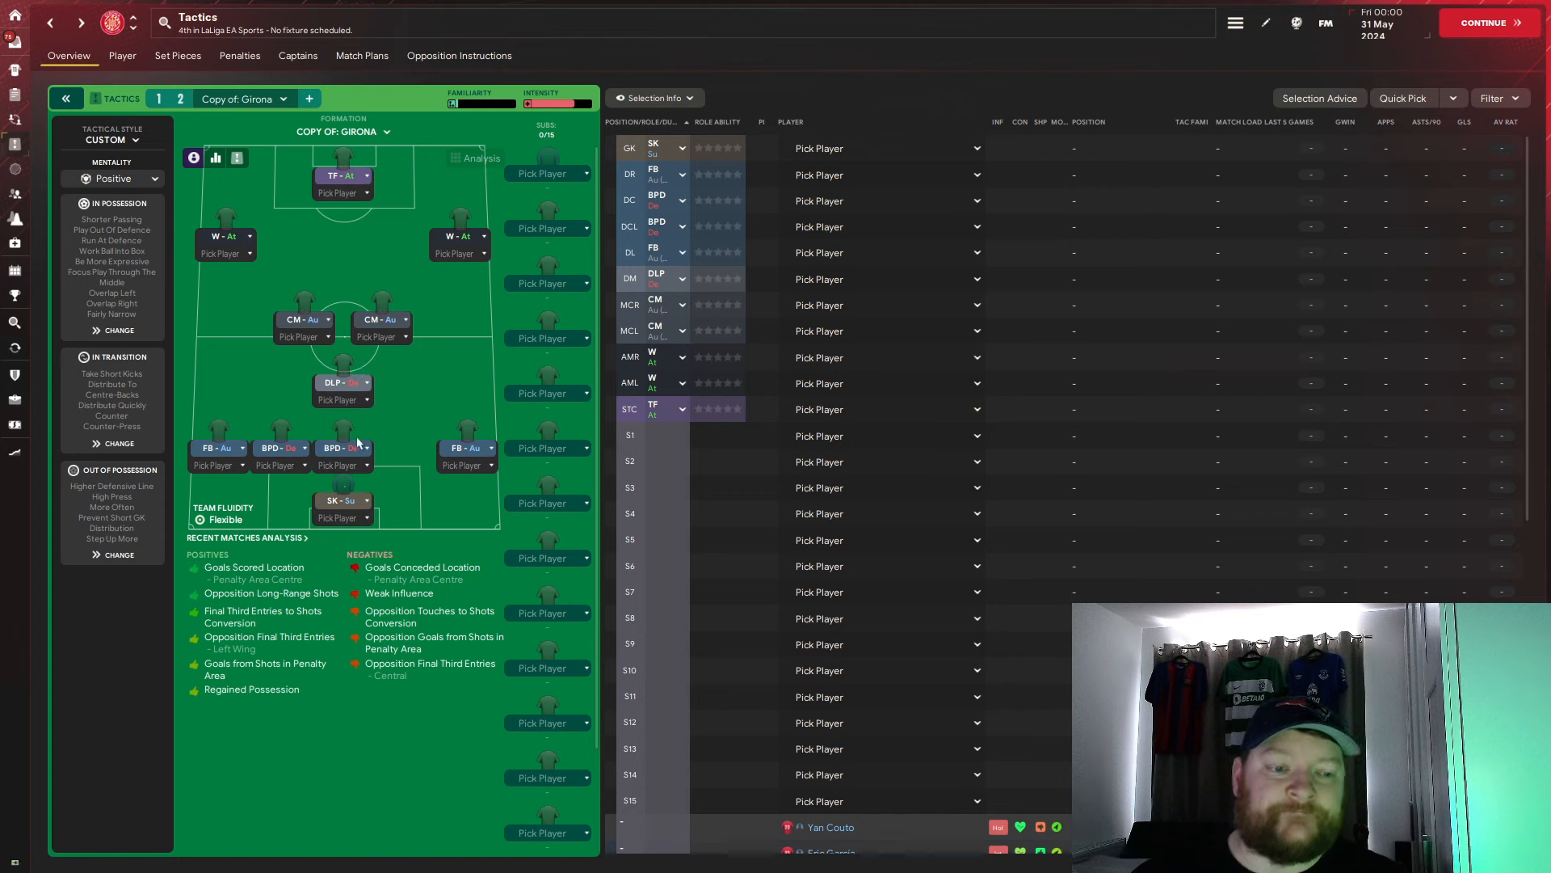
{"action": "left_click_drag", "start_coordinate": [337, 448], "coordinate": [385, 448]}
{"action": "left_click", "coordinate": [164, 99]}
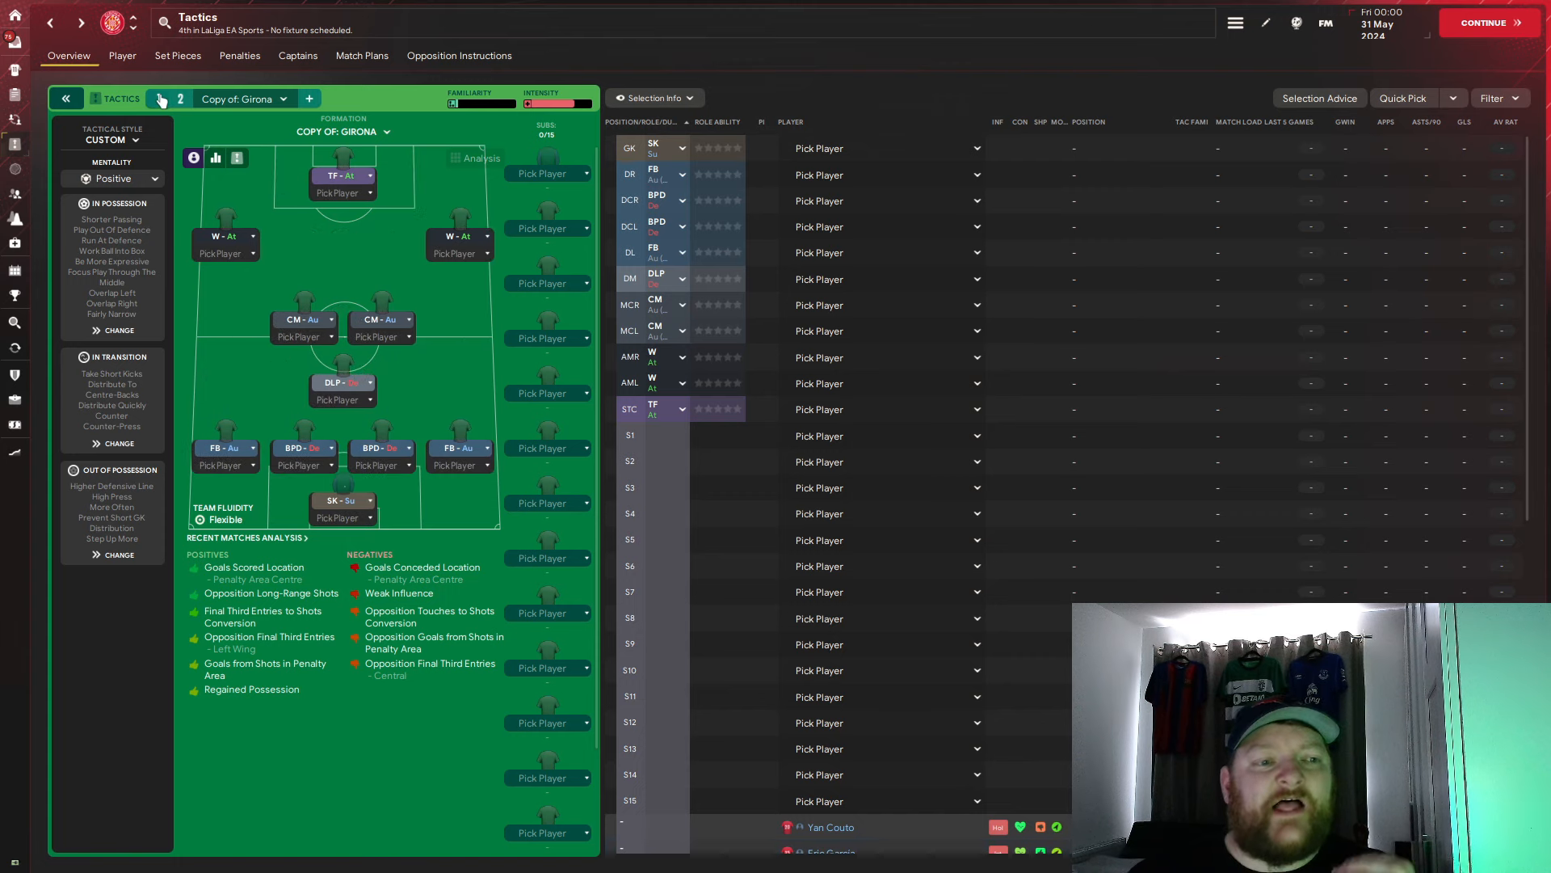